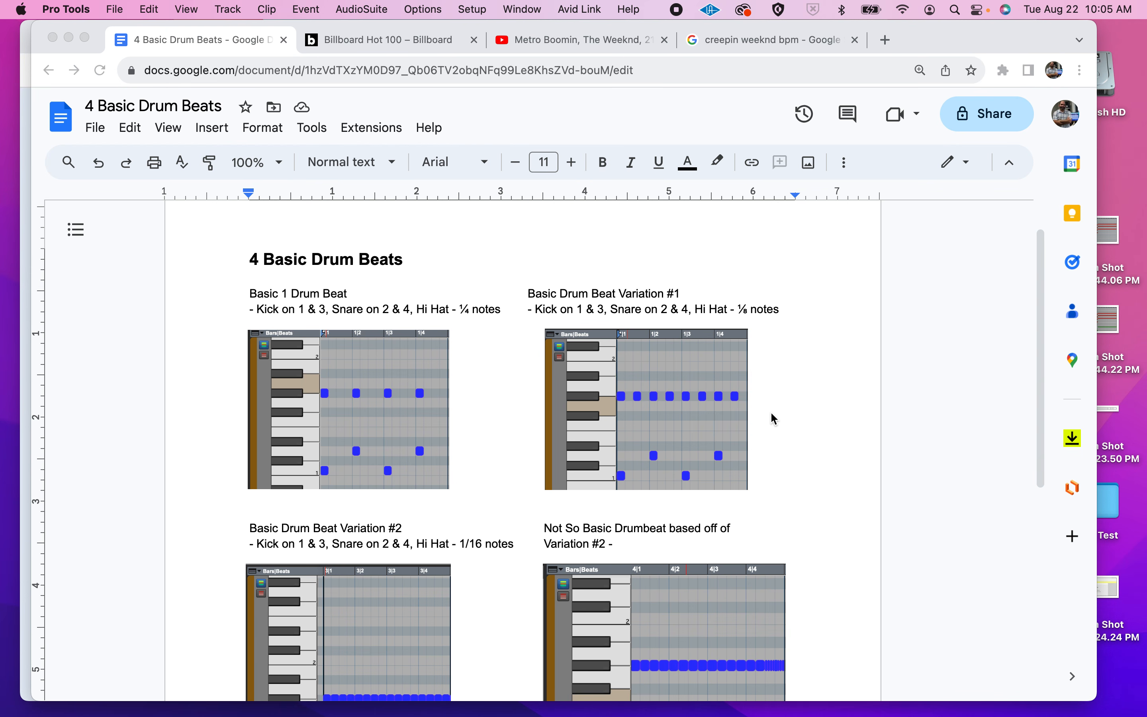
# Create a local Pro Tools session named "4 Drums Beats - " followed by the user's surname.
pyautogui.scroll(-3, 578, 413)
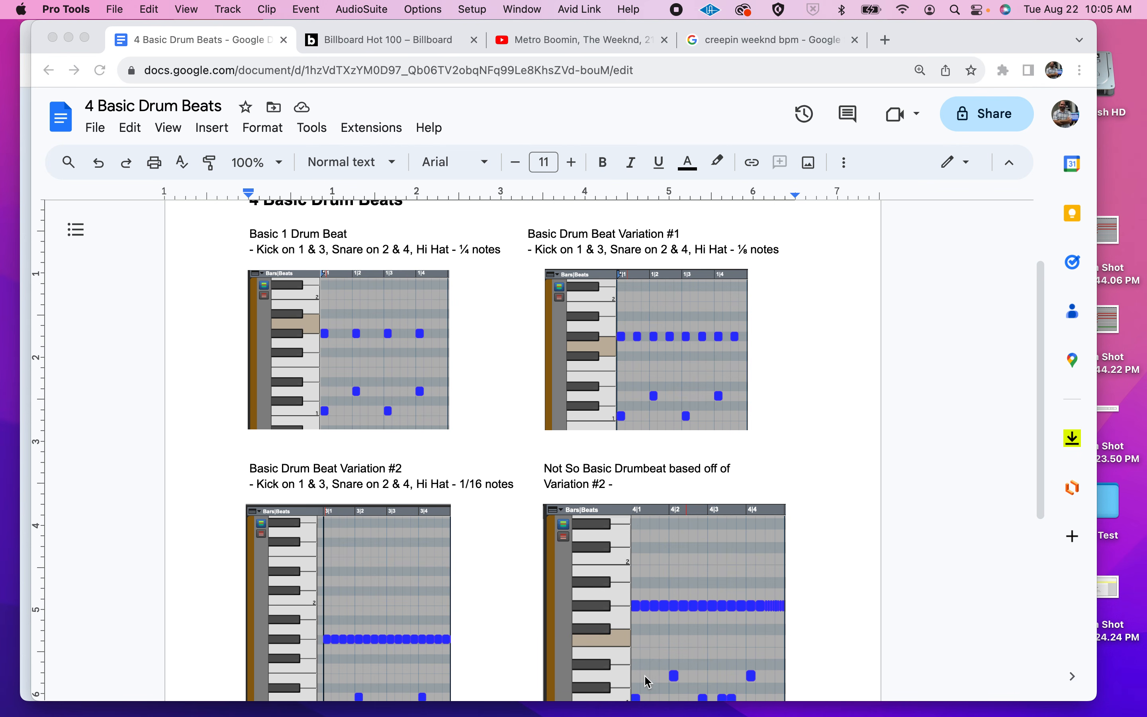
pyautogui.moveTo(731, 714)
pyautogui.click(116, 8)
pyautogui.click(122, 30)
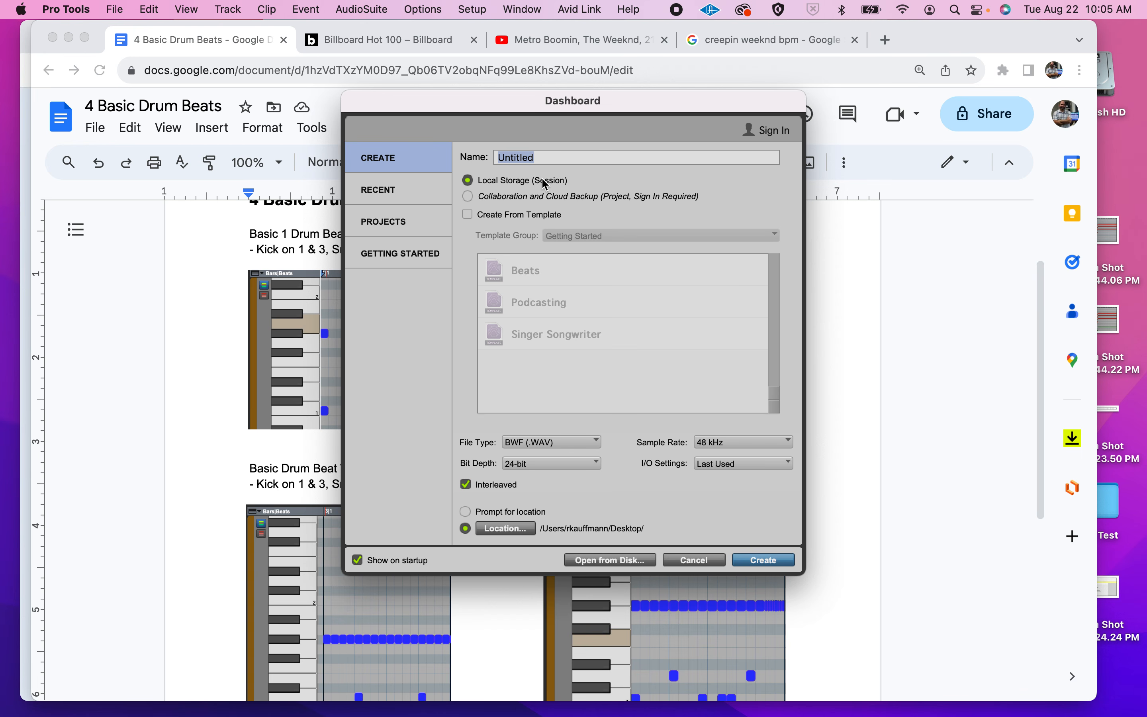
pyautogui.write('4 Chor')
pyautogui.press('BackSpace')
pyautogui.press('BackSpace')
pyautogui.press('BackSpace')
pyautogui.write('Drums Beats - Kauffmann')
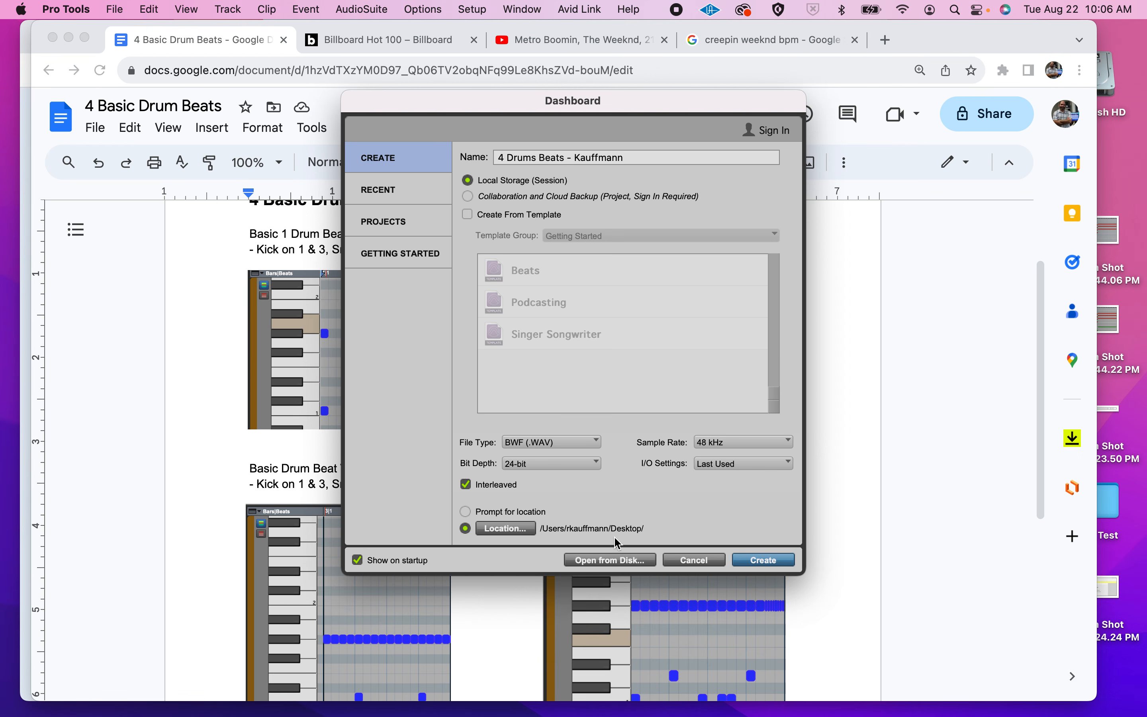
pyautogui.click(602, 512)
pyautogui.click(631, 508)
pyautogui.click(761, 560)
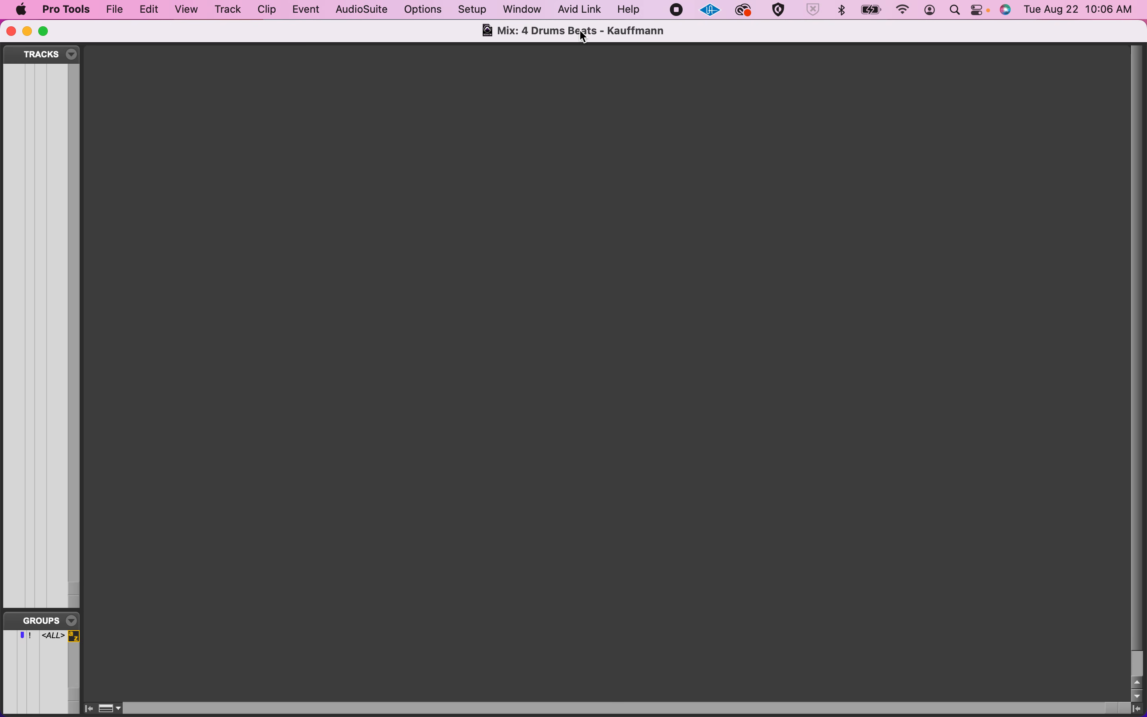
# Show the session's Edit window and set the tempo to 90 BPM.
pyautogui.click(523, 8)
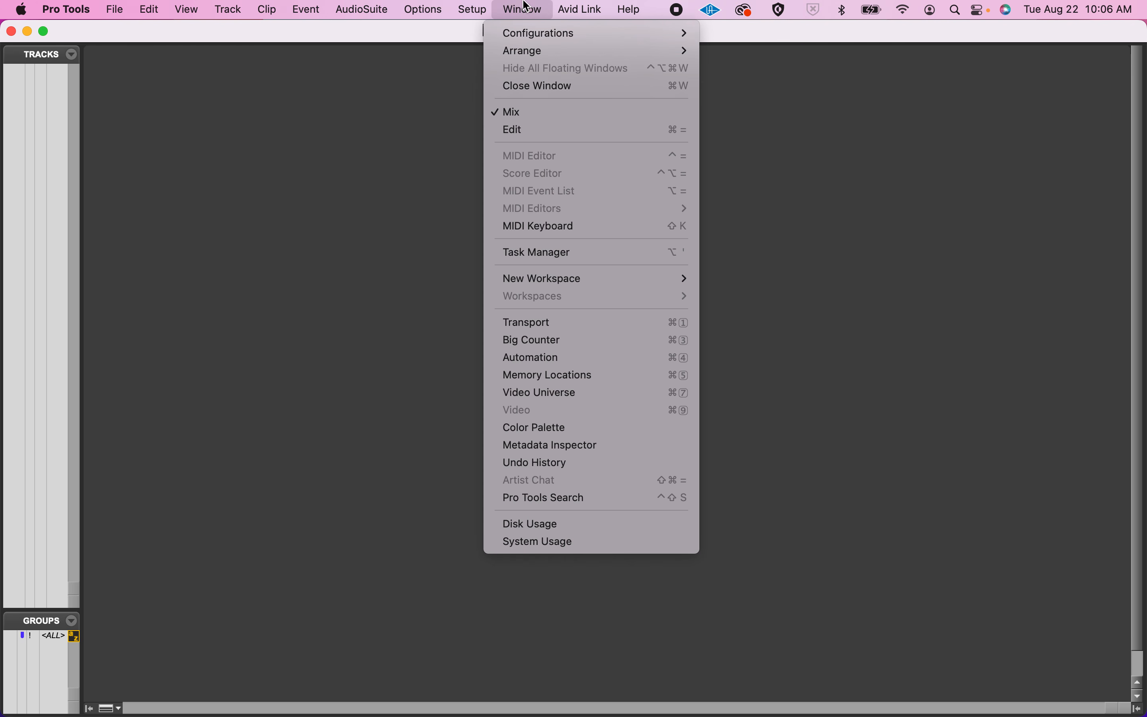
pyautogui.click(524, 129)
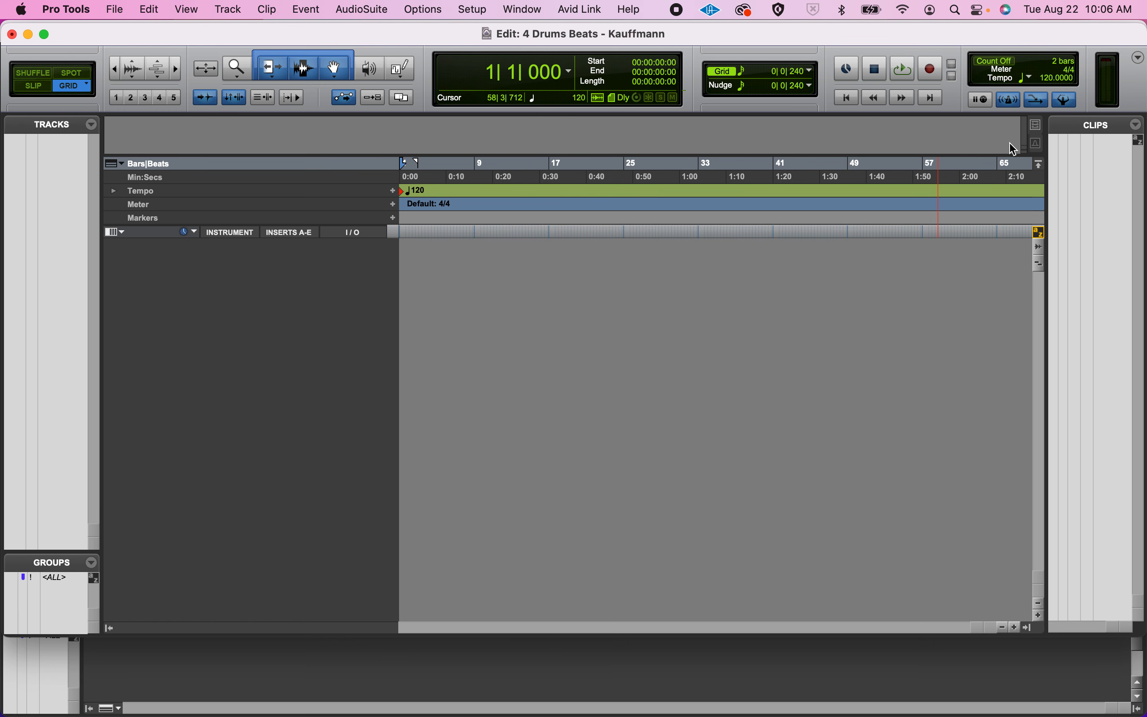
pyautogui.click(999, 61)
pyautogui.click(999, 63)
pyautogui.click(1007, 100)
pyautogui.click(1005, 102)
pyautogui.click(1050, 77)
pyautogui.write('90')
pyautogui.press('Return')
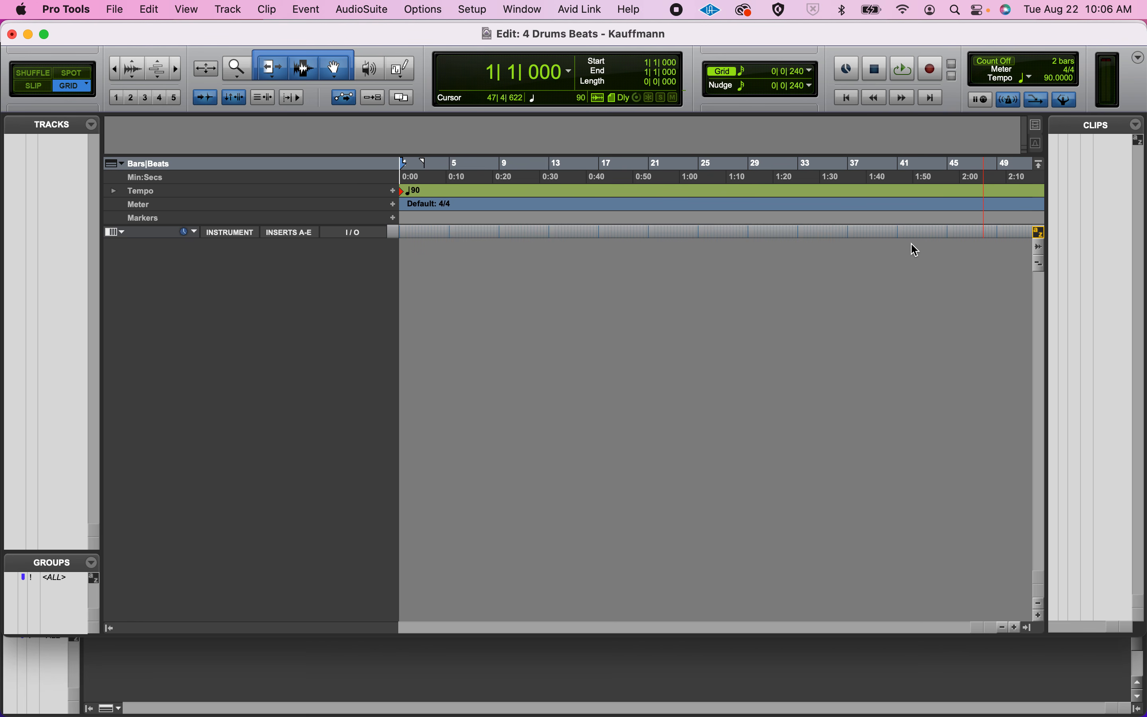
# Create one new stereo instrument track named Drums.
pyautogui.click(237, 8)
pyautogui.click(241, 10)
pyautogui.press('super+shift+n')
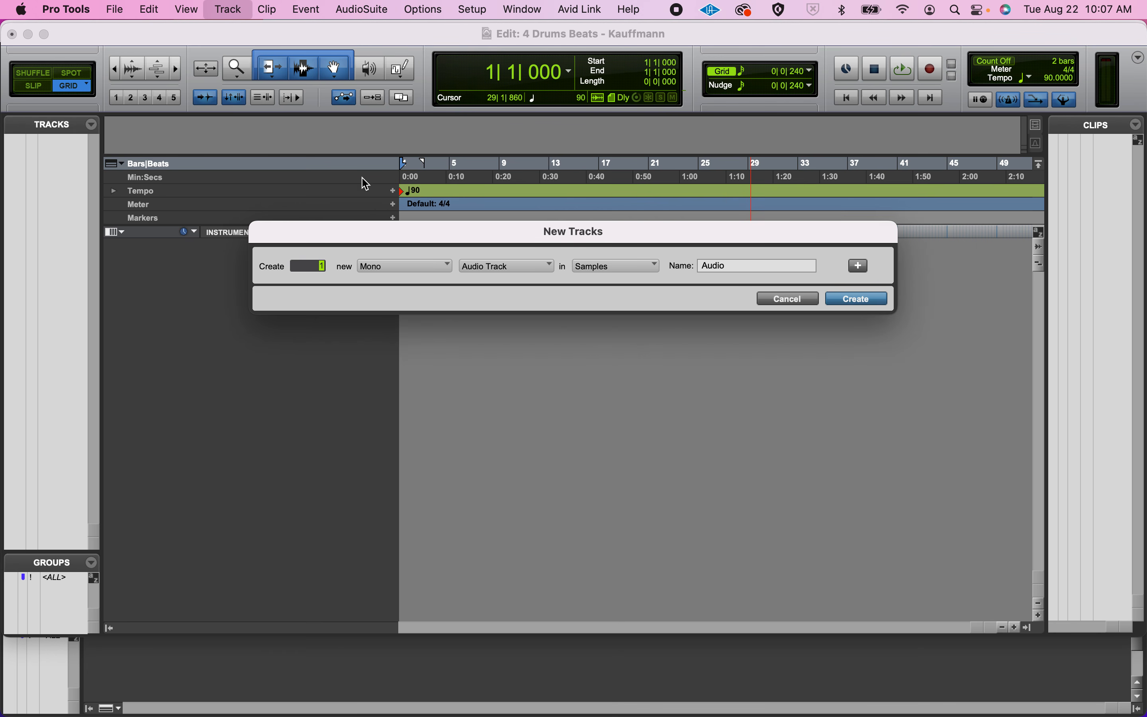
pyautogui.click(390, 266)
pyautogui.click(401, 286)
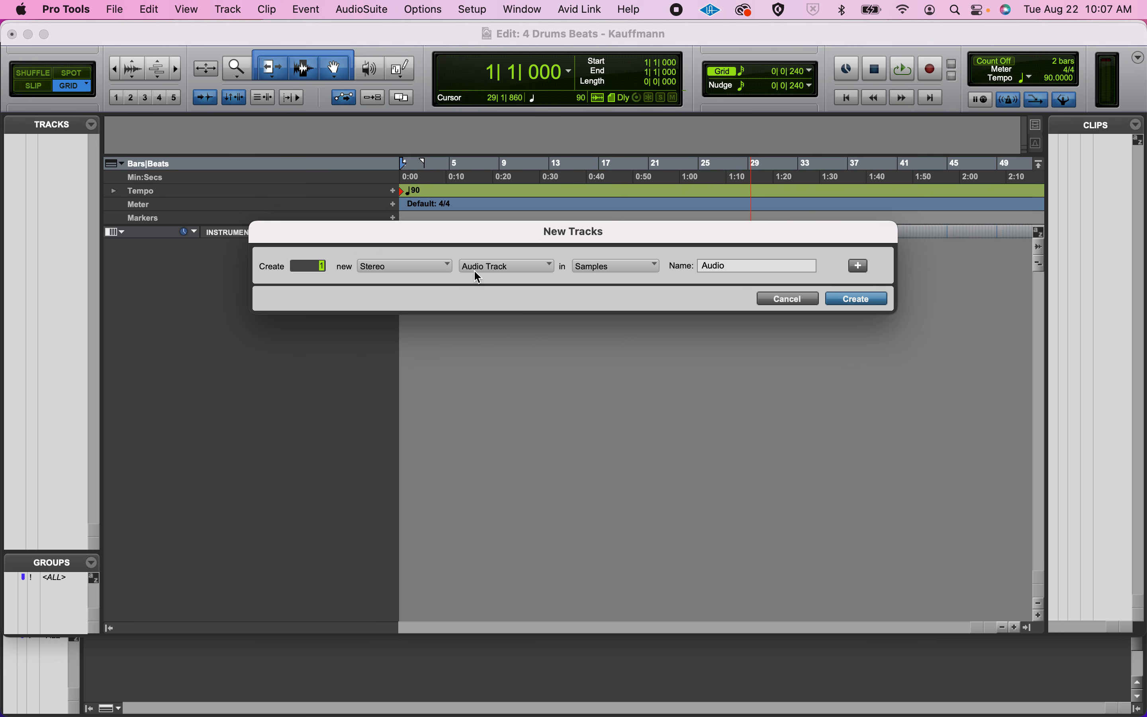
pyautogui.click(474, 268)
pyautogui.click(505, 346)
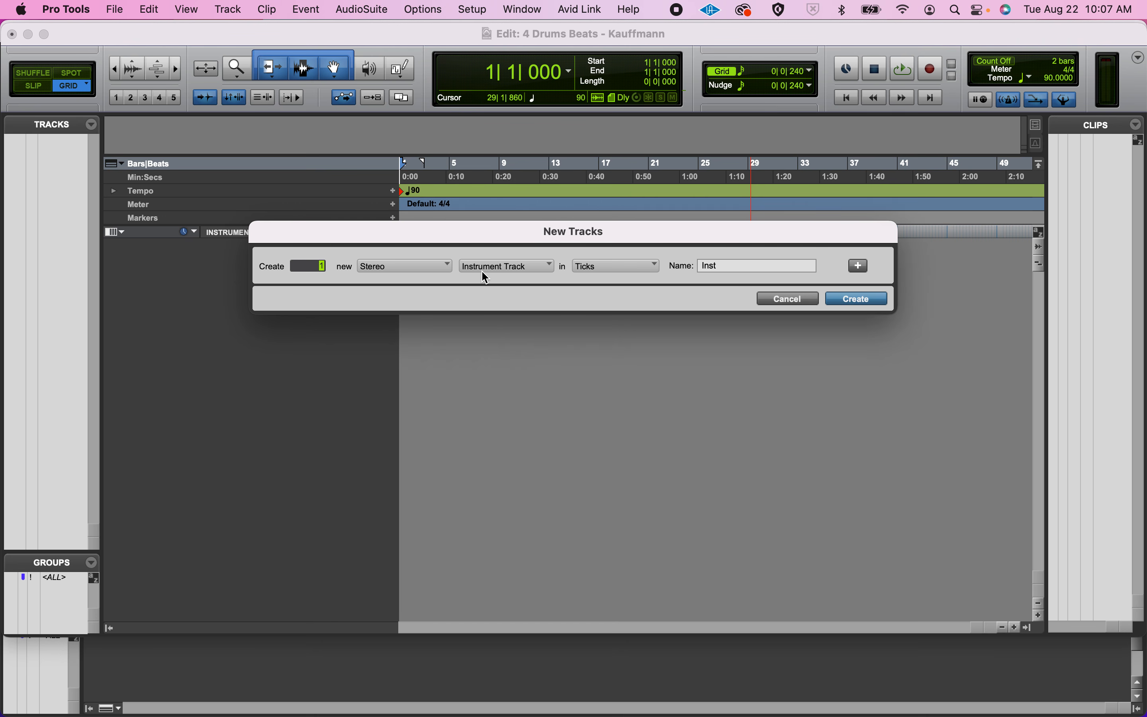
pyautogui.doubleClick(730, 264)
pyautogui.write('Drums')
pyautogui.press('Return')
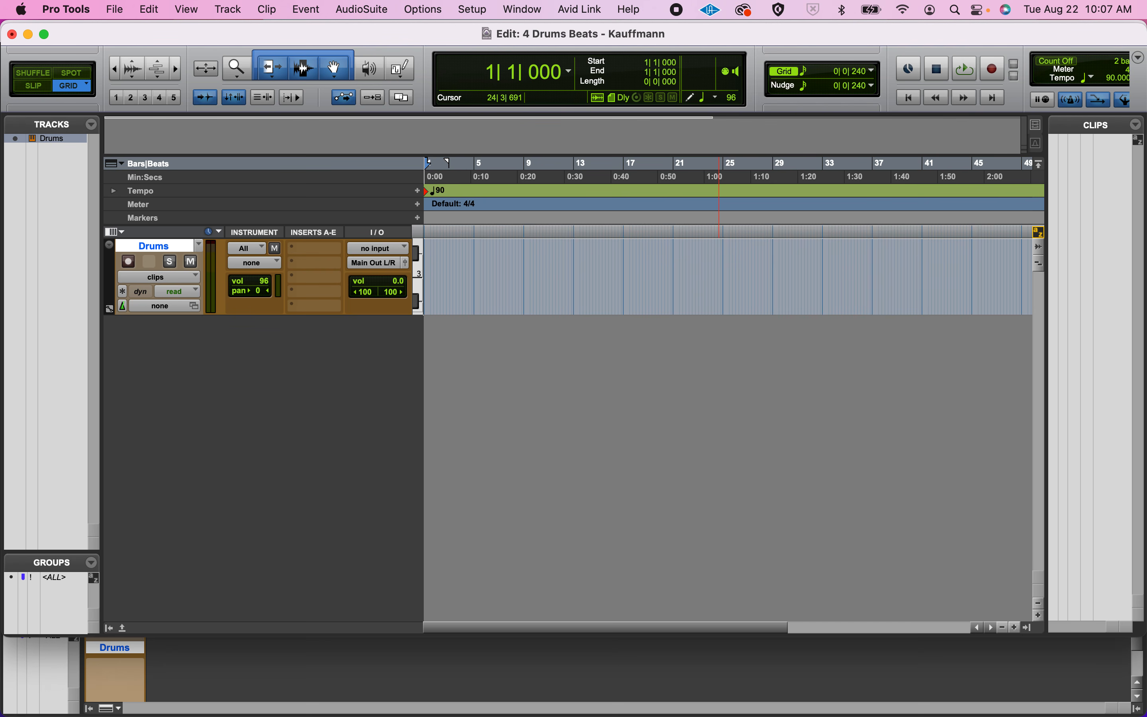
# Insert the multichannel Battery 4 (stereo) instrument on the Drums track and reposition its window so it is fully on screen.
pyautogui.click(324, 251)
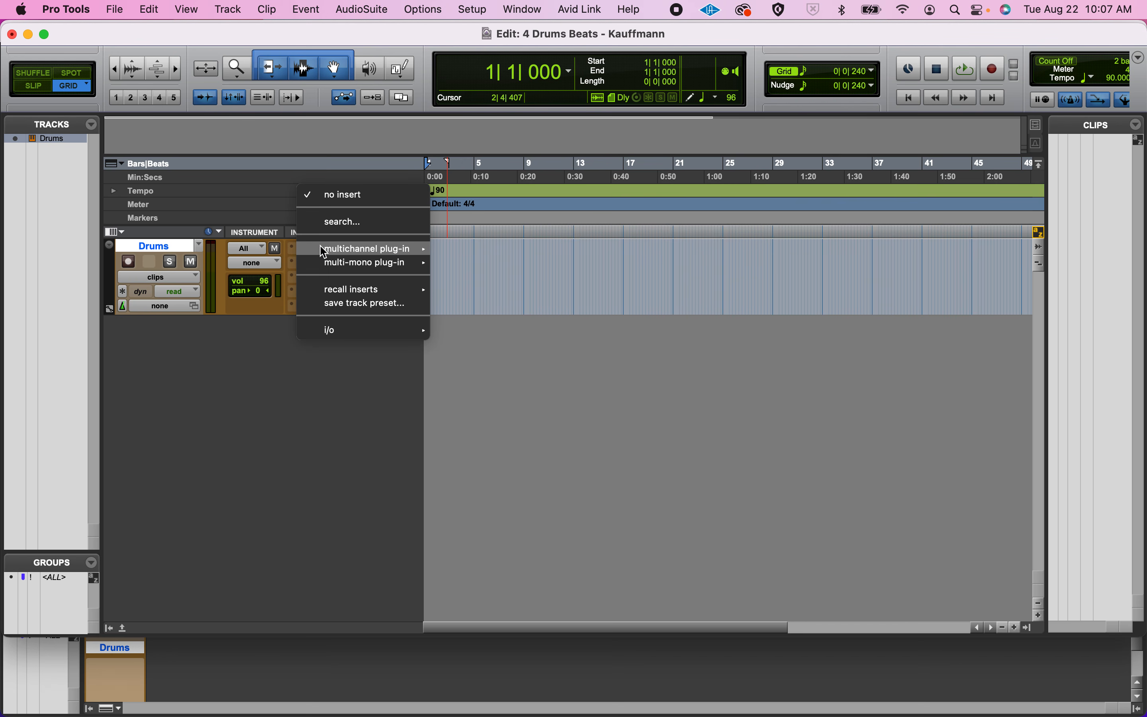
pyautogui.moveTo(354, 250)
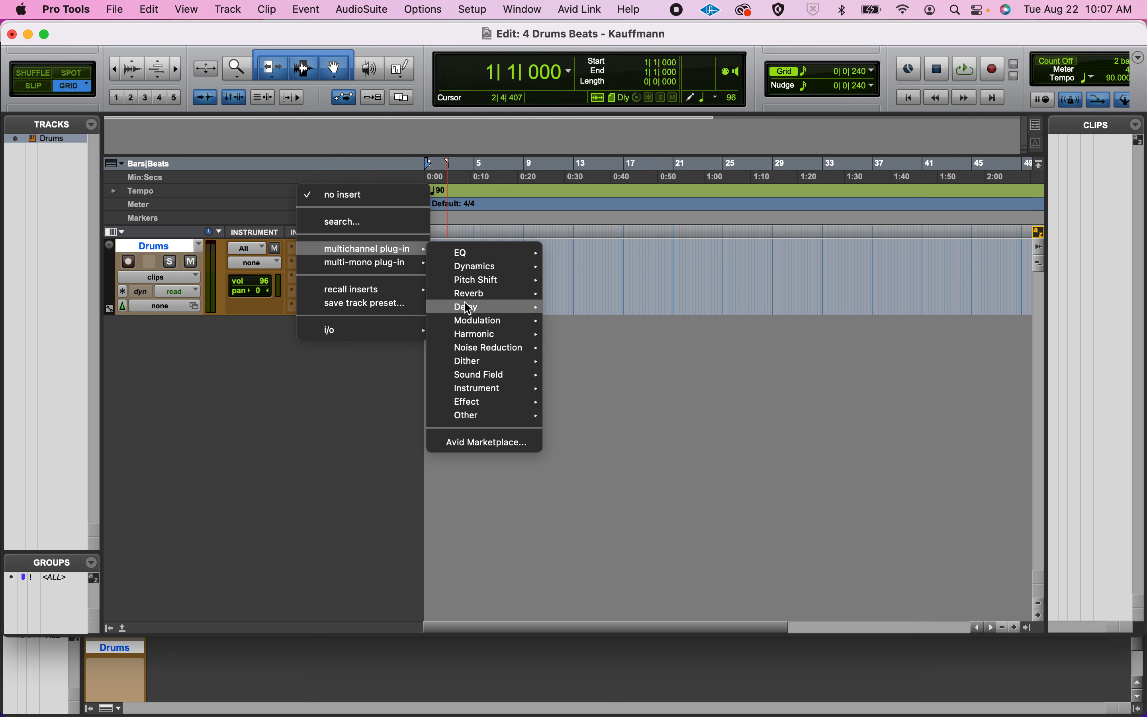
pyautogui.moveTo(473, 391)
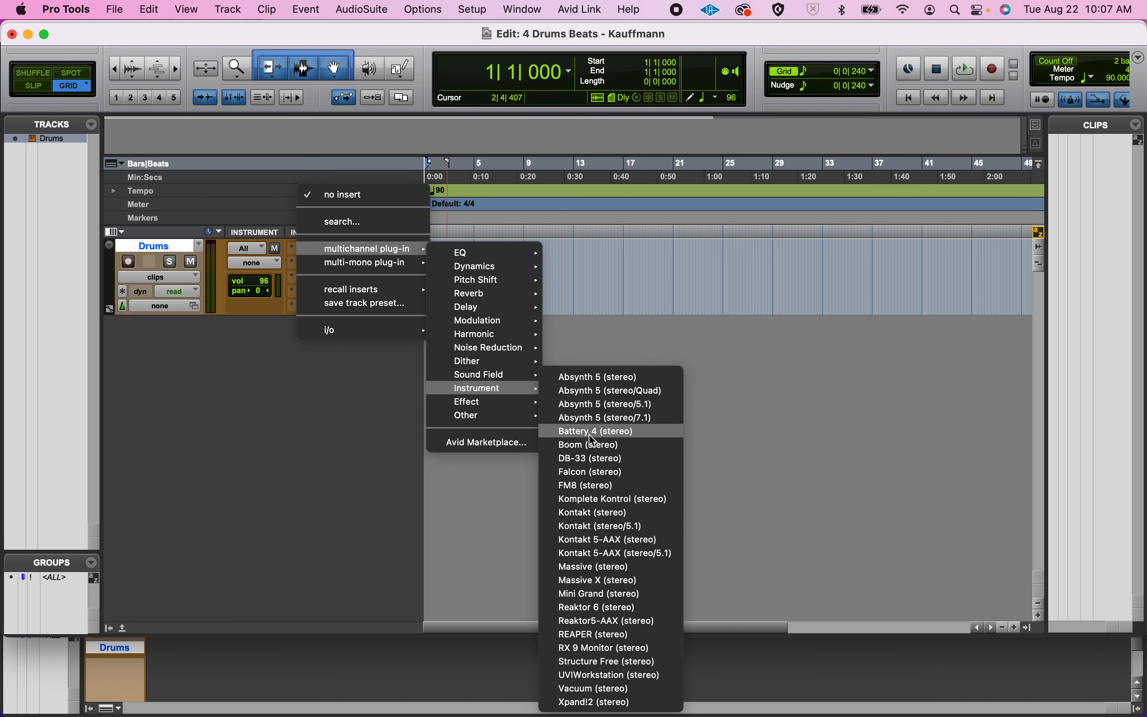
pyautogui.click(619, 433)
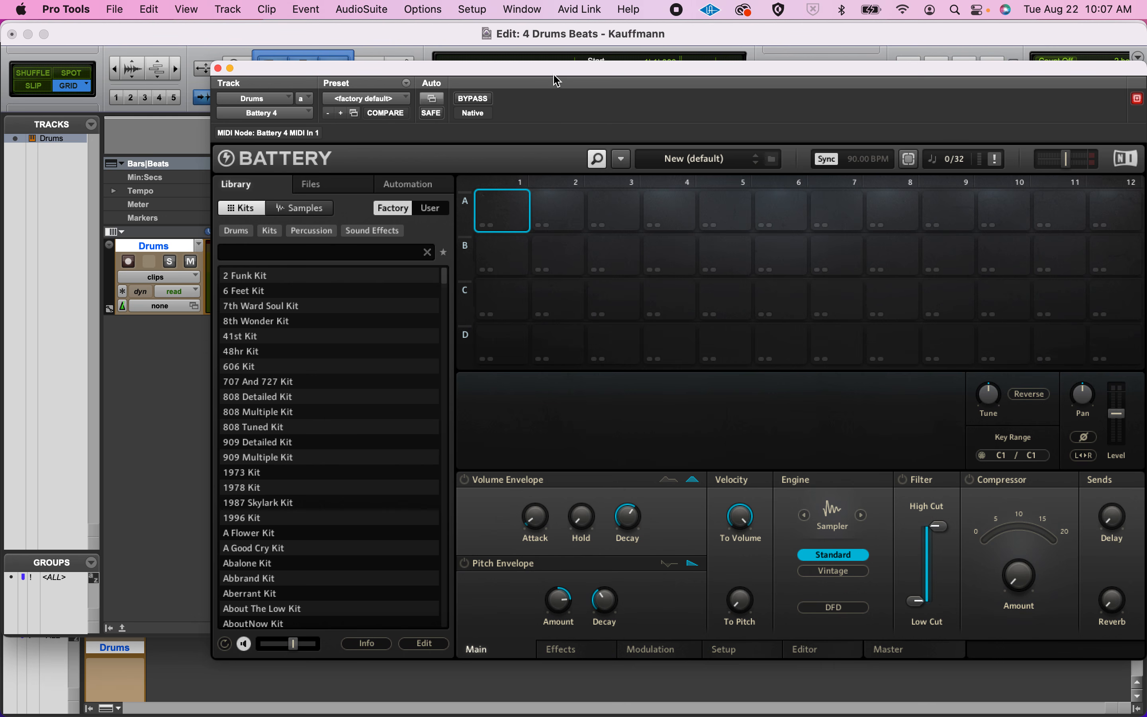
pyautogui.moveTo(554, 70); pyautogui.dragTo(451, 54)
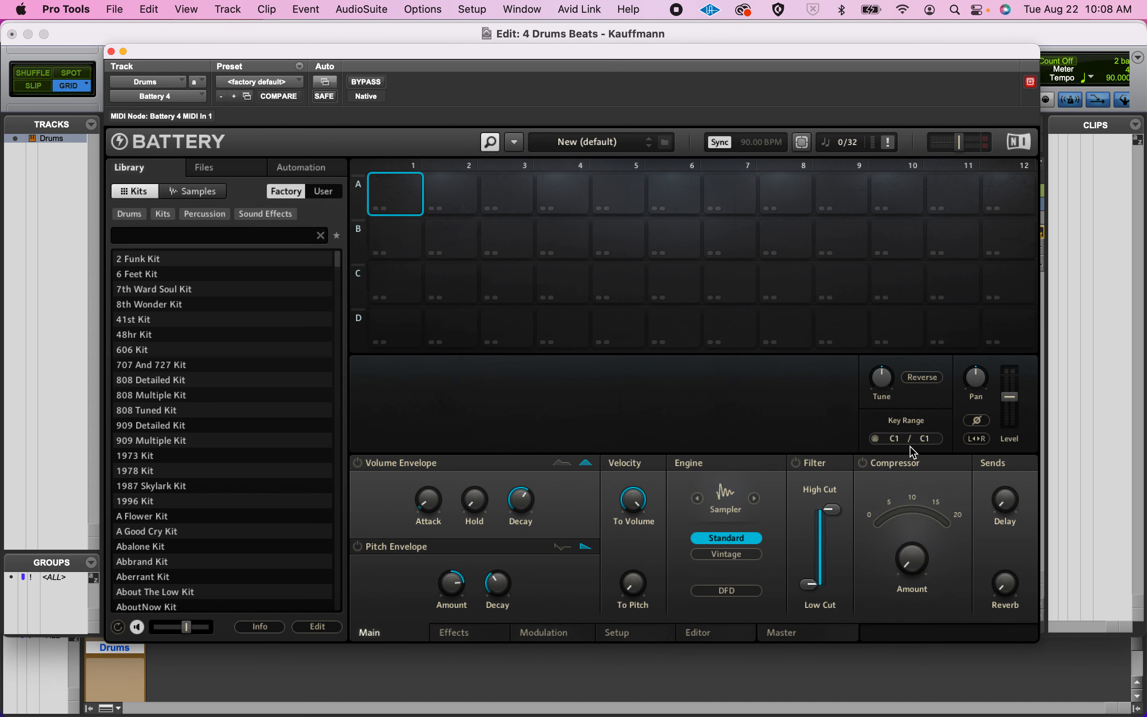
# Load the Clocking Kit from the Battery factory library and audition its Kick Clocking 2 and Snare Clocking cells.
pyautogui.click(623, 195)
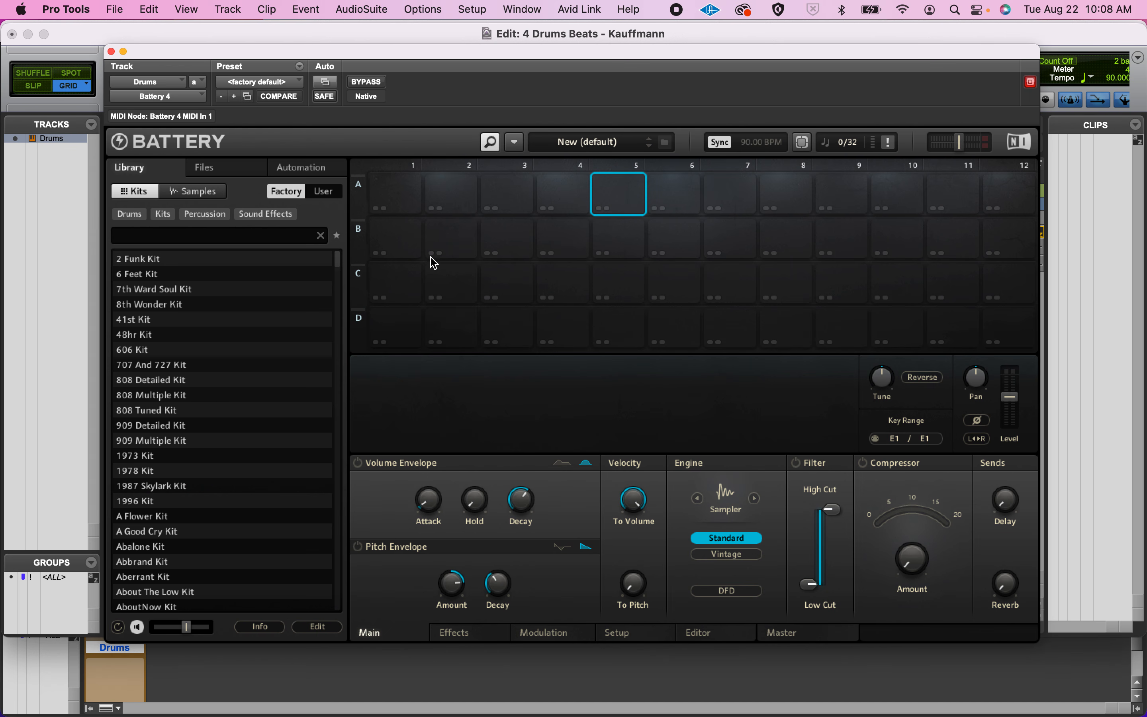
pyautogui.click(397, 243)
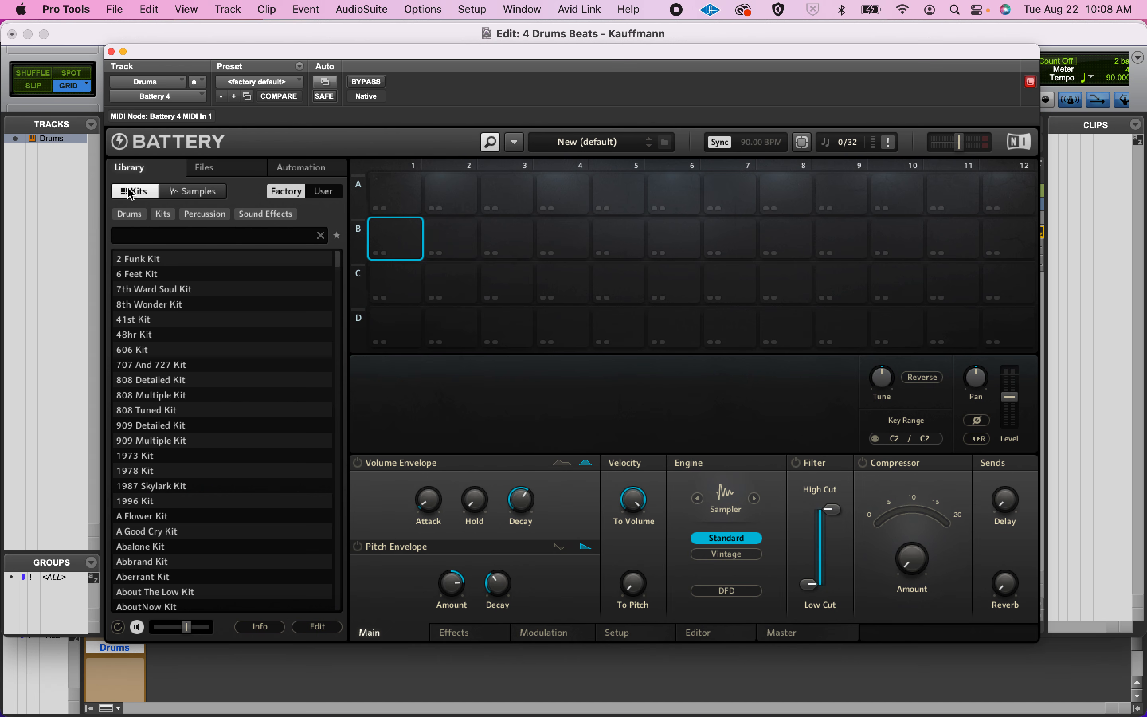
pyautogui.scroll(-10, 147, 342)
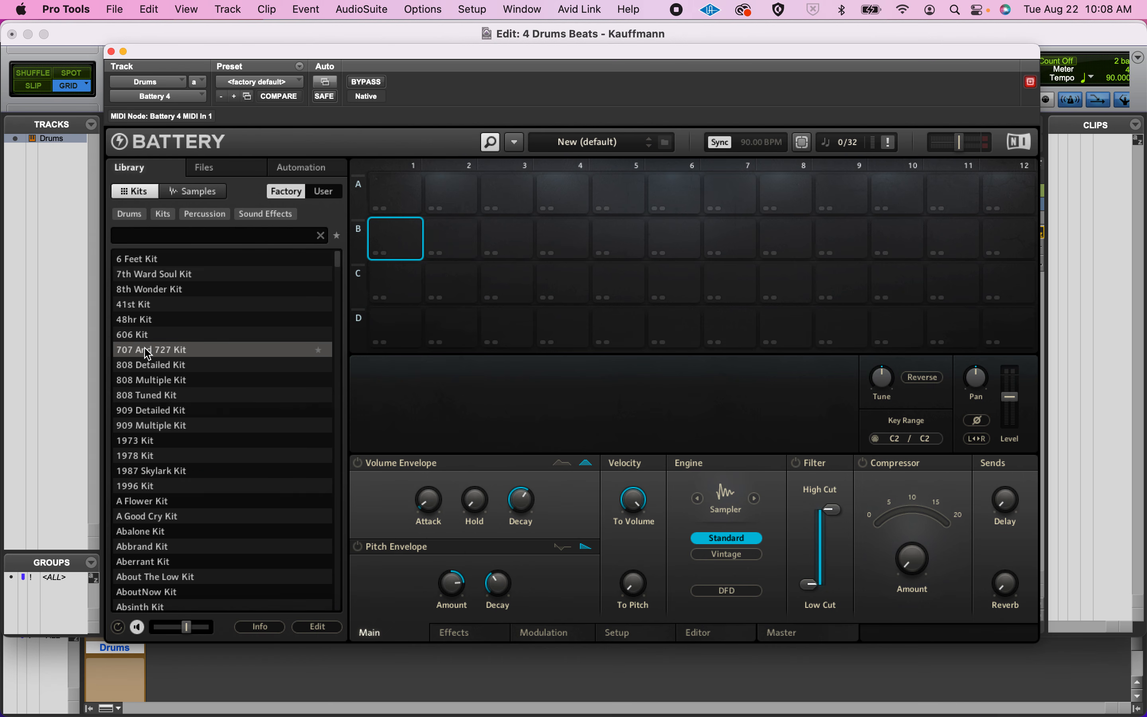
pyautogui.scroll(-15, 147, 353)
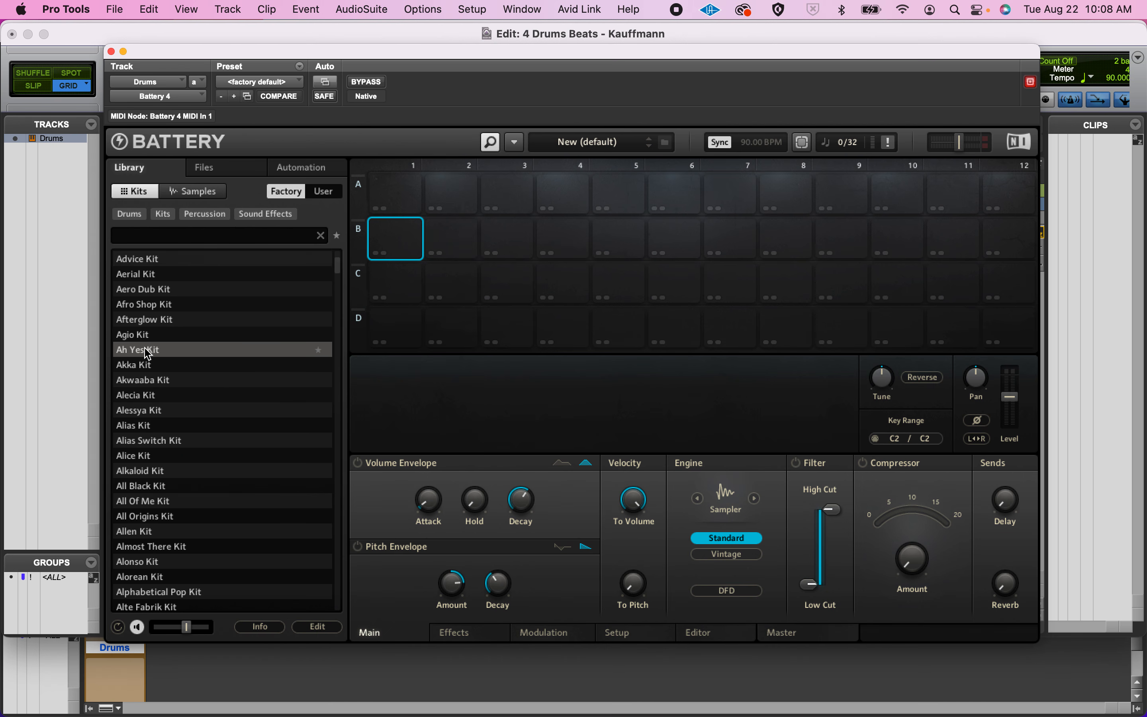
pyautogui.scroll(-2, 148, 354)
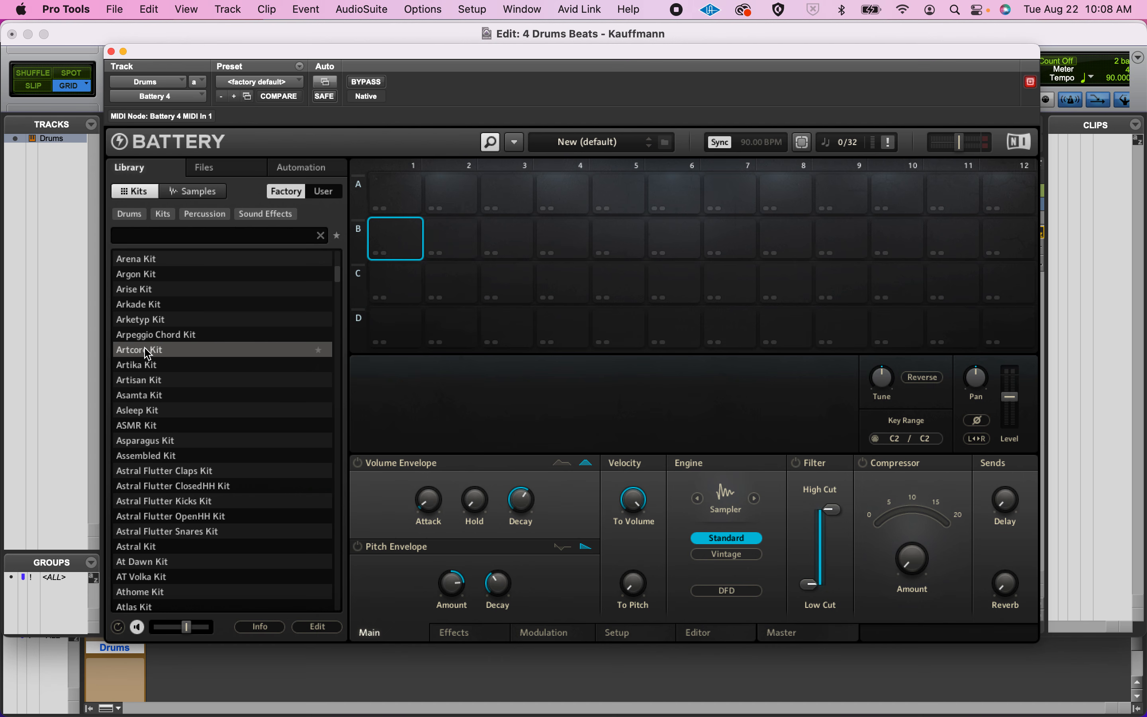
pyautogui.scroll(-20, 148, 353)
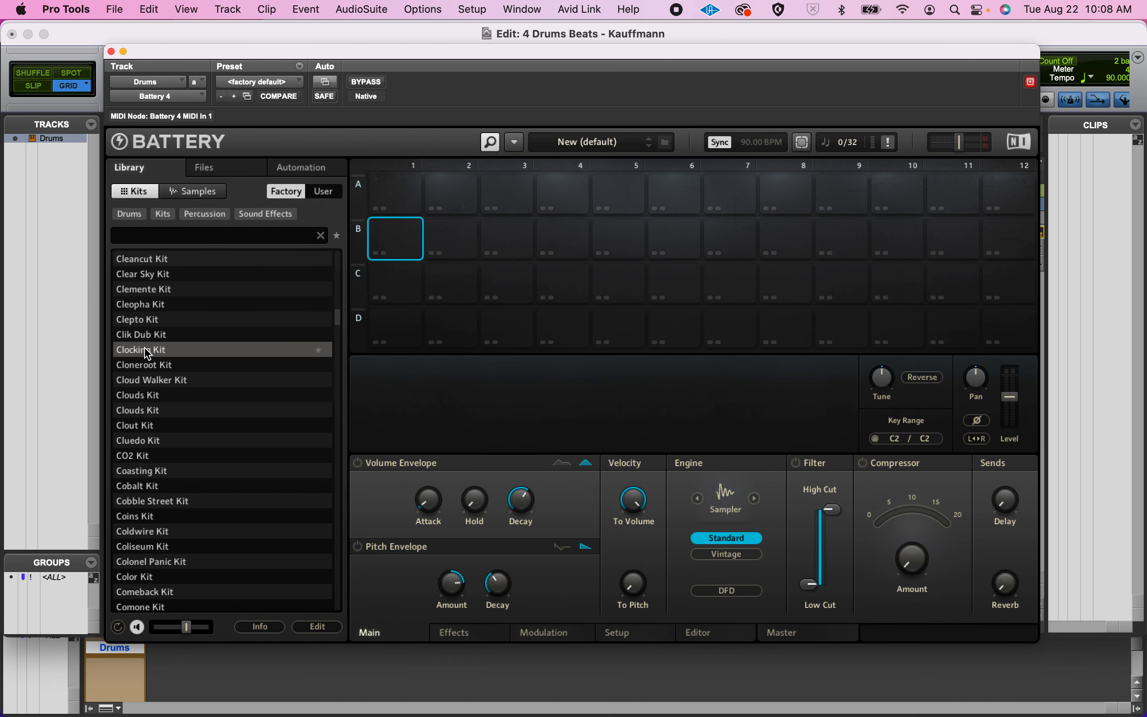
pyautogui.doubleClick(180, 353)
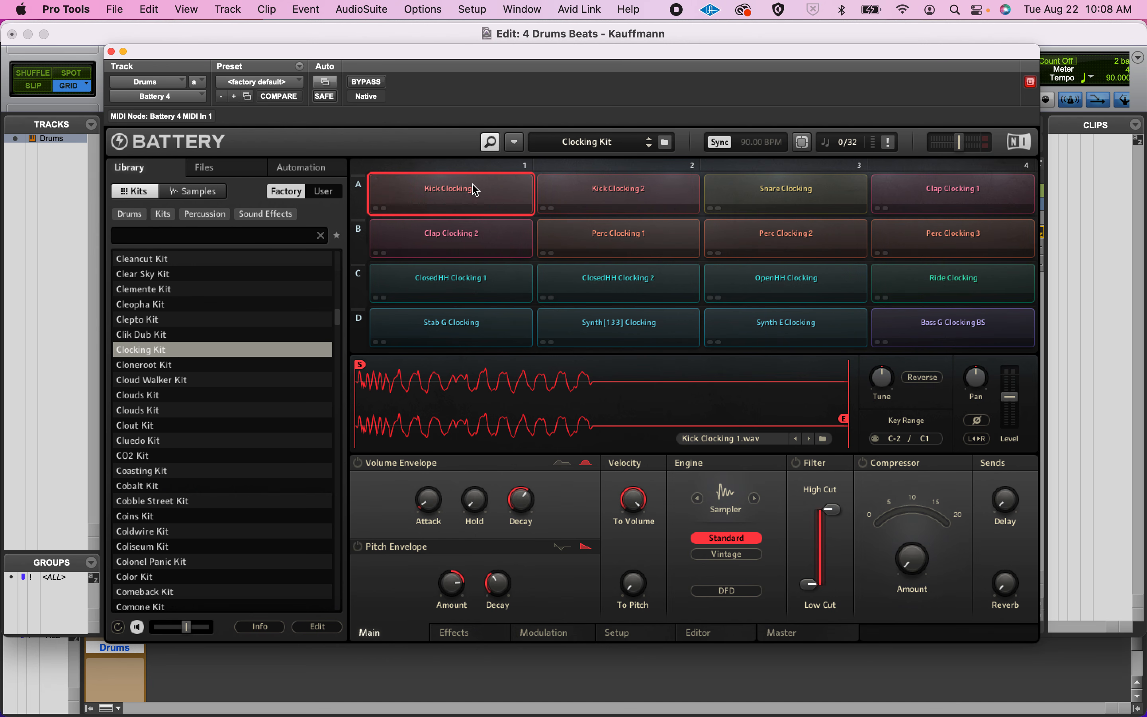
pyautogui.click(594, 187)
pyautogui.click(778, 189)
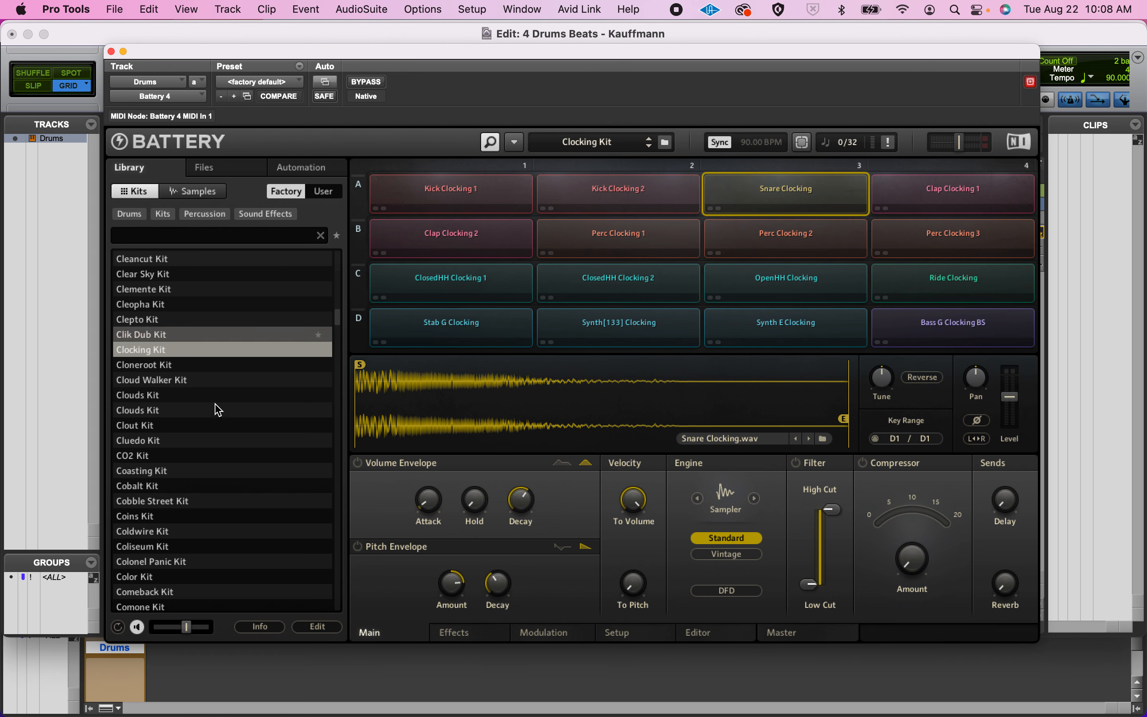
# Load the CO2 Kit and audition some of its bass, lead and SFX cells.
pyautogui.click(179, 462)
pyautogui.click(441, 213)
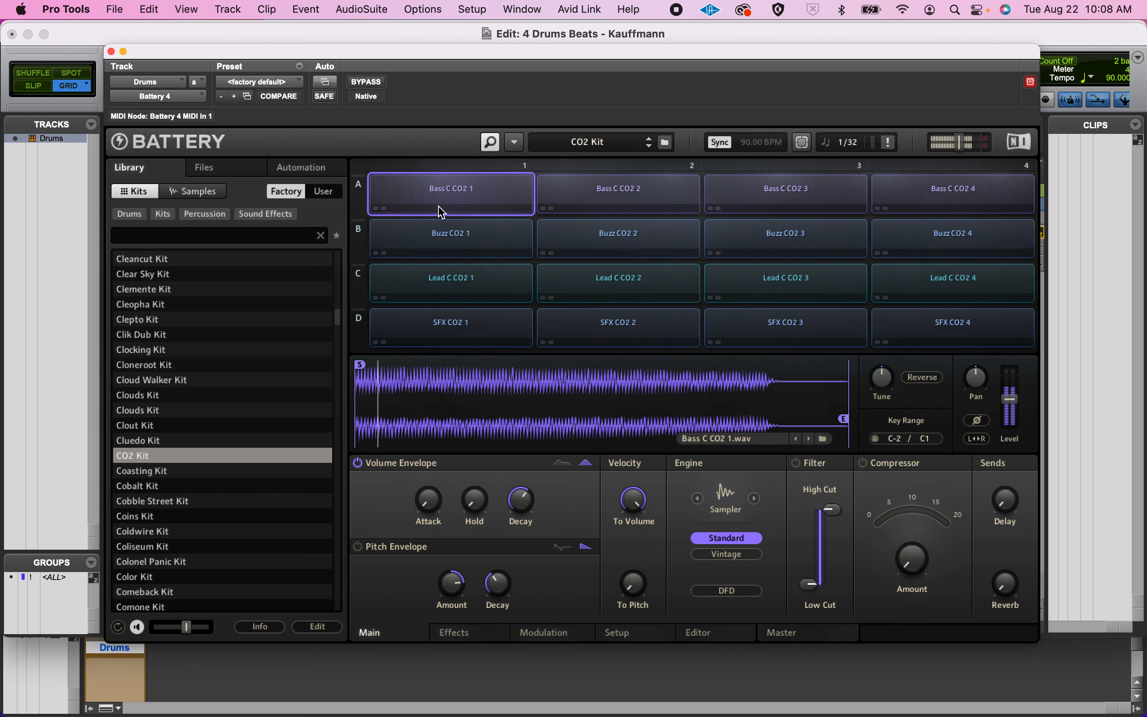
pyautogui.click(658, 292)
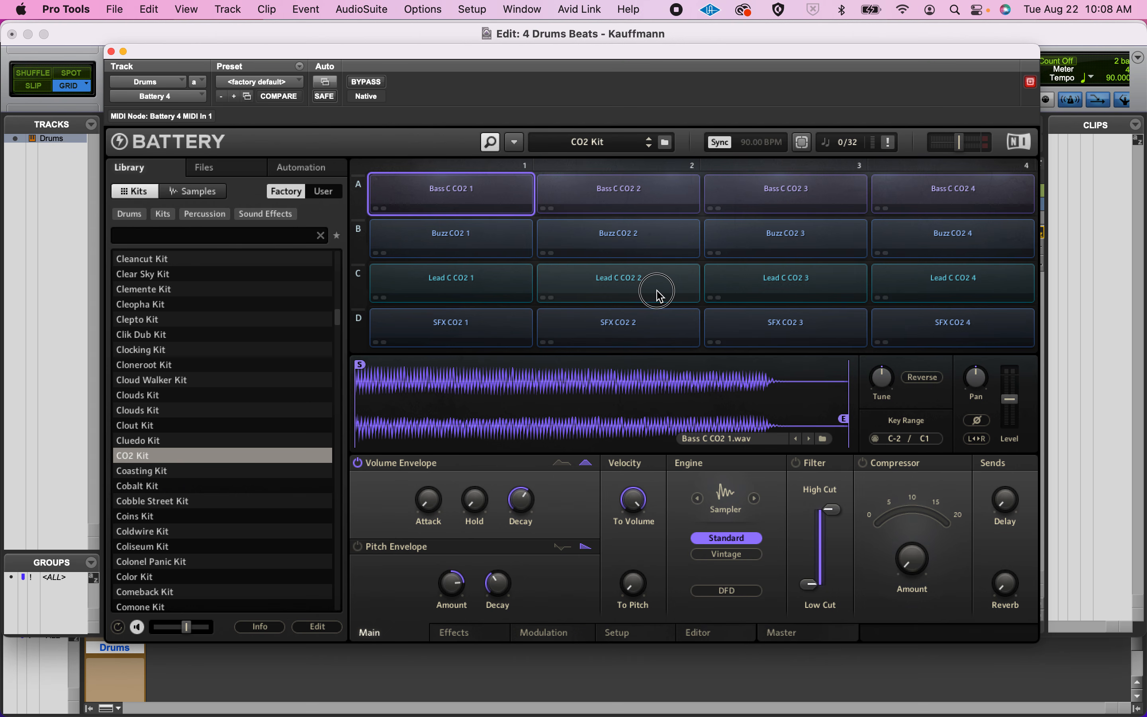
pyautogui.click(776, 292)
pyautogui.click(780, 327)
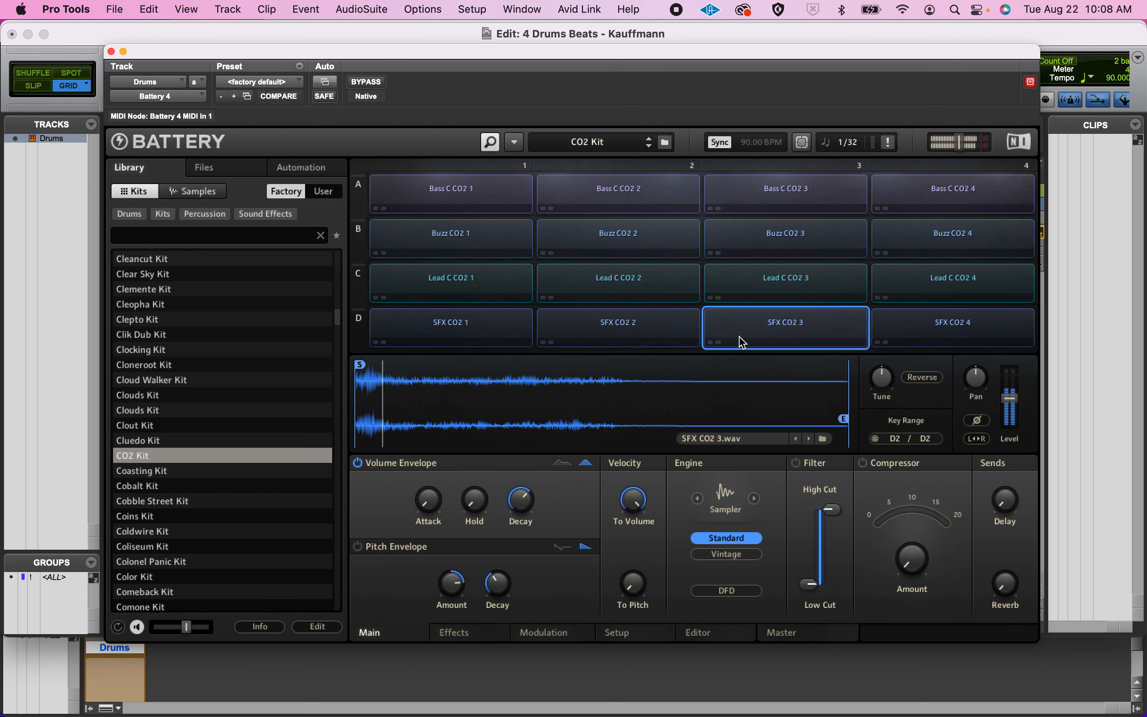
# Try out the Elevators Kit and the Interstellar Kit from further down the kit library.
pyautogui.scroll(-15, 200, 468)
pyautogui.scroll(-2, 202, 471)
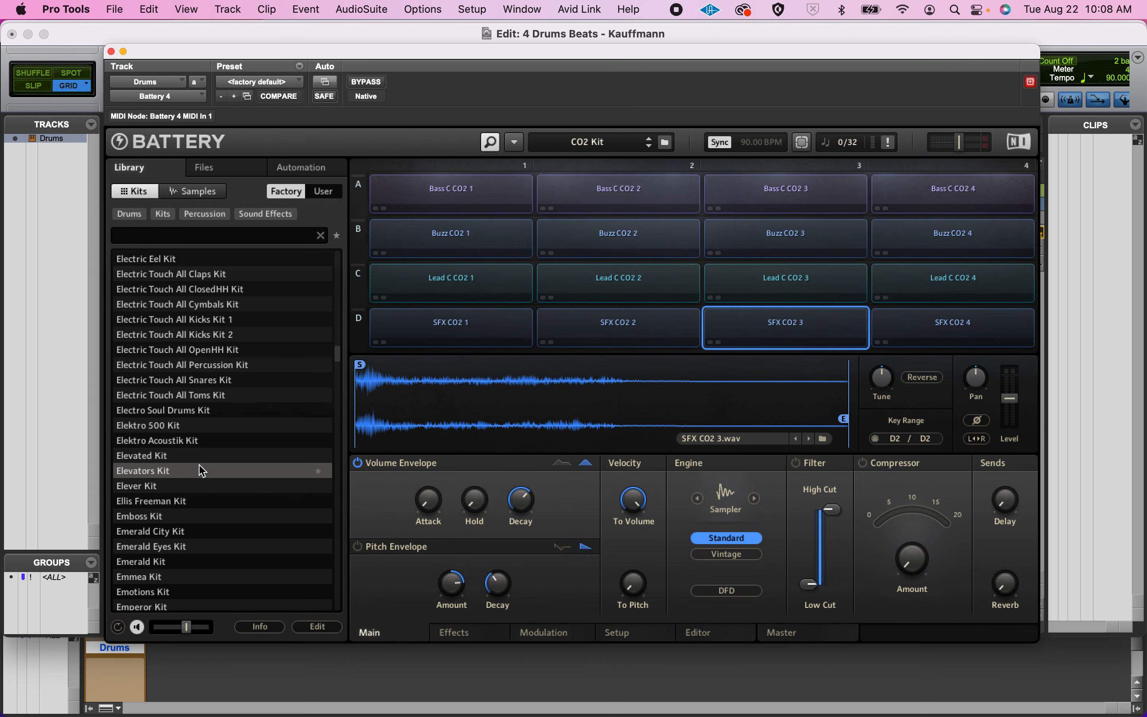
pyautogui.doubleClick(201, 470)
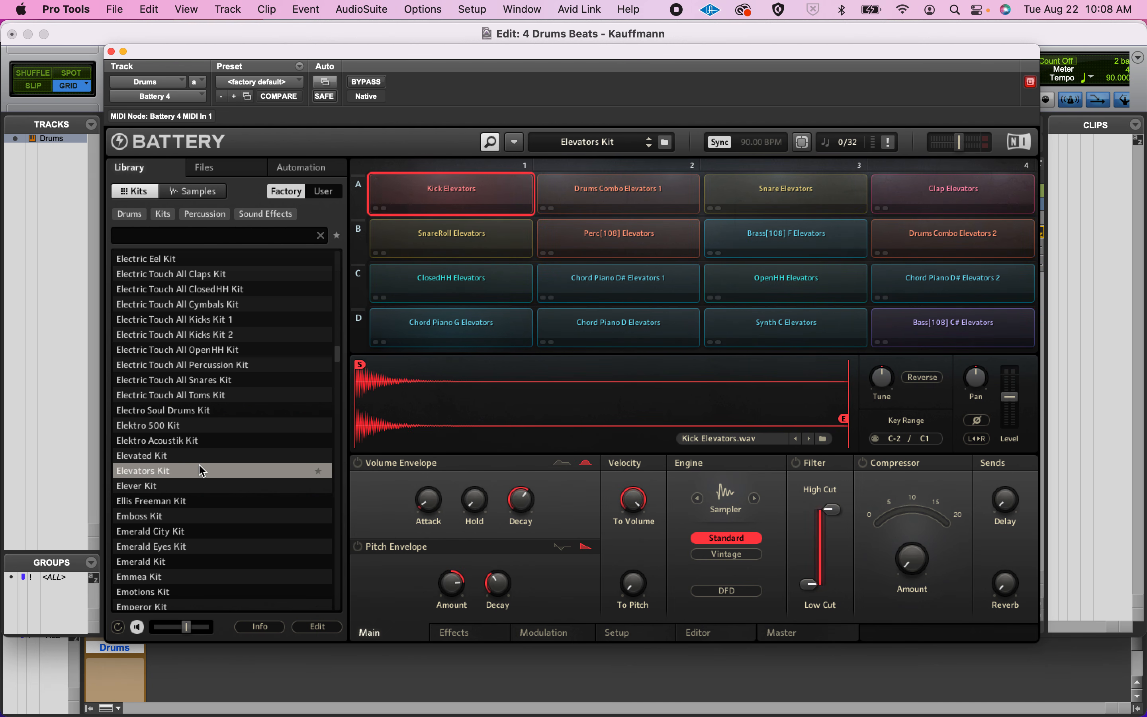
pyautogui.scroll(-20, 201, 470)
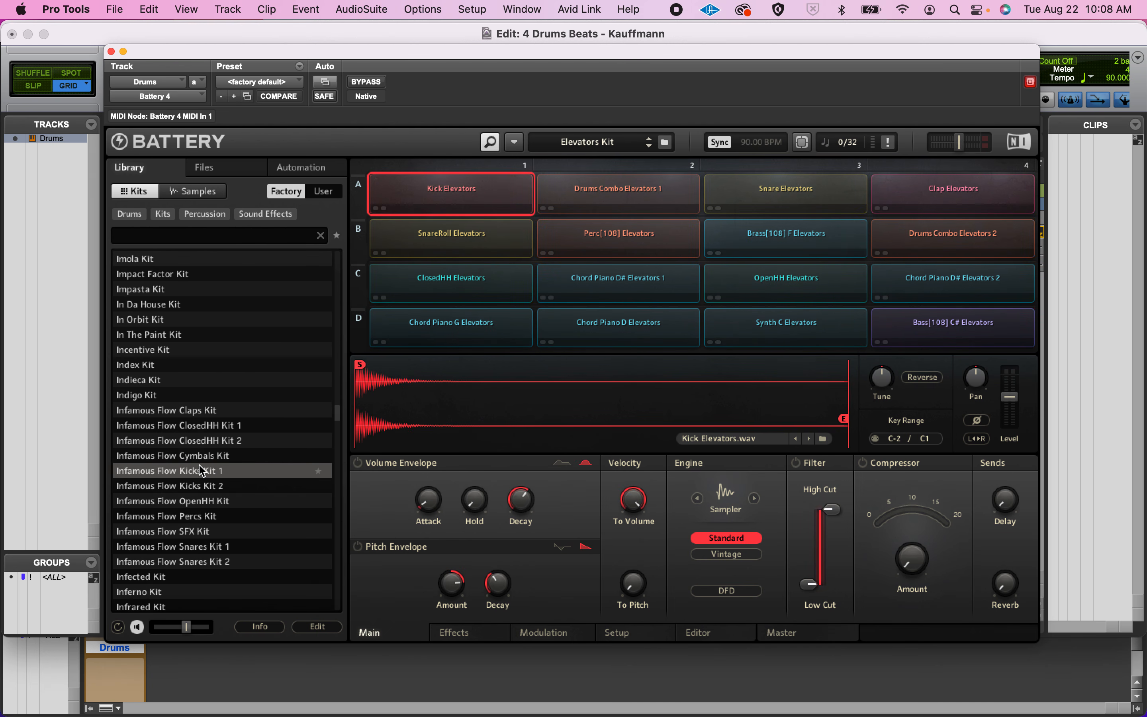
pyautogui.doubleClick(201, 470)
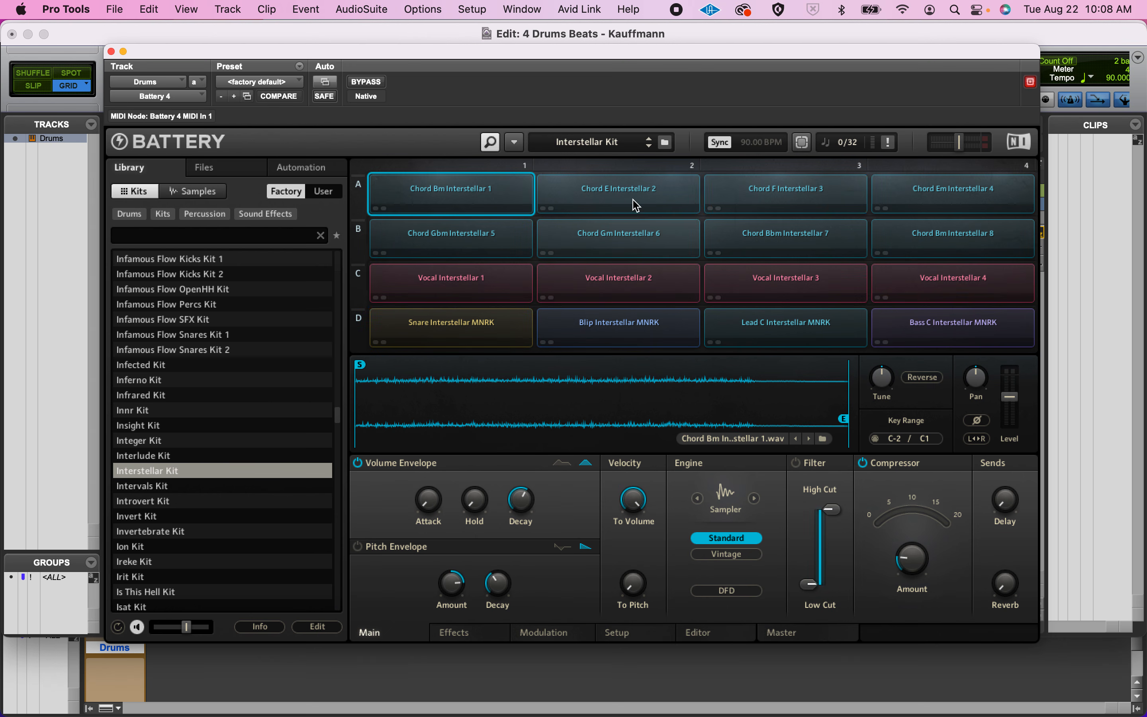
# Load the Marjam Kit and audition its kick, snare, conga, shaker, closed hi-hat and Clap Marjam 1 cells.
pyautogui.scroll(-20, 135, 533)
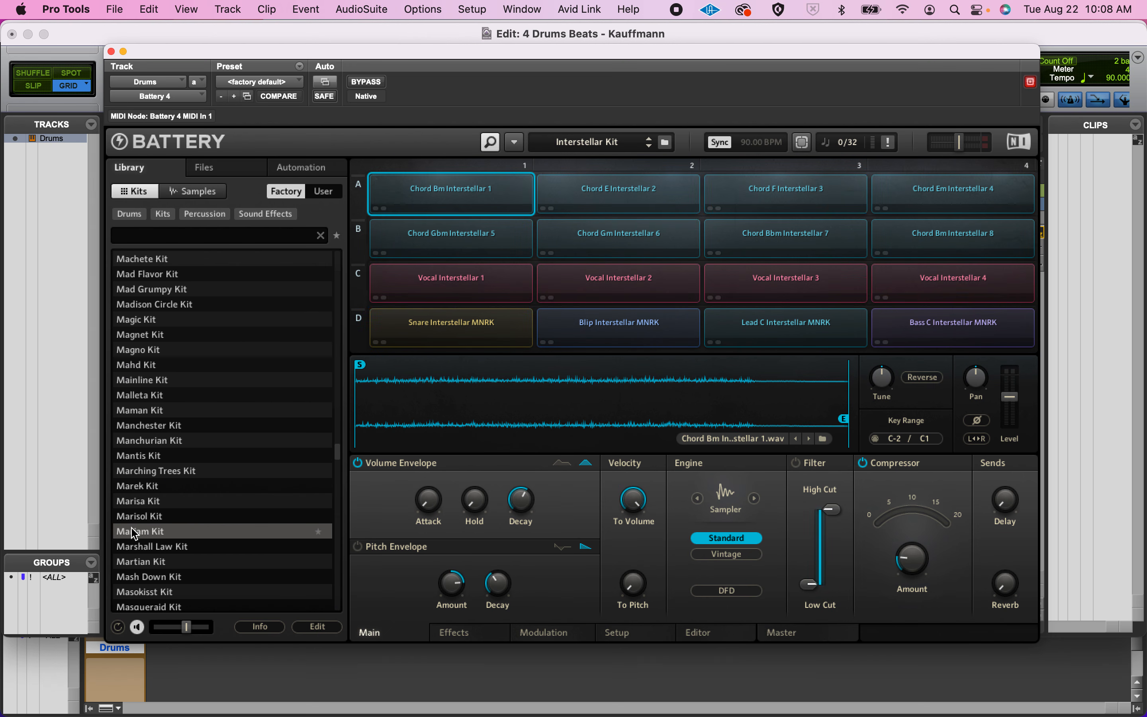
pyautogui.doubleClick(135, 531)
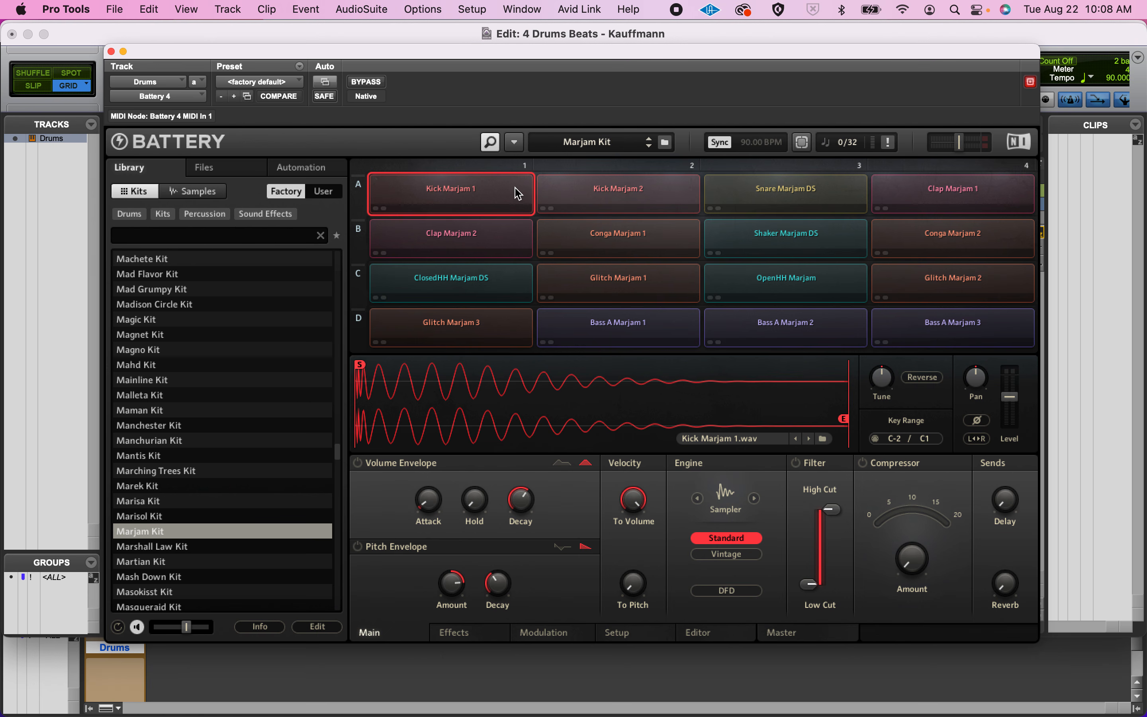
pyautogui.click(491, 200)
pyautogui.click(640, 185)
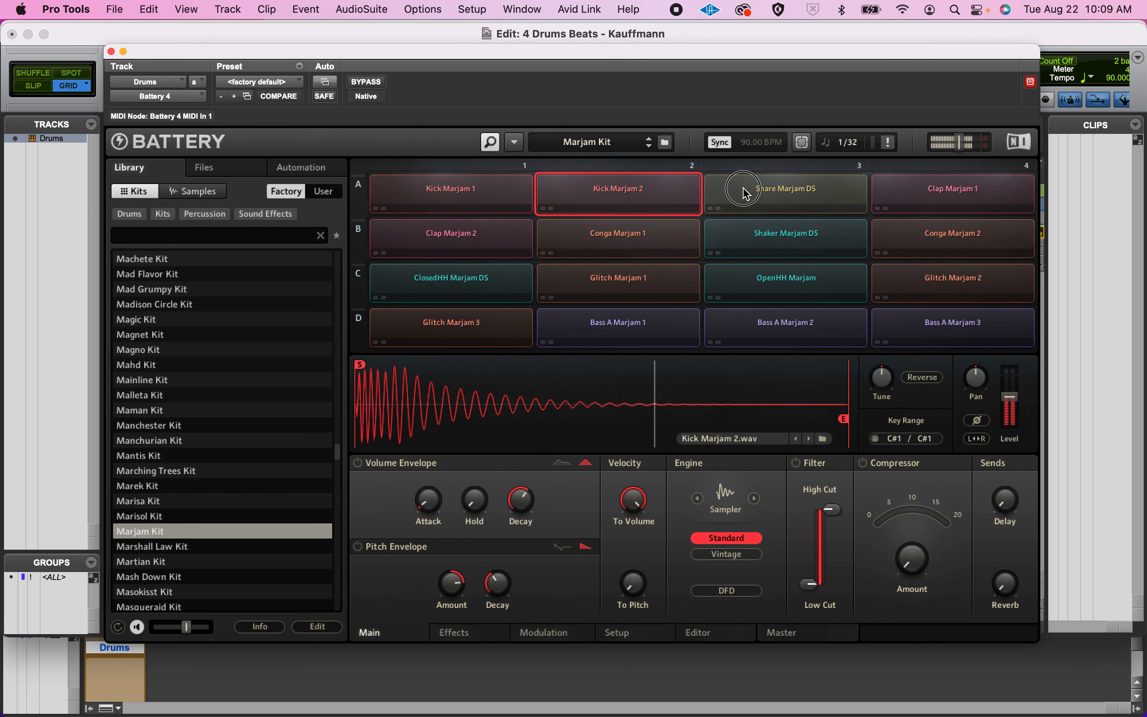
pyautogui.click(748, 195)
pyautogui.click(633, 249)
pyautogui.click(733, 248)
pyautogui.click(486, 282)
pyautogui.click(469, 180)
pyautogui.click(633, 190)
pyautogui.click(955, 195)
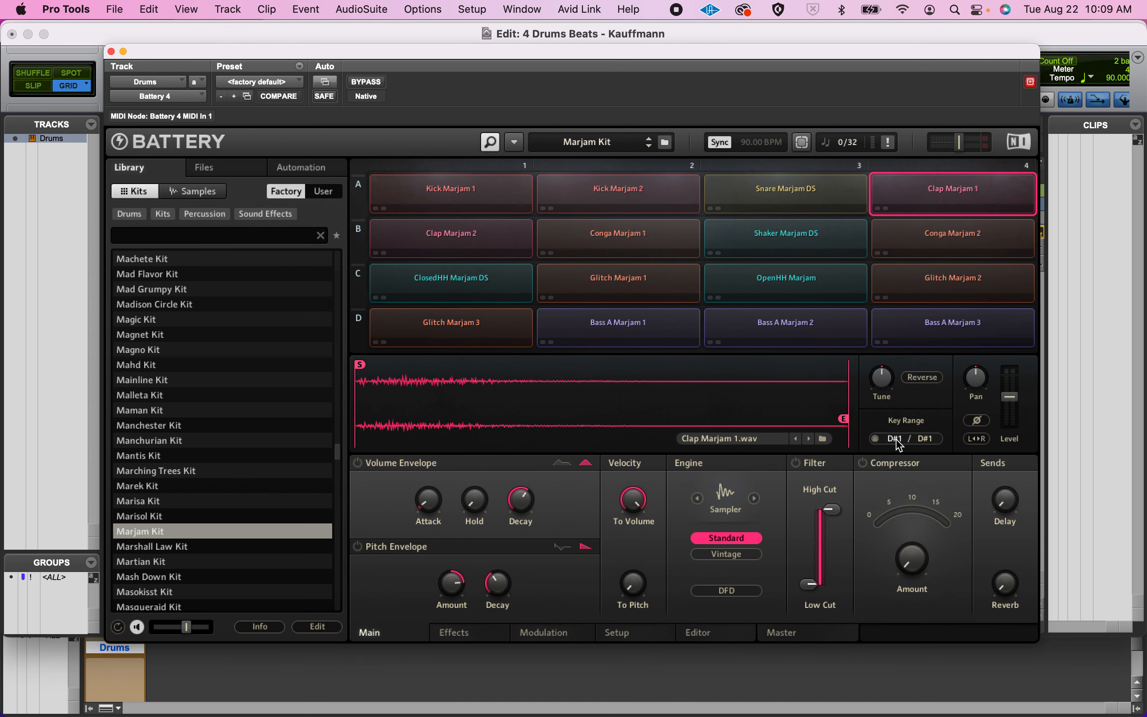
# Load the 2 Funk Kit and audition its Kick Funk 1, Snare Funk 1 and ClosedHH Funk 1 cells.
pyautogui.scroll(20, 232, 339)
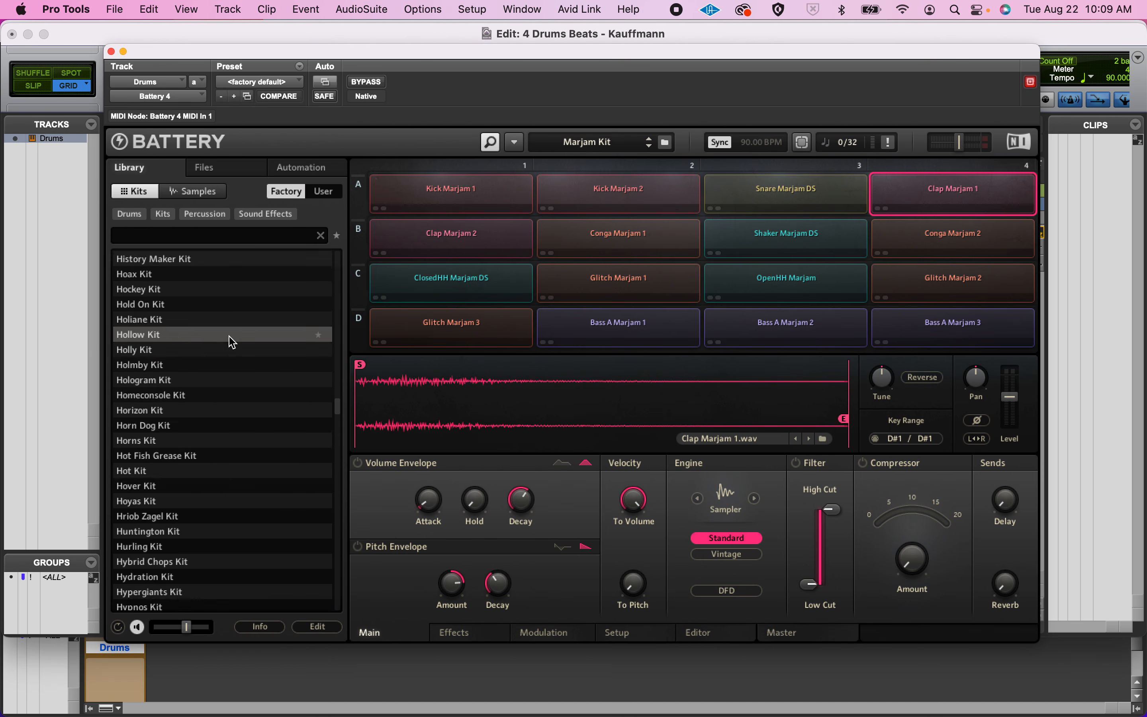
pyautogui.scroll(15, 232, 339)
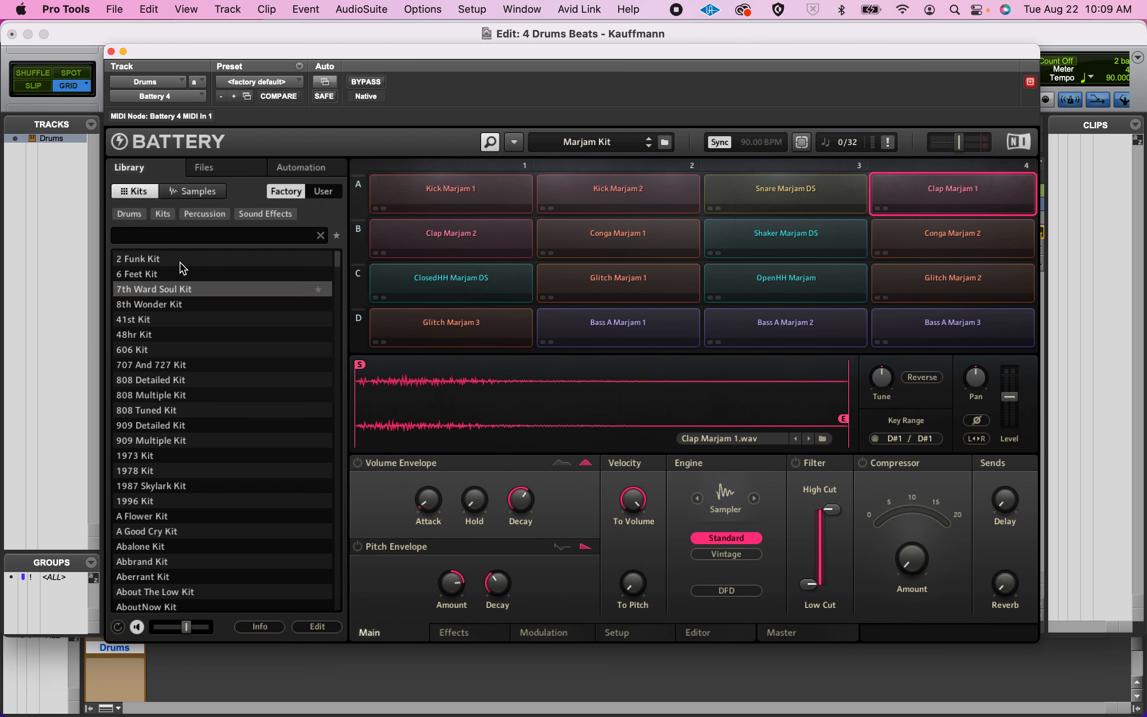
pyautogui.doubleClick(150, 263)
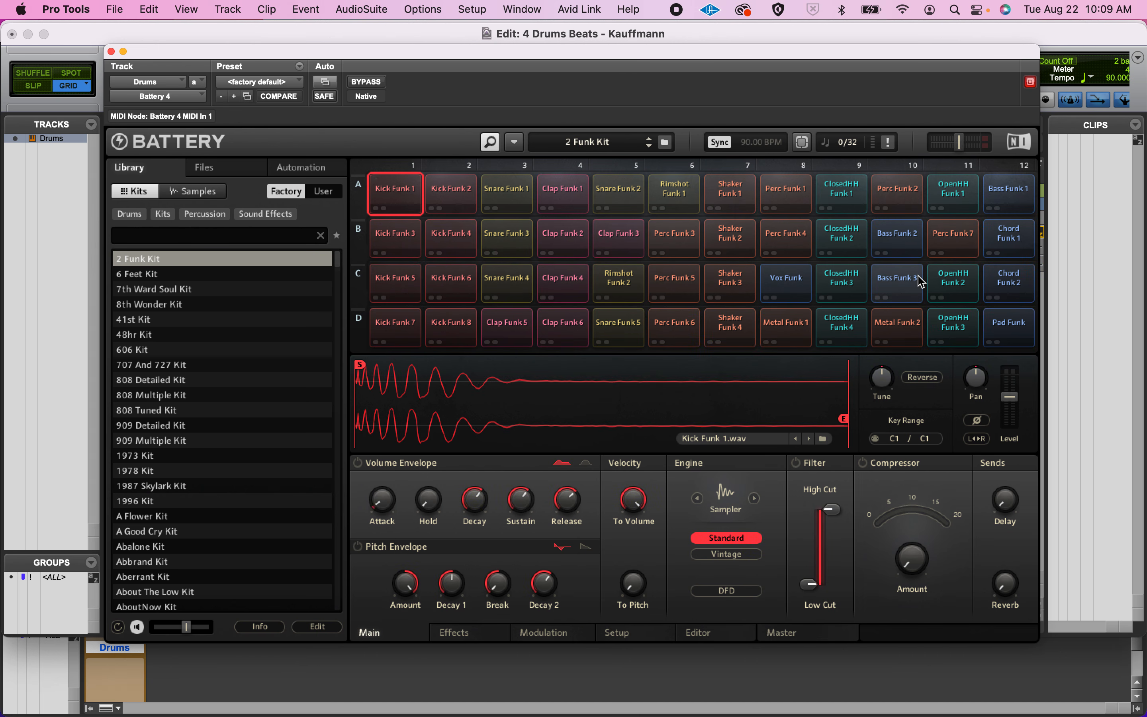
pyautogui.click(408, 201)
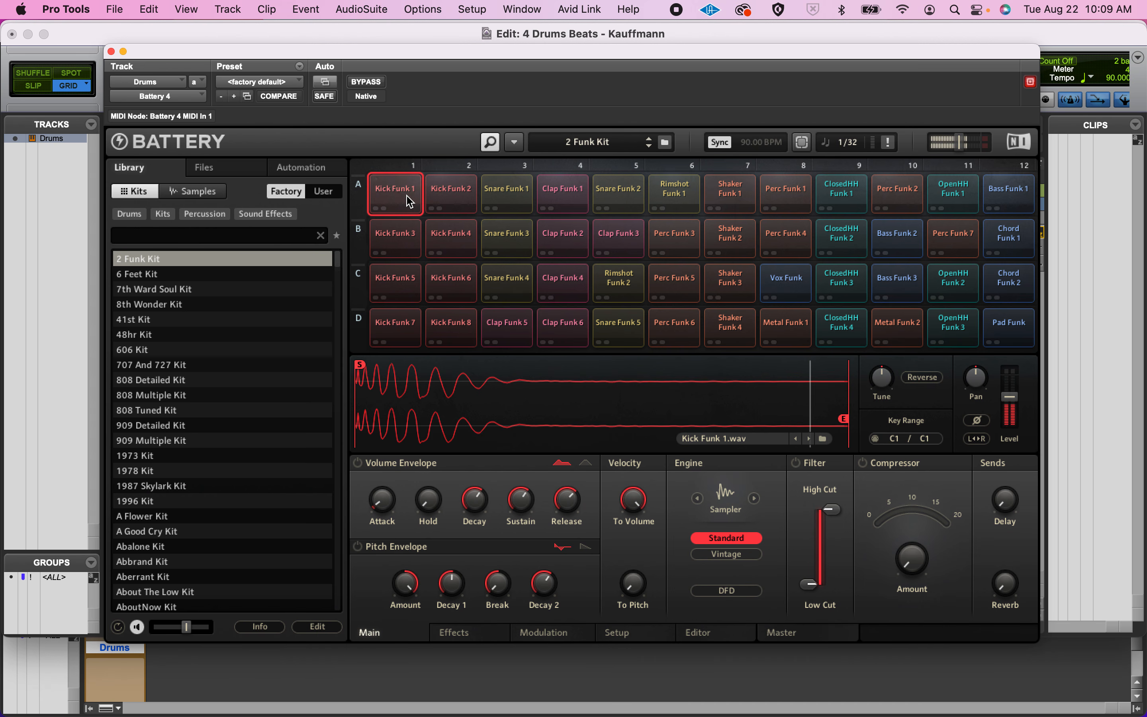
pyautogui.click(505, 193)
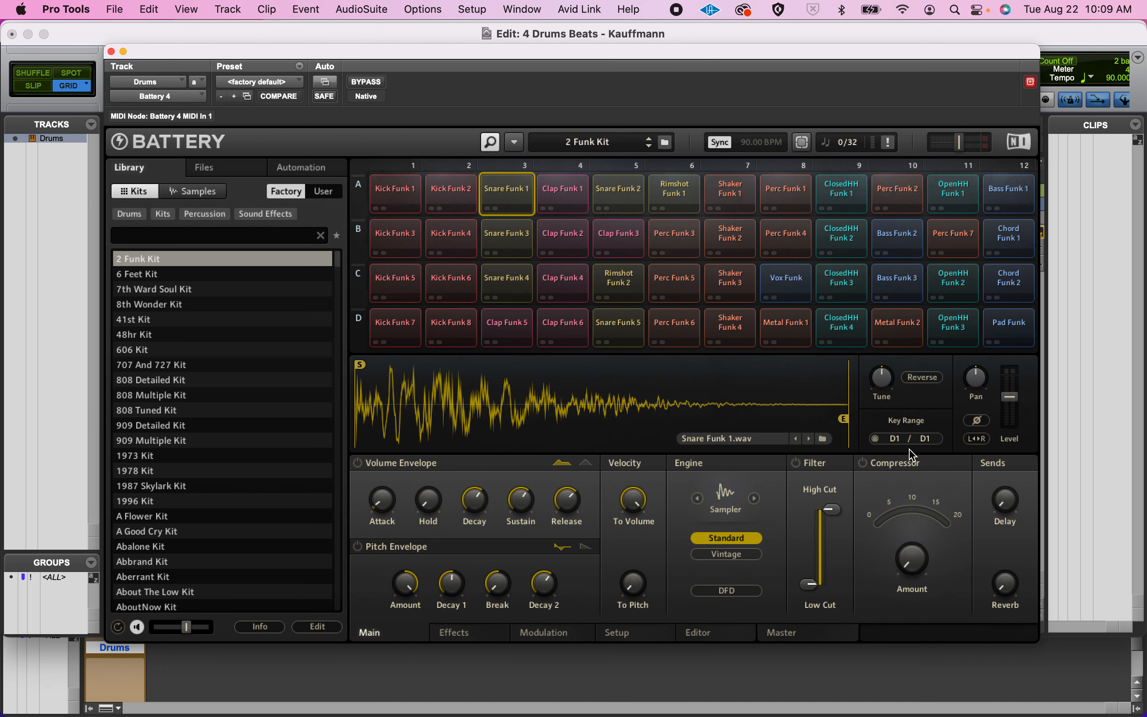
pyautogui.click(842, 199)
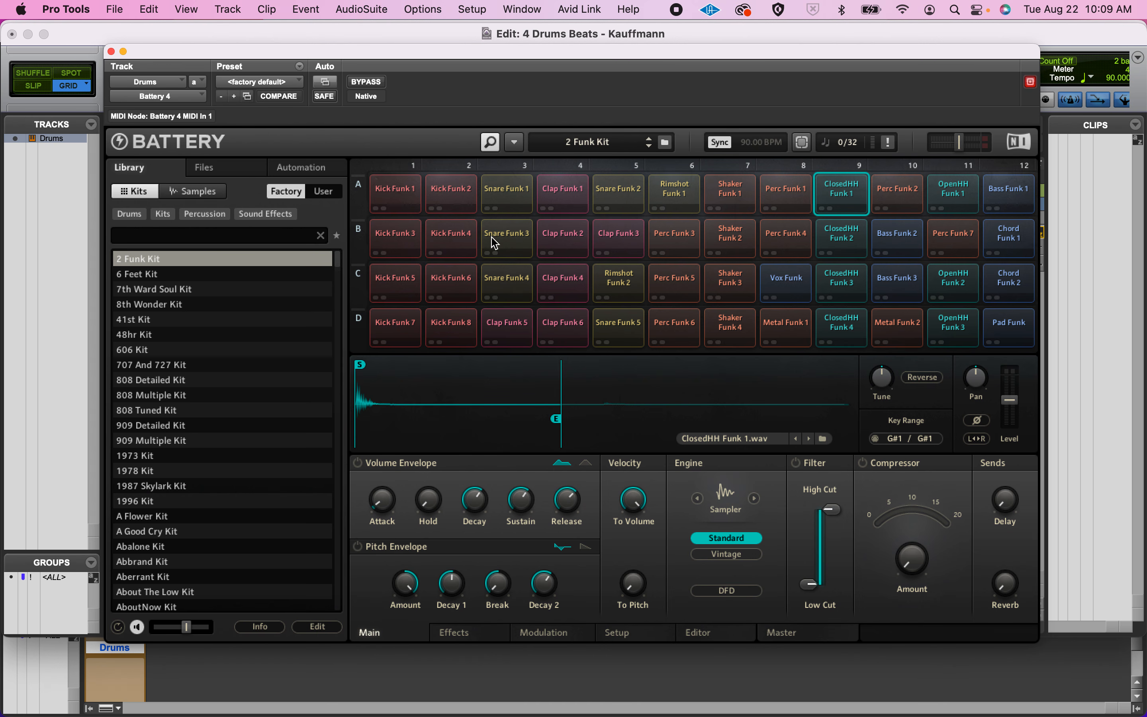
# Close the Battery 4 plug-in window and open the MIDI Editor for the Drums track.
pyautogui.click(112, 51)
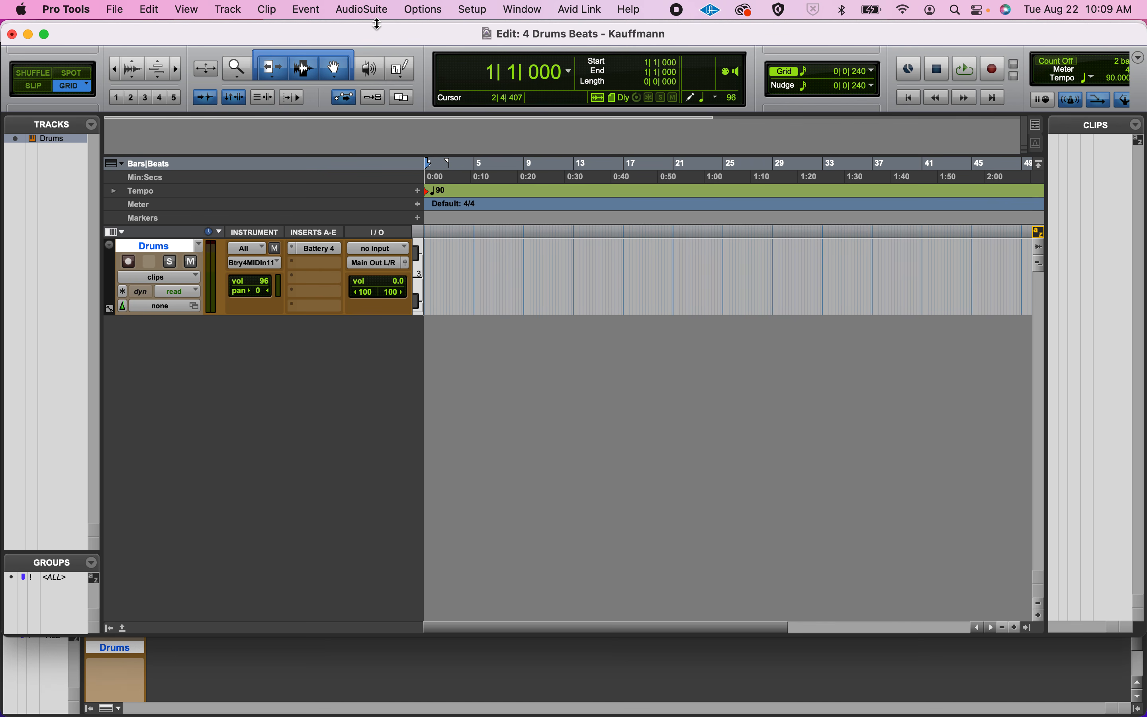
pyautogui.click(523, 13)
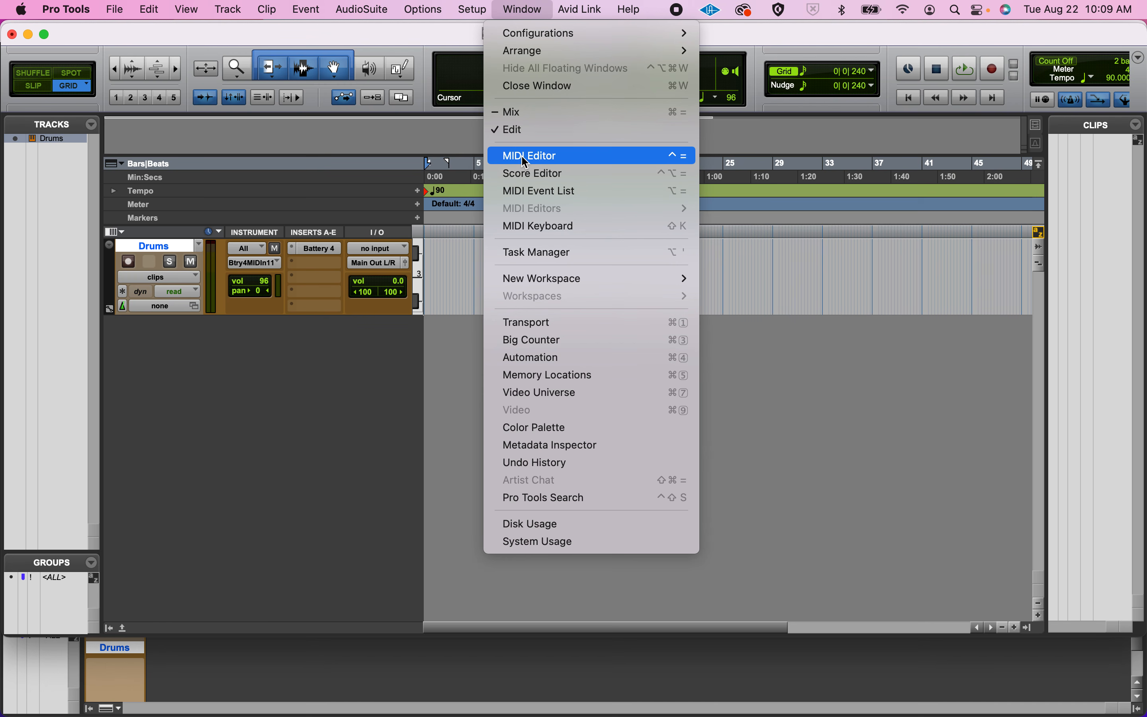
pyautogui.click(511, 7)
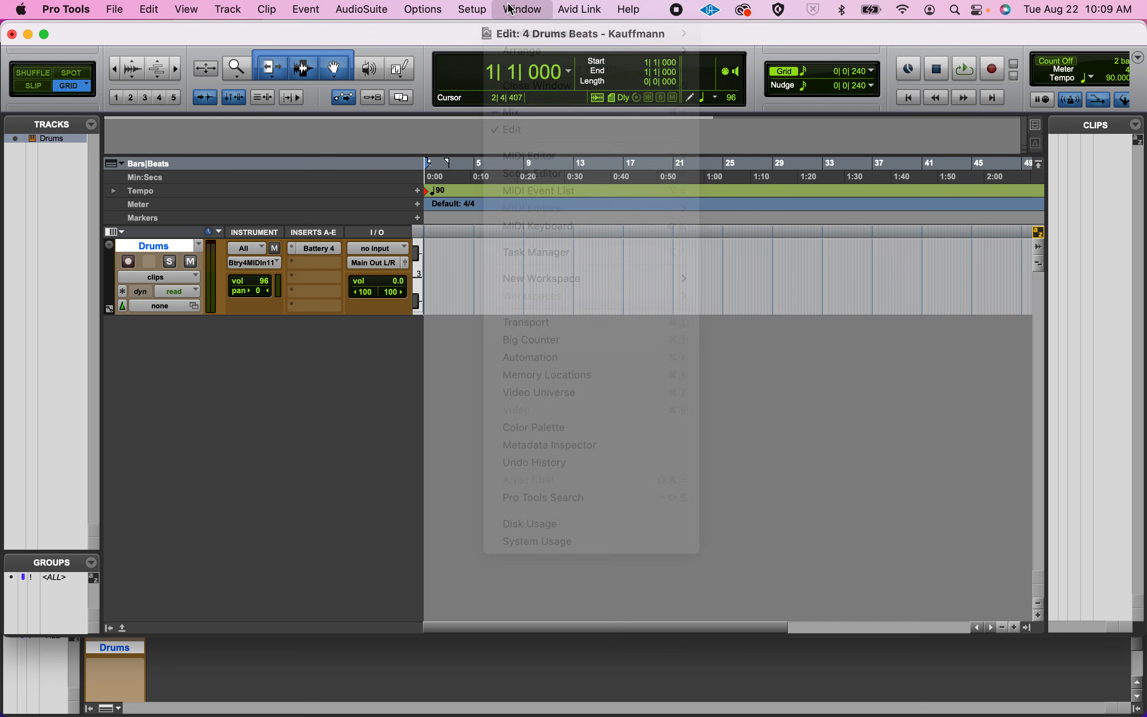
pyautogui.hotkey('ctrl', '=')
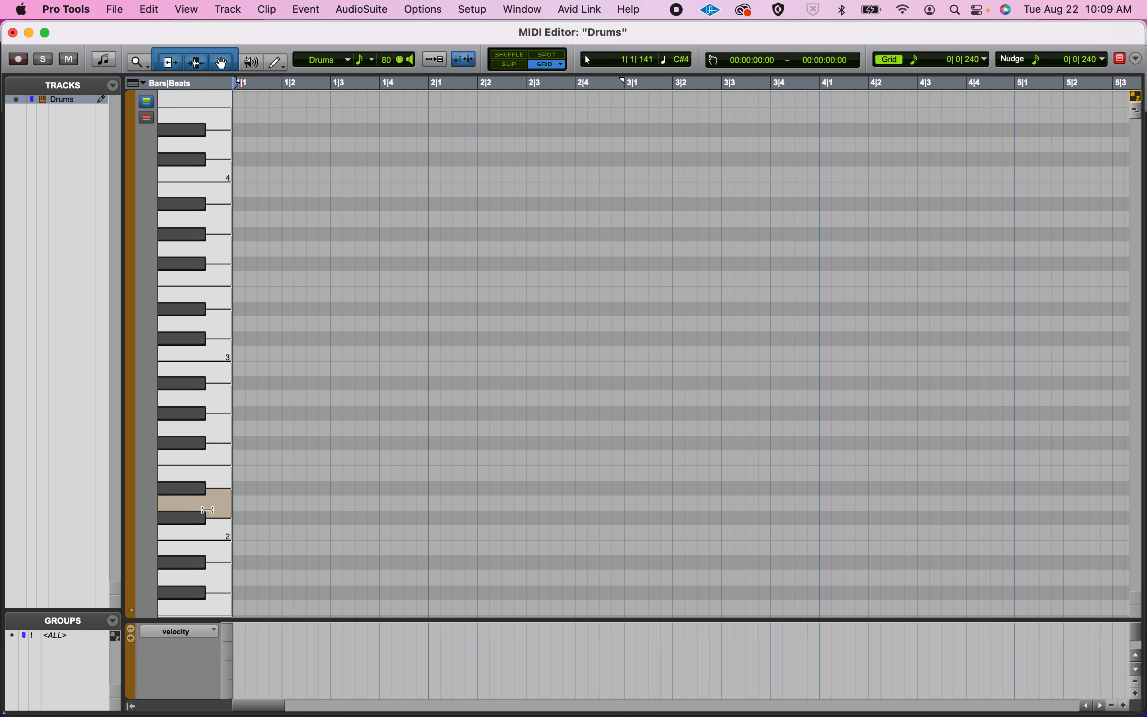
# Audition the kick on C1, the snare on D1 and the closed hi-hat on G#1 from the piano keyboard.
pyautogui.scroll(-3, 207, 509)
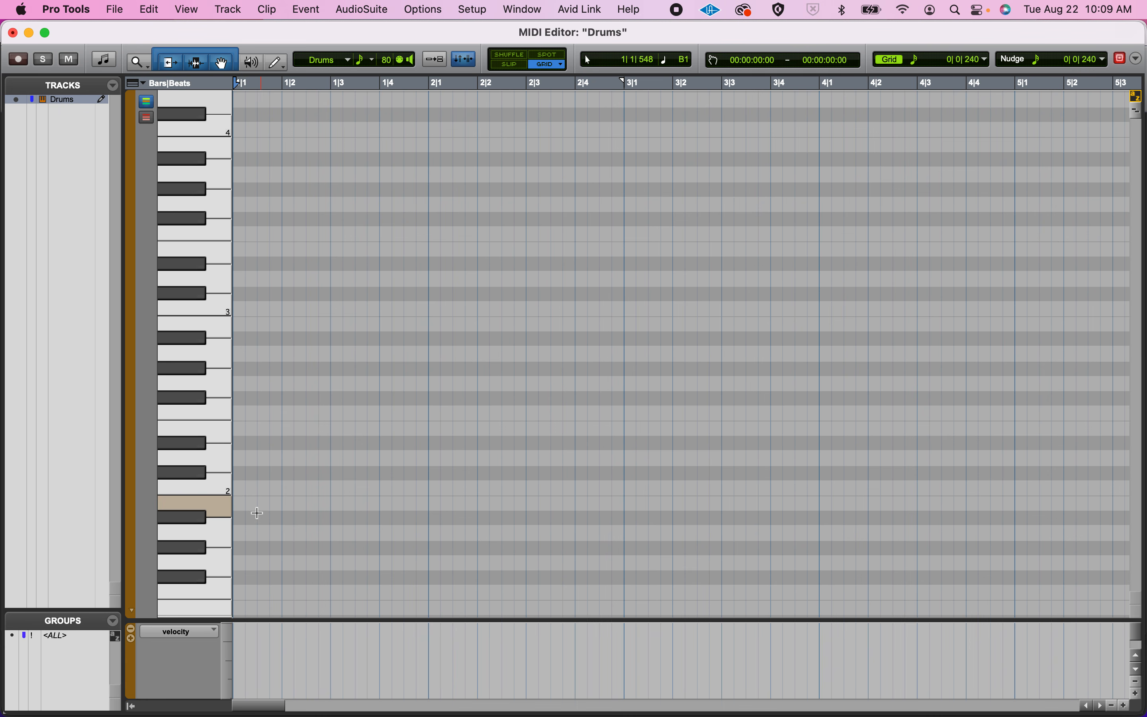
pyautogui.scroll(-12, 255, 507)
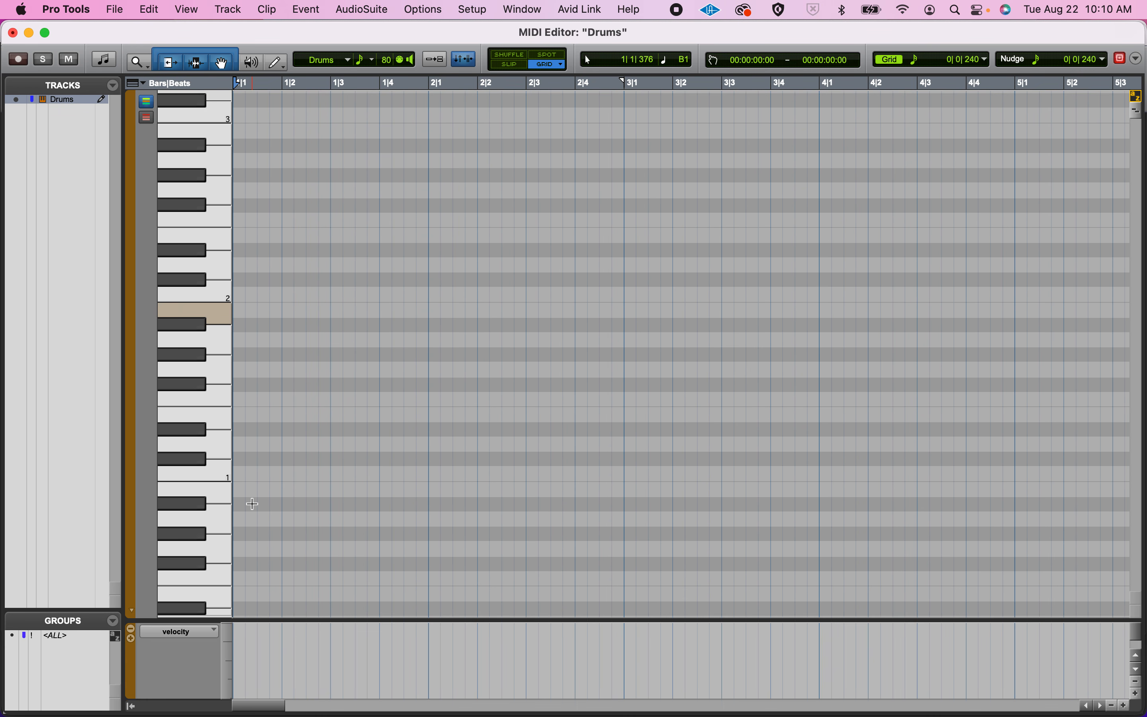
pyautogui.click(226, 481)
pyautogui.click(225, 481)
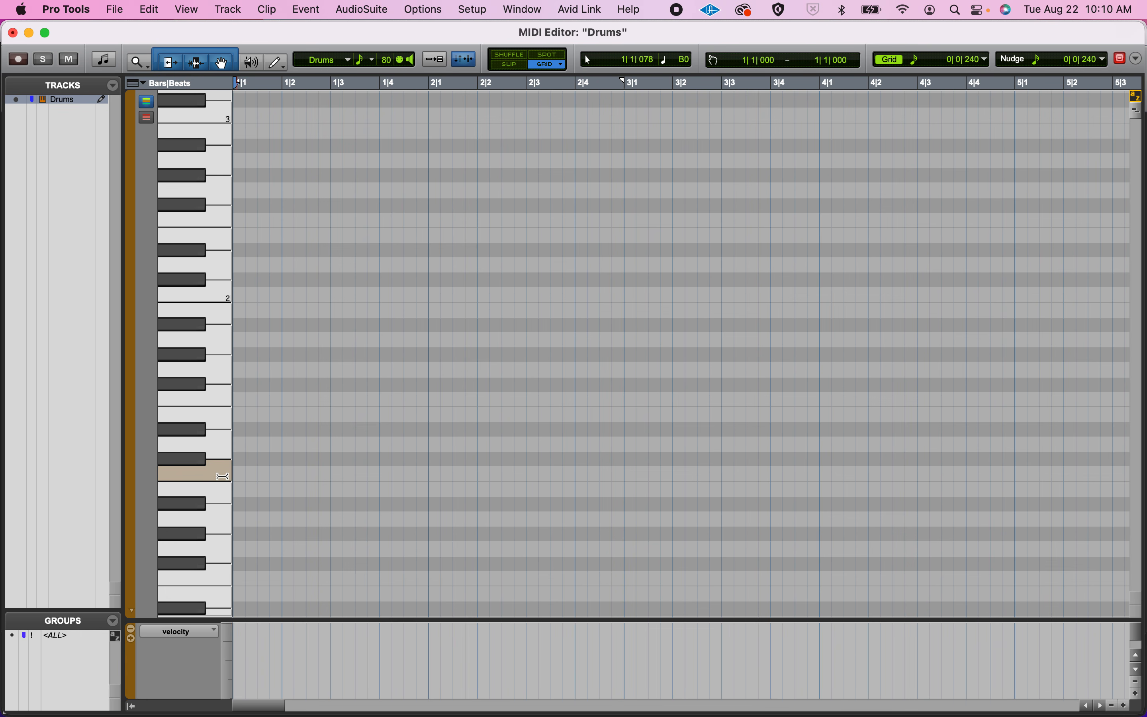
pyautogui.click(210, 295)
pyautogui.click(217, 473)
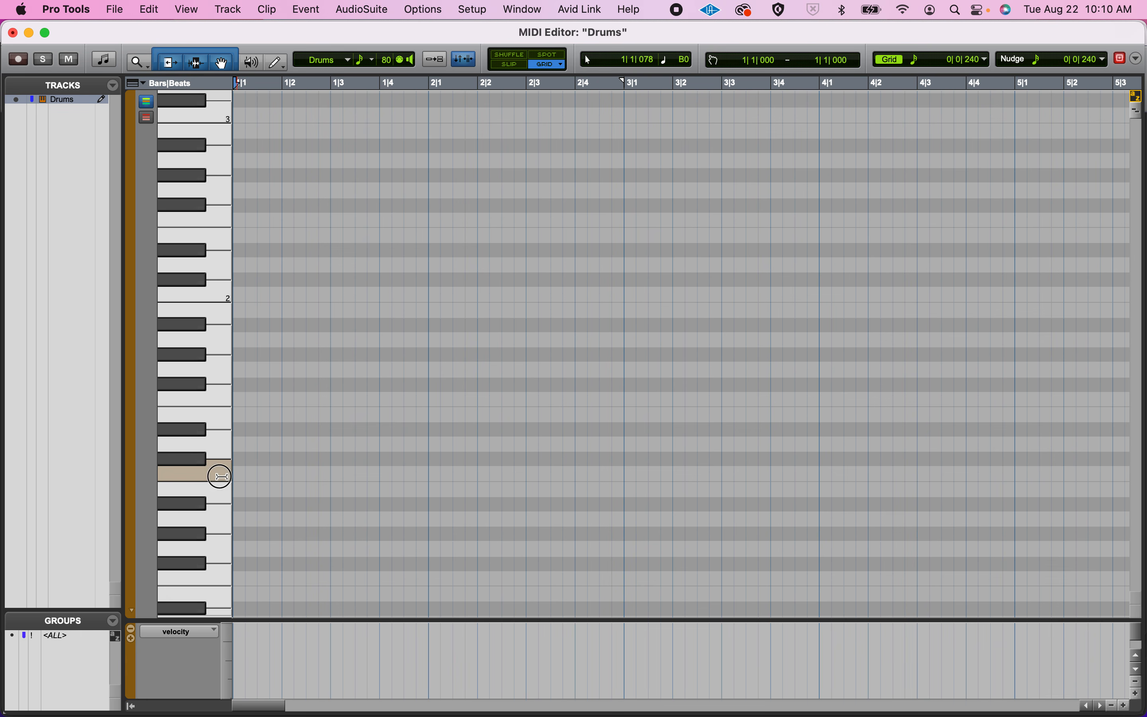
pyautogui.click(222, 449)
pyautogui.click(221, 449)
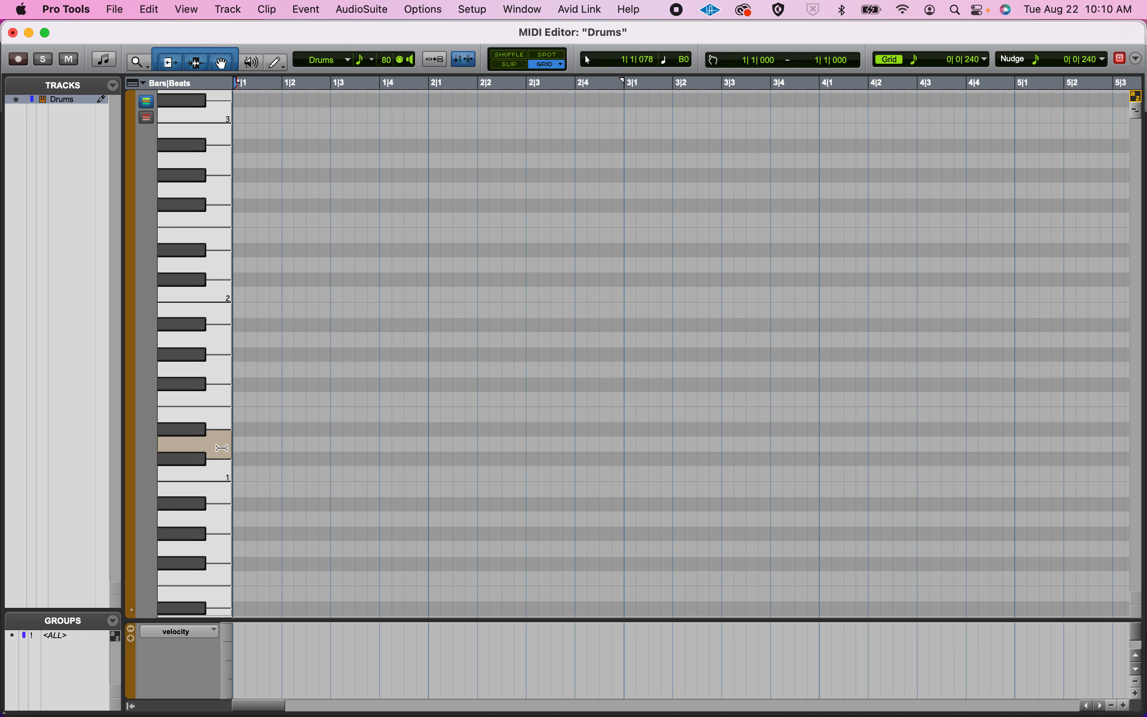
pyautogui.click(190, 356)
pyautogui.click(190, 356)
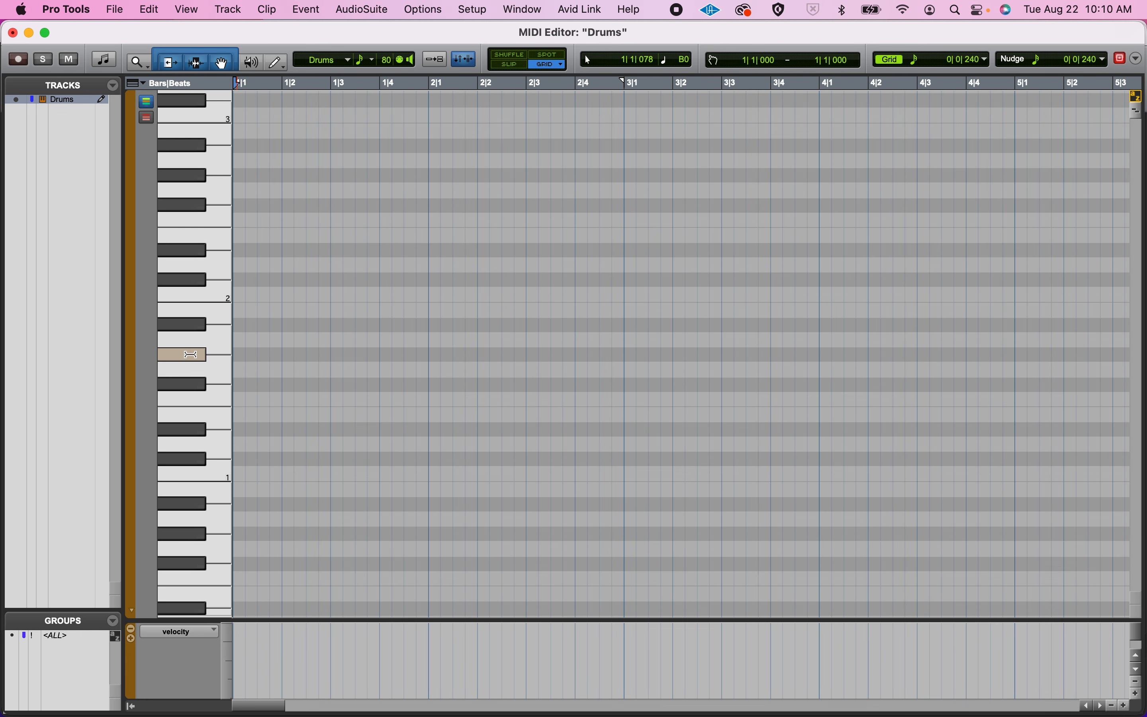
# Draw a kick note on C1 at beat 1 of bar 1 with the Pencil tool.
pyautogui.click(278, 66)
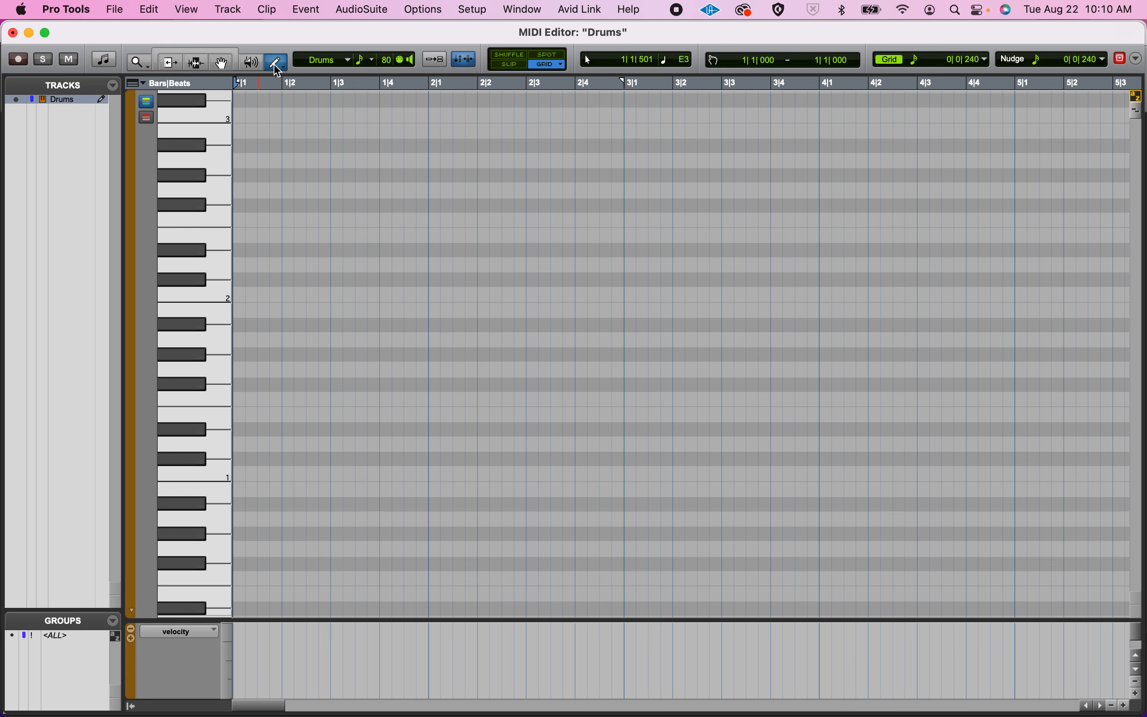
pyautogui.click(239, 472)
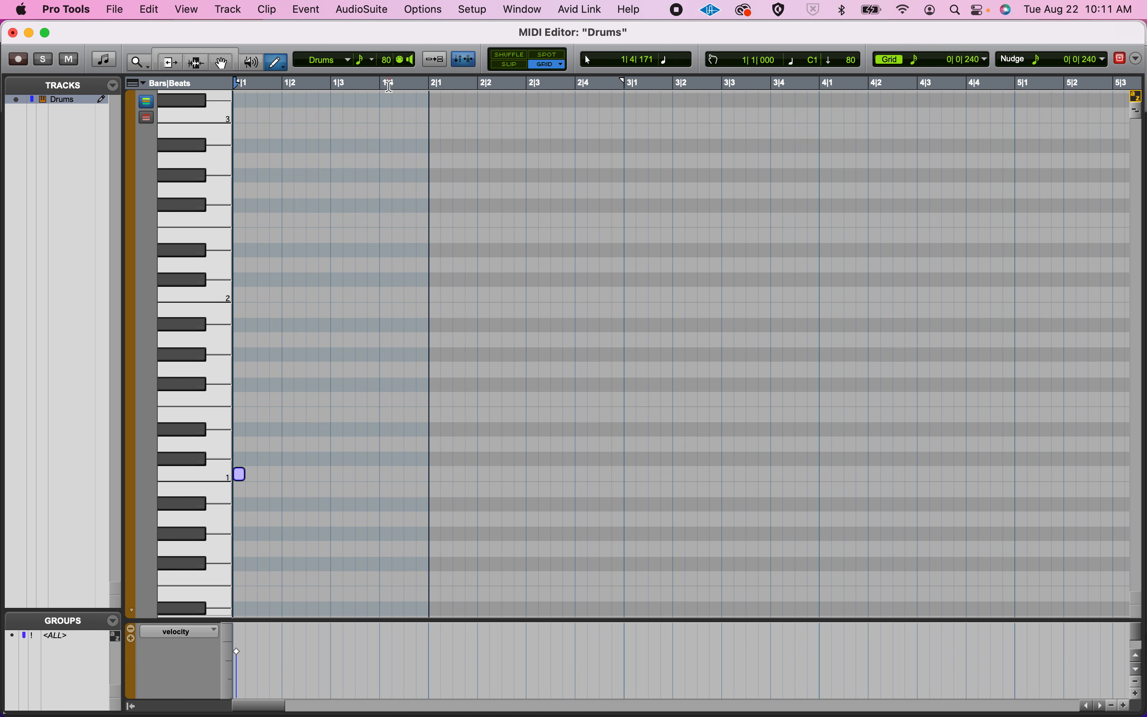
pyautogui.press('super+bracketright')
pyautogui.press('super+bracketright')
pyautogui.press('super+bracketright')
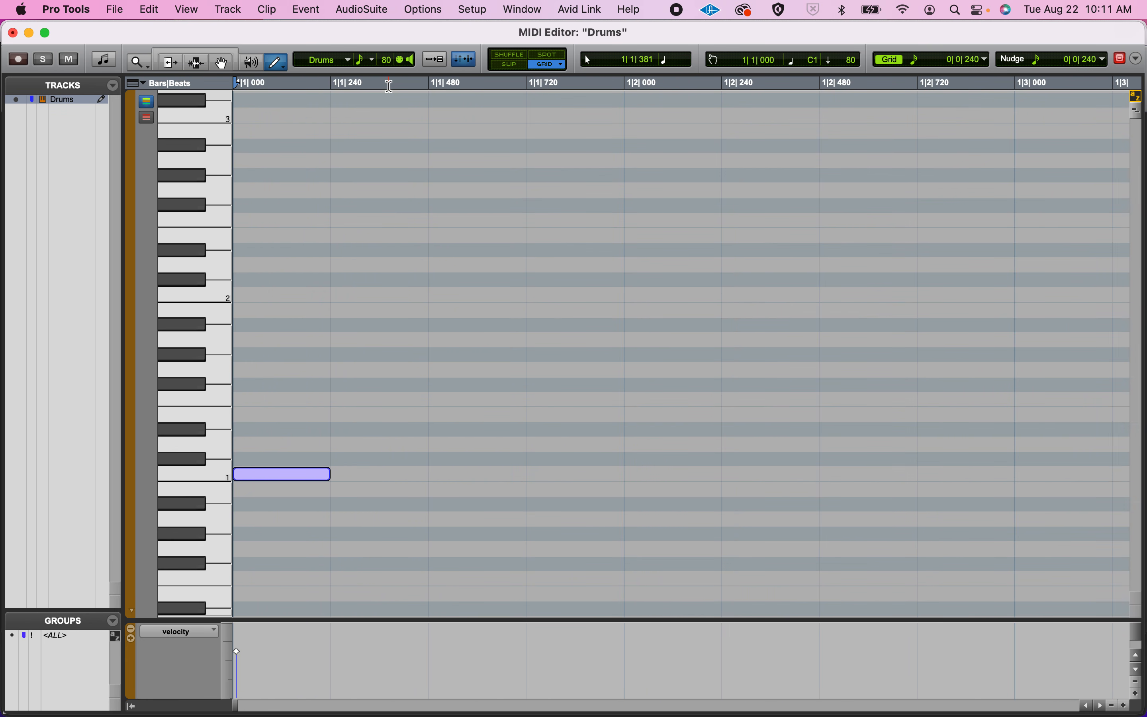
pyautogui.press('super+bracketleft')
pyautogui.press('super+bracketleft')
pyautogui.press('super+bracketleft')
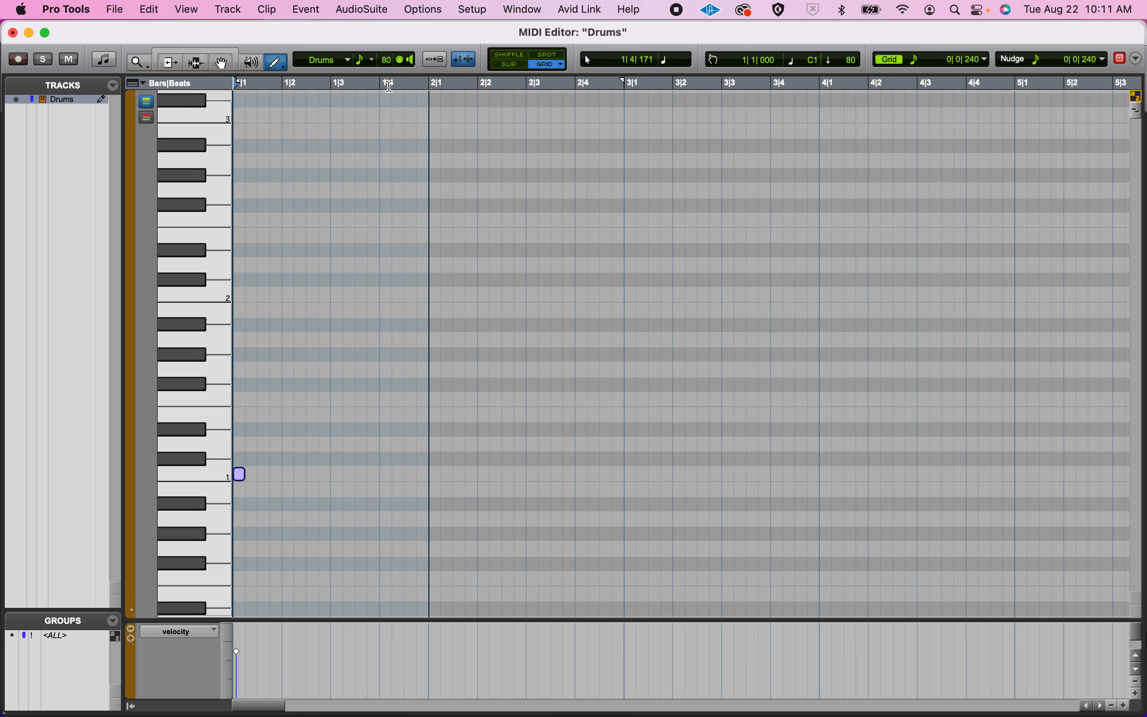
pyautogui.press('super+bracketleft')
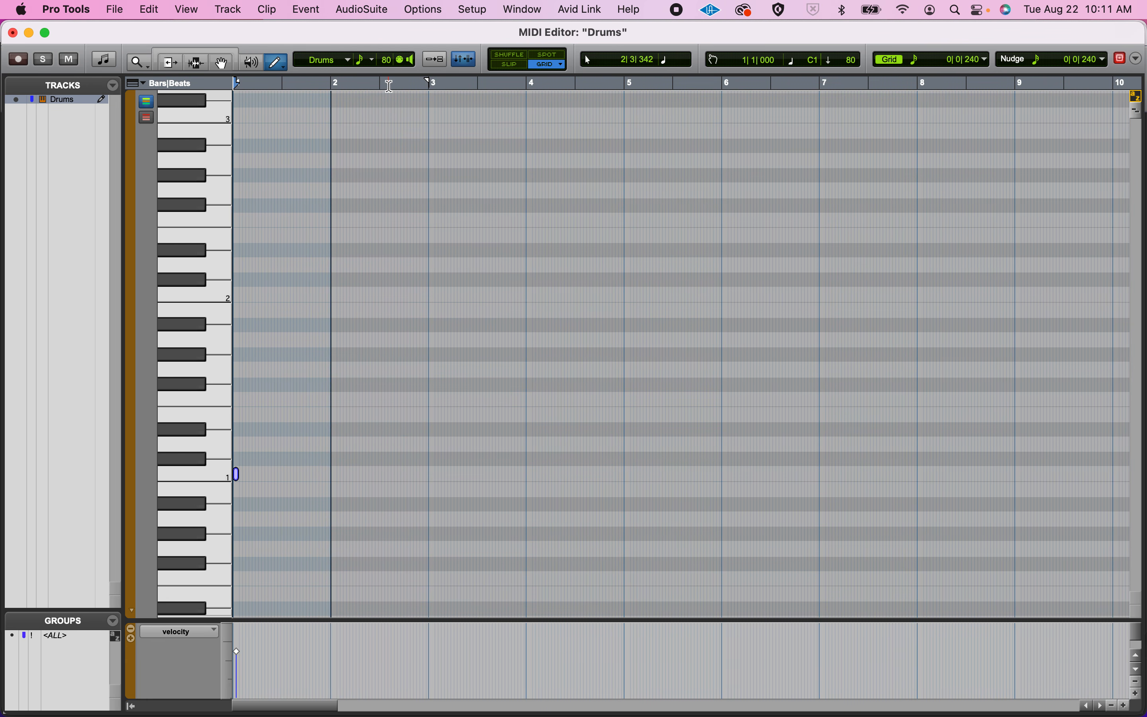
pyautogui.press('super+bracketright')
pyautogui.press('super+bracketright')
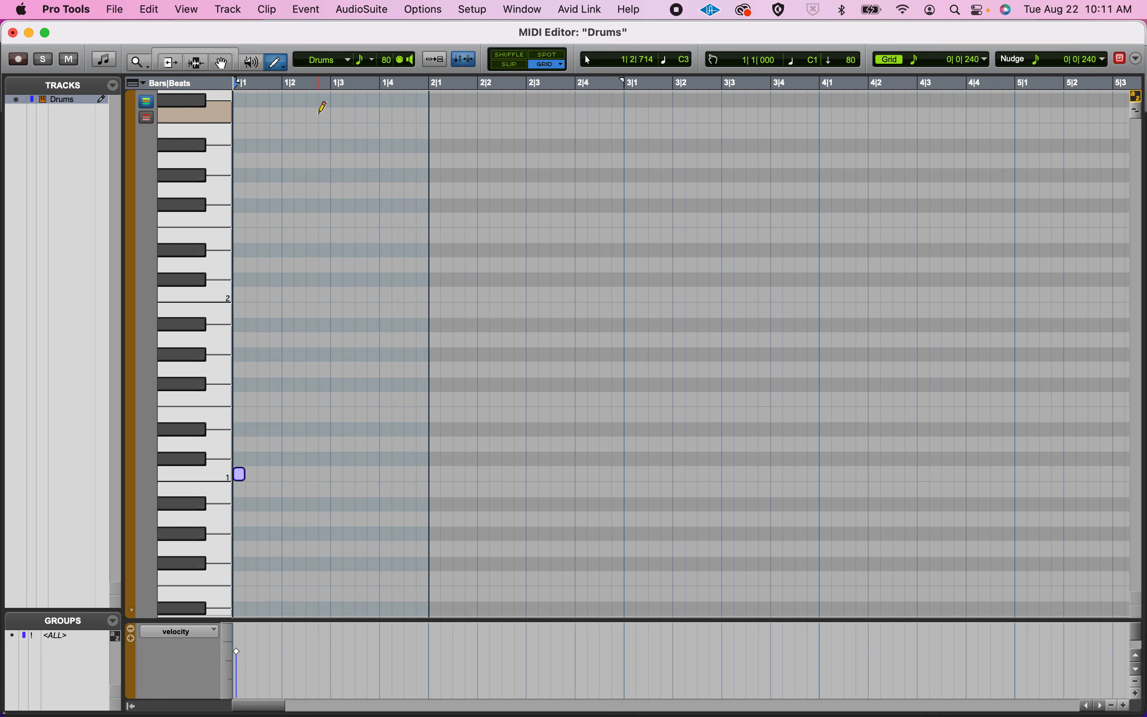
# Try out 1/8 and 1/4 note grid values and return the grid to 1/16 notes.
pyautogui.click(896, 63)
pyautogui.click(897, 63)
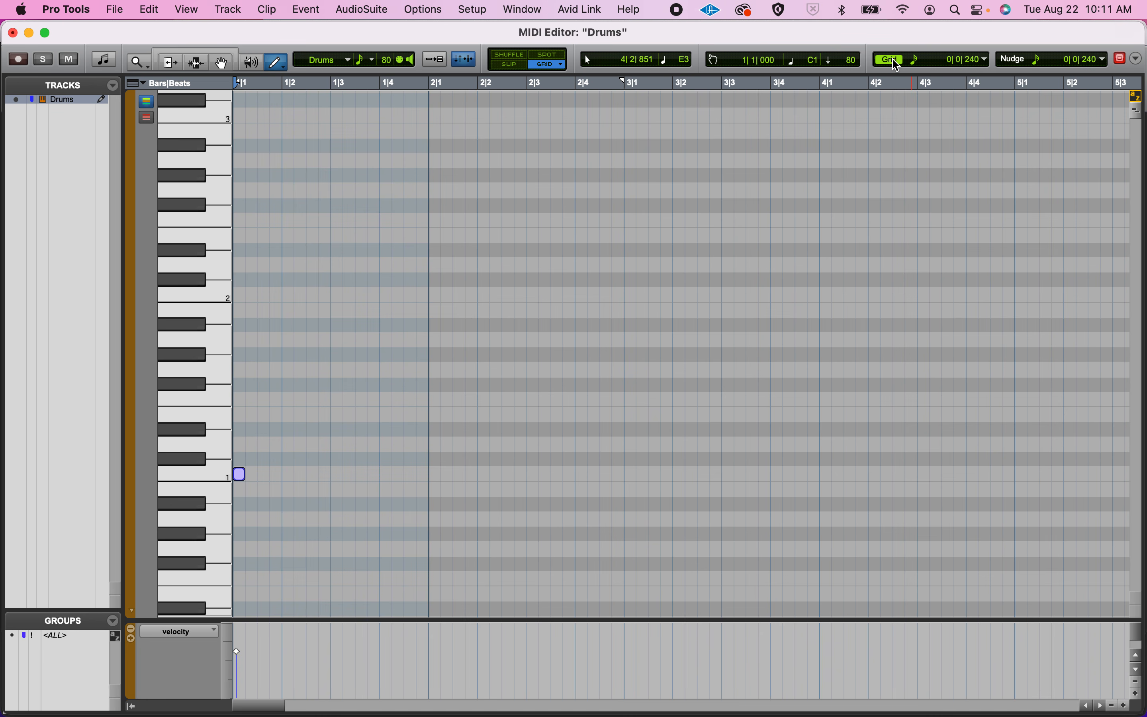
pyautogui.click(896, 63)
pyautogui.click(896, 61)
pyautogui.click(919, 63)
pyautogui.click(962, 51)
pyautogui.click(920, 61)
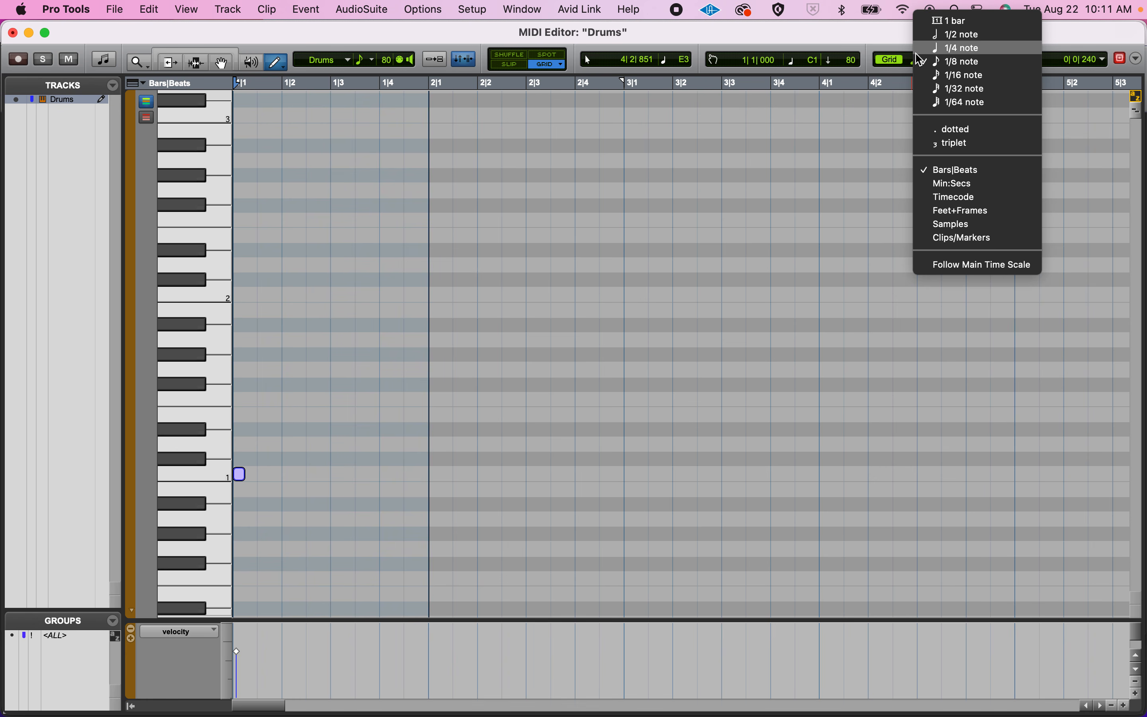
pyautogui.click(962, 45)
pyautogui.click(922, 62)
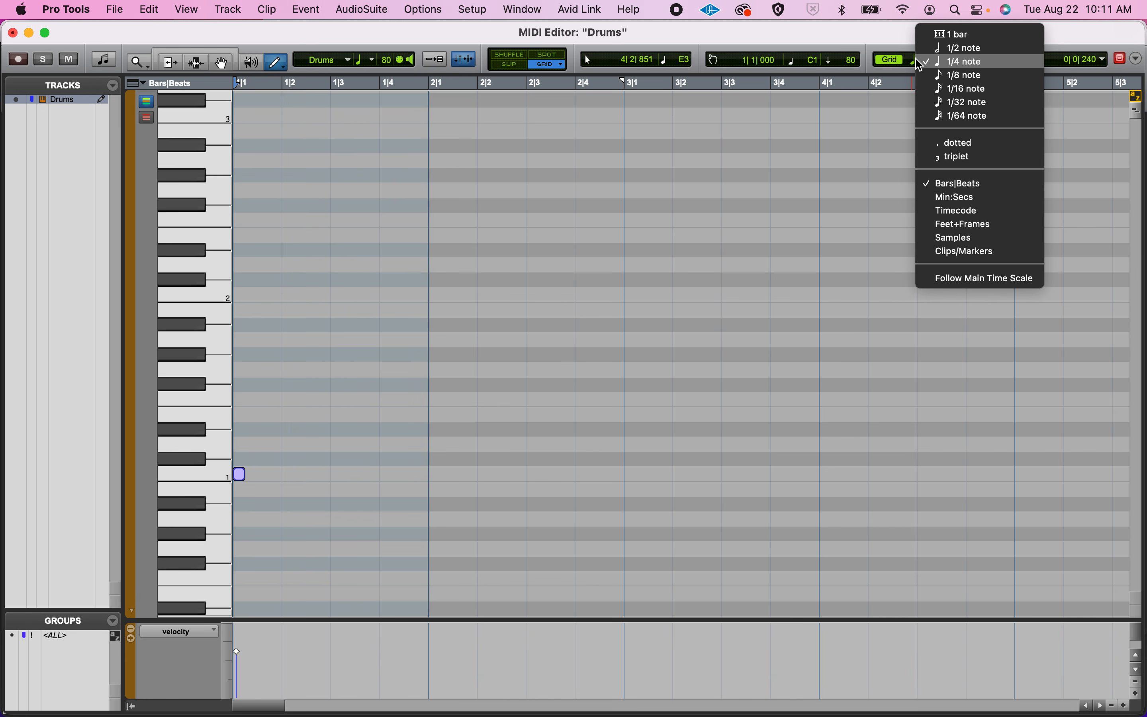
pyautogui.click(932, 75)
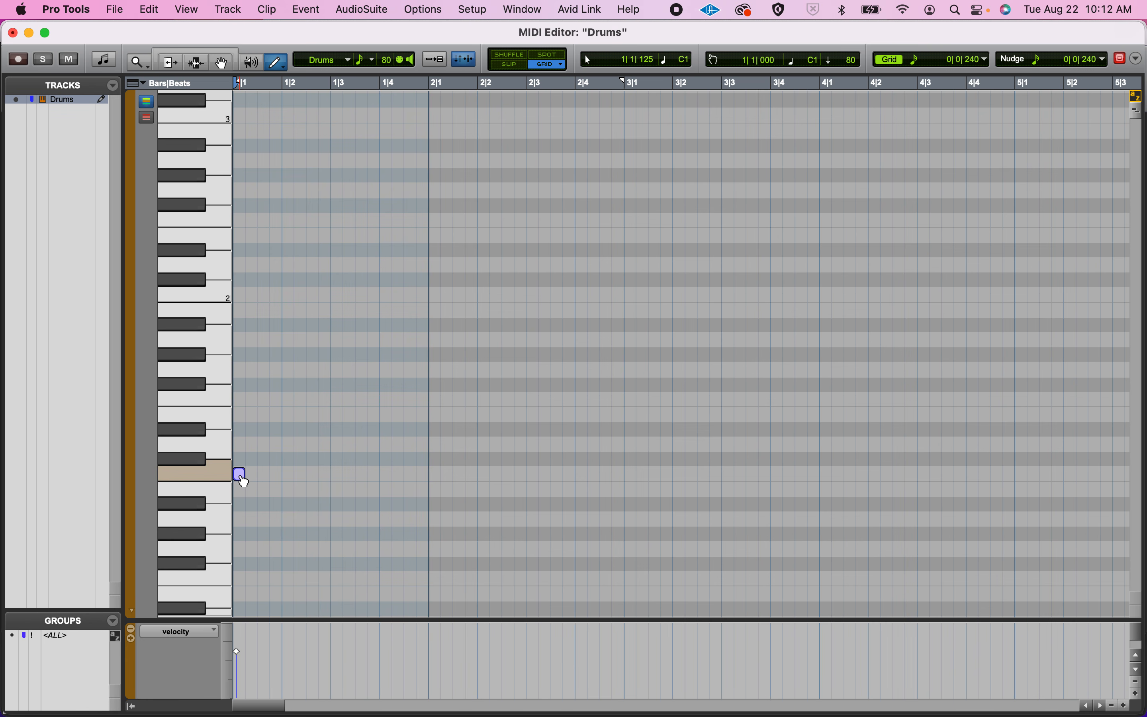
# Add a kick note on C1 at beat 3 of bar 1 and select the kick on beat 1.
pyautogui.click(336, 474)
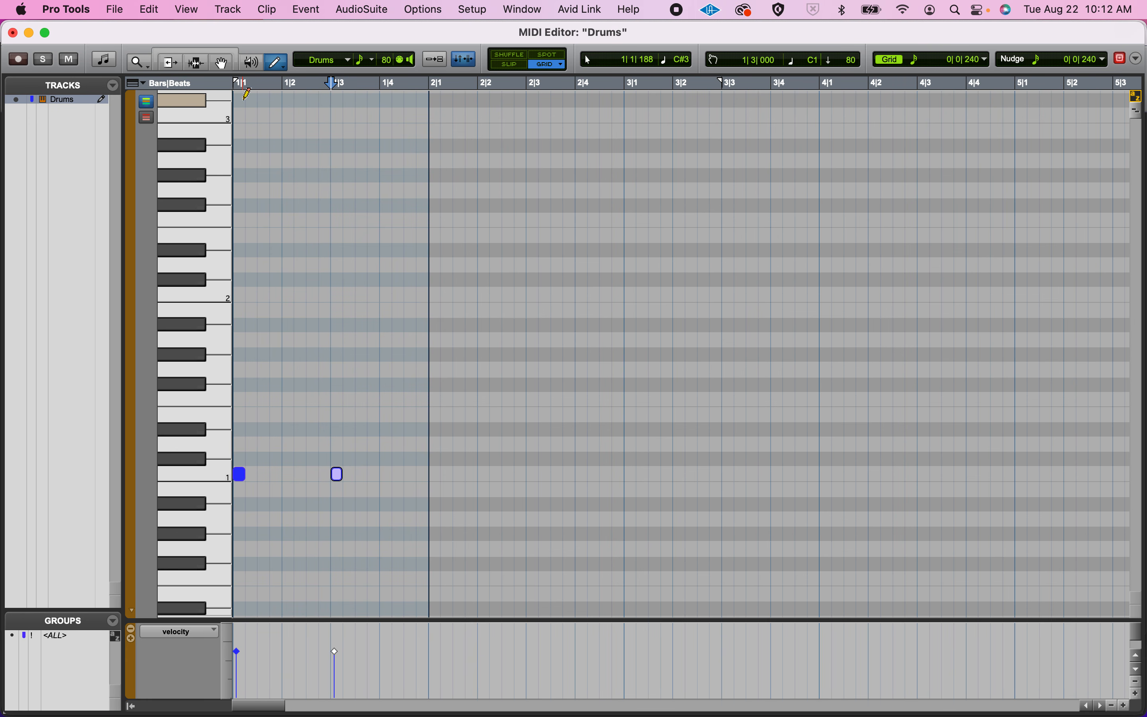
pyautogui.click(241, 476)
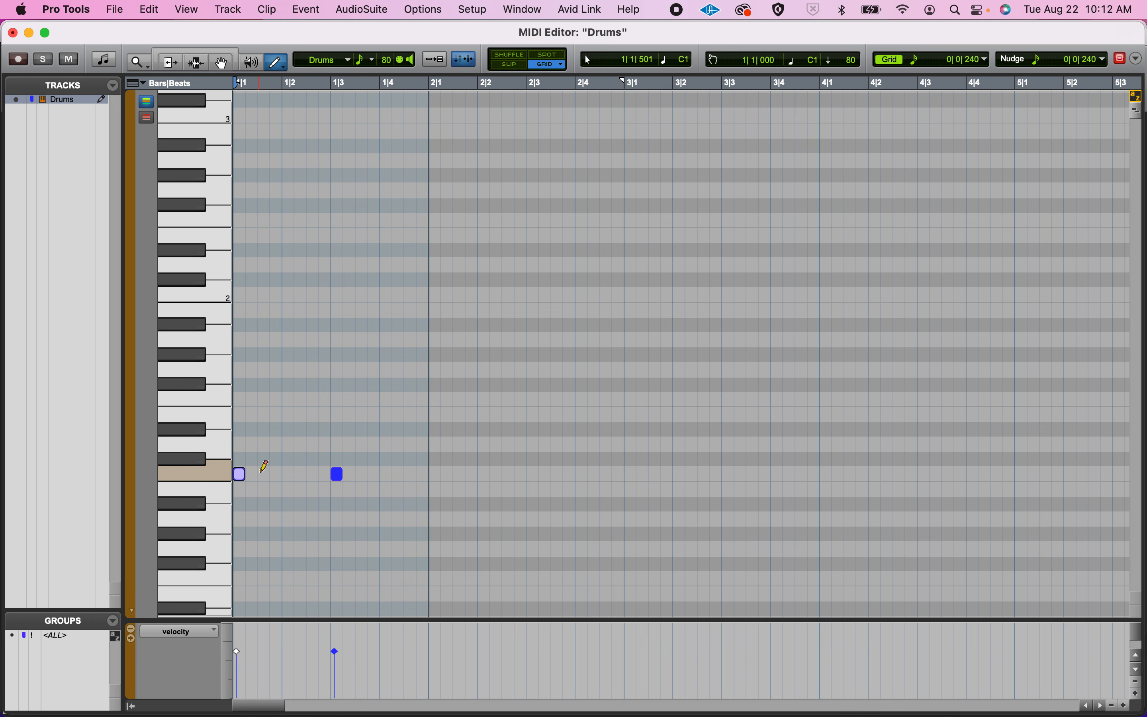
# Try adding kick notes on C1 at beats 2 and 4 of bar 1, and remove both.
pyautogui.click(286, 473)
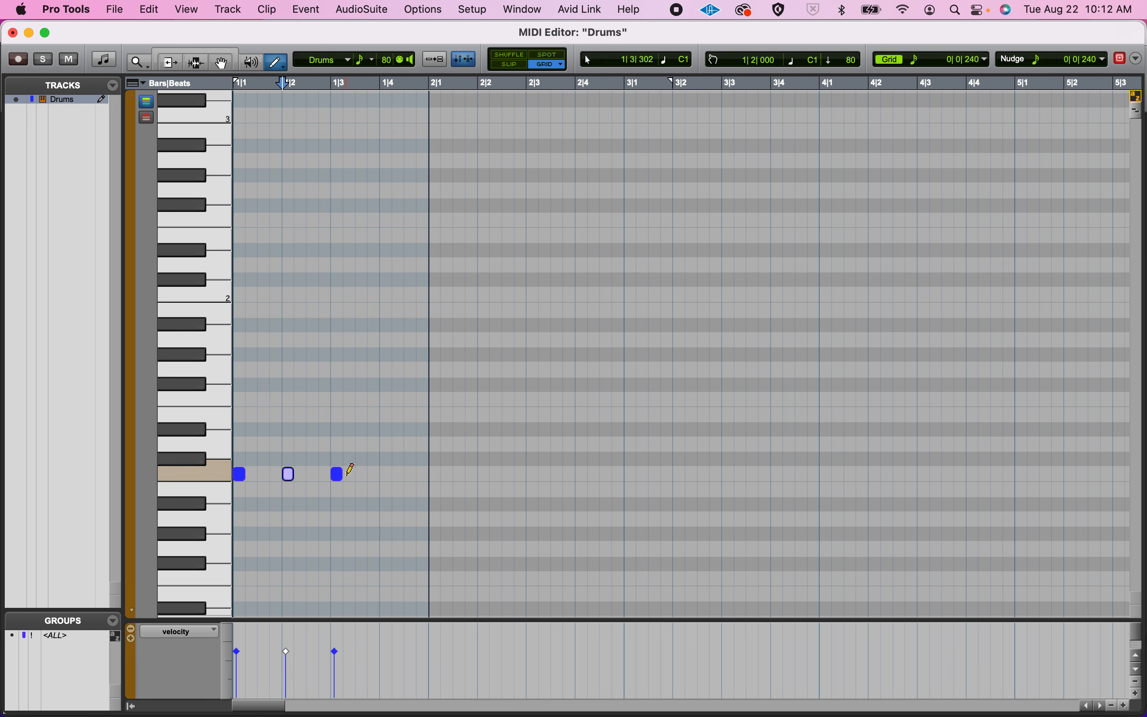
pyautogui.click(382, 473)
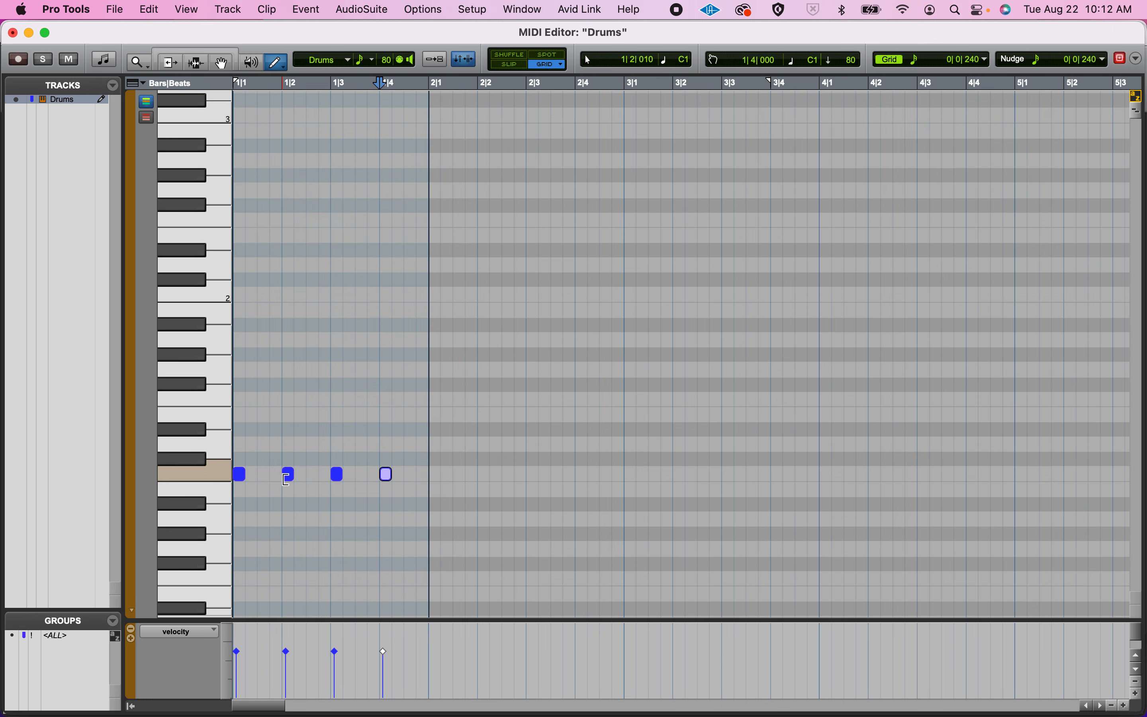
pyautogui.keyDown('alt'); pyautogui.click(287, 475); pyautogui.keyUp('alt')
pyautogui.keyDown('alt'); pyautogui.click(387, 480); pyautogui.keyUp('alt')
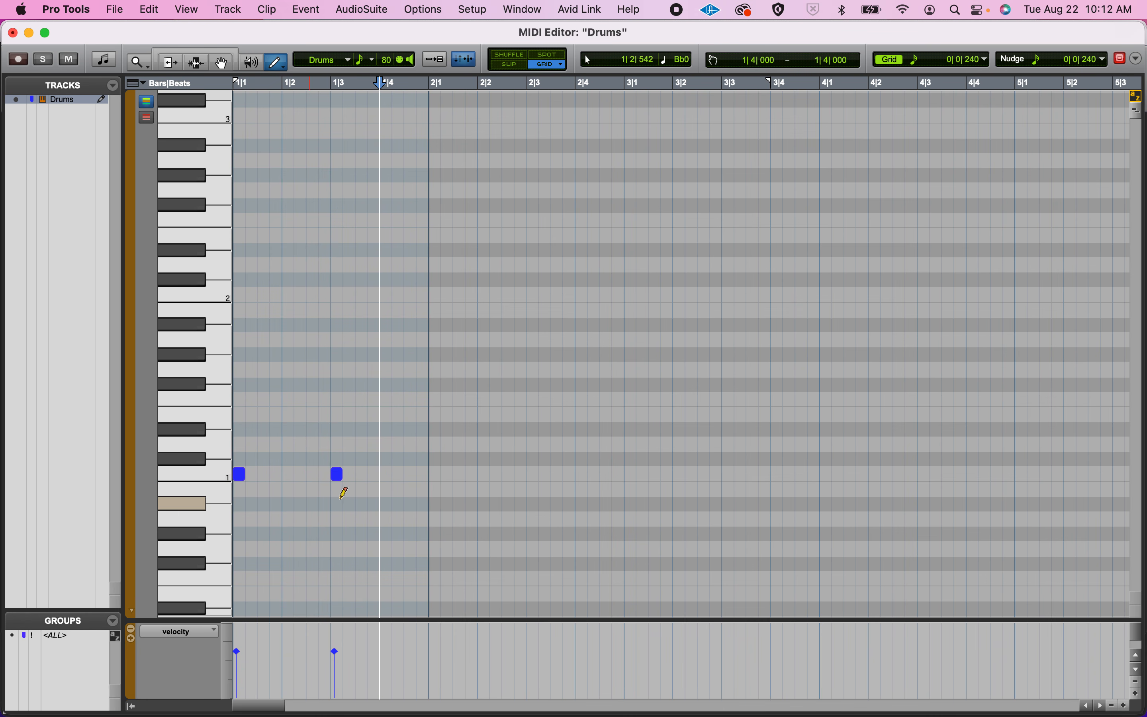
# Draw snare notes on D1 at beats 2 and 4 of bar 1.
pyautogui.click(243, 480)
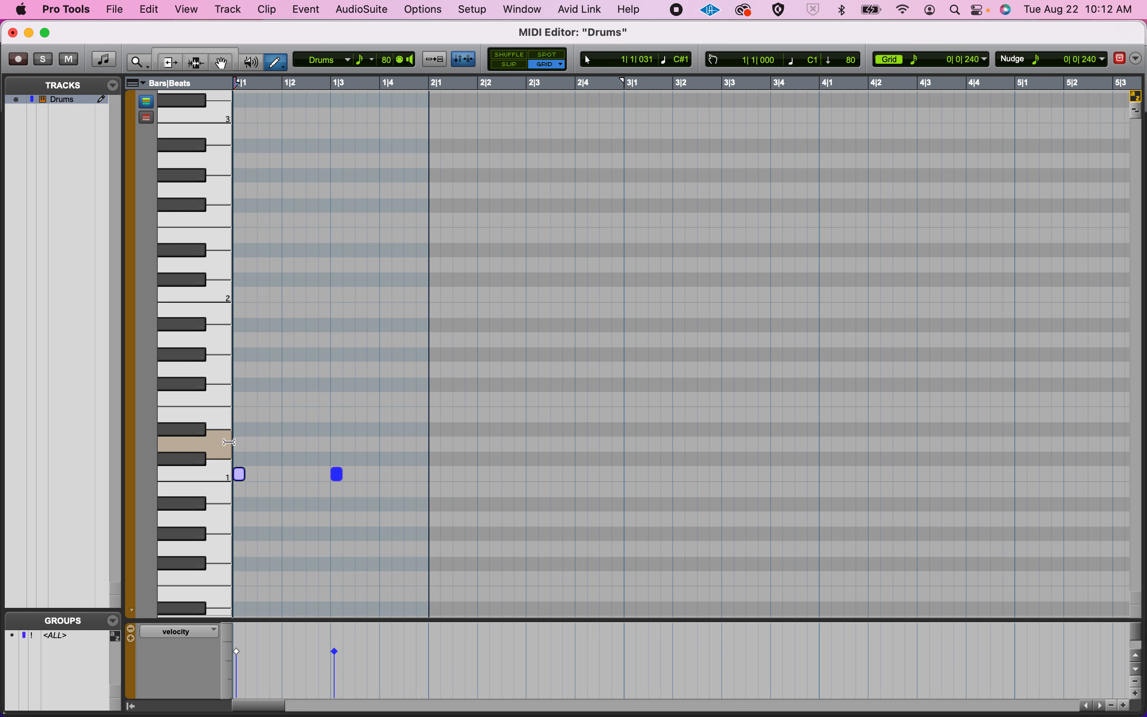
pyautogui.click(288, 444)
pyautogui.click(386, 444)
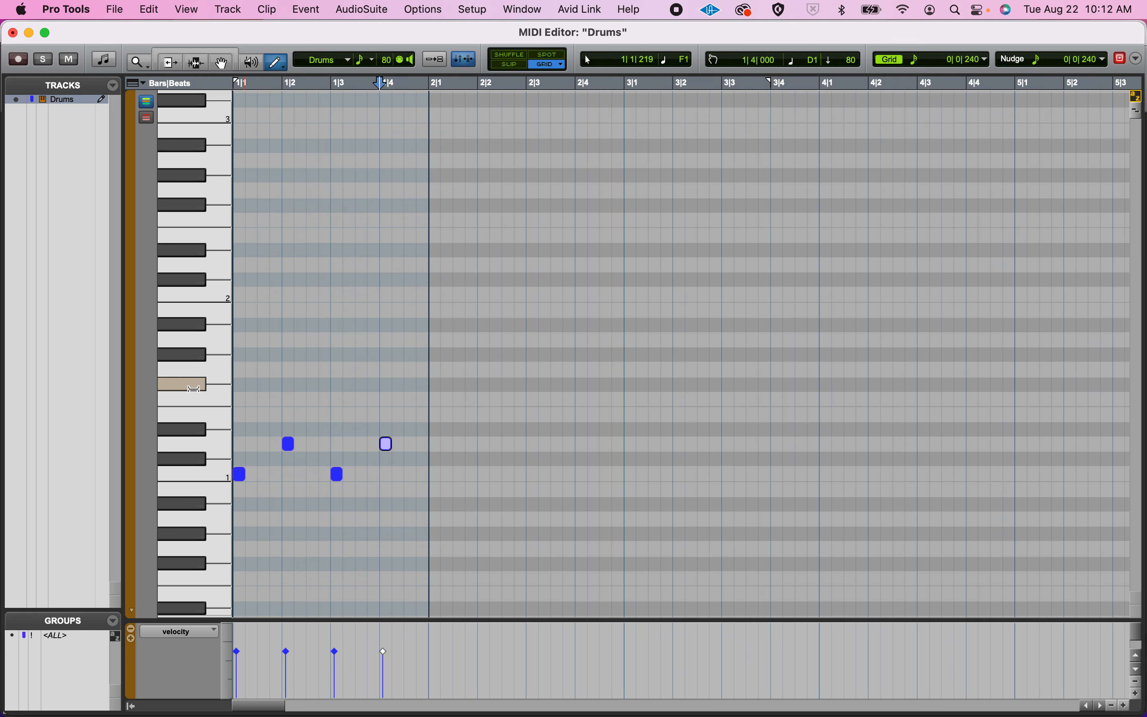
# Draw closed hi-hat notes on G#1 at all four beats of bar 1 and play the pattern.
pyautogui.click(197, 354)
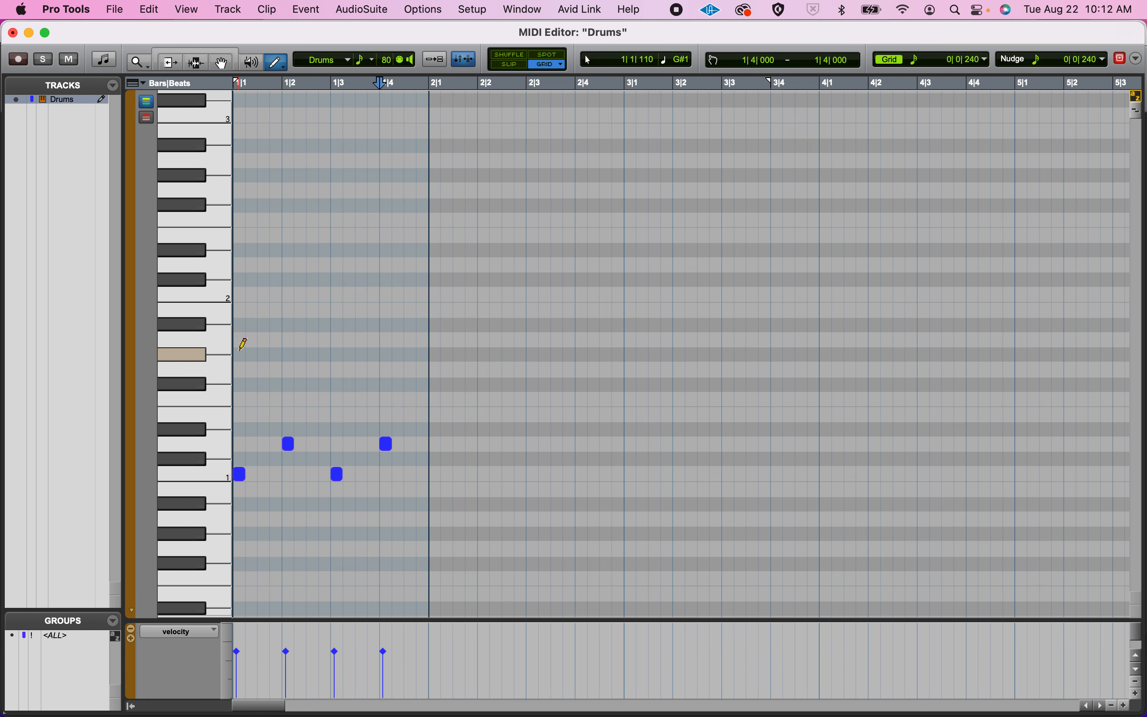
pyautogui.click(240, 354)
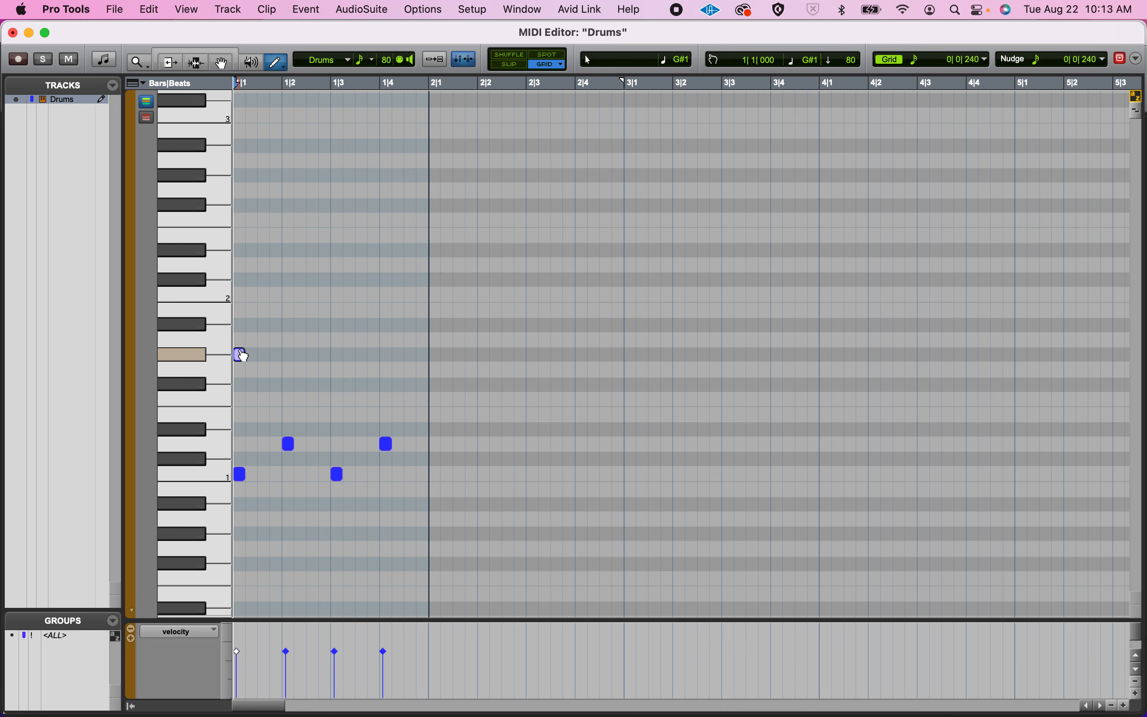
pyautogui.click(288, 354)
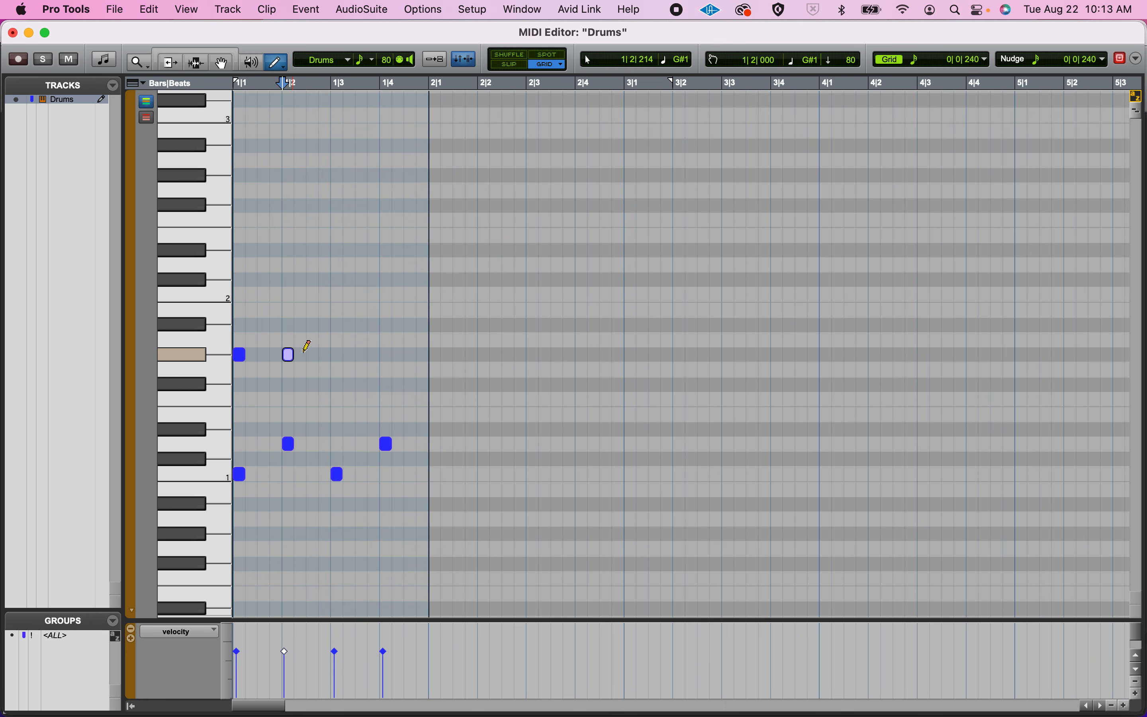
pyautogui.click(337, 354)
pyautogui.click(385, 354)
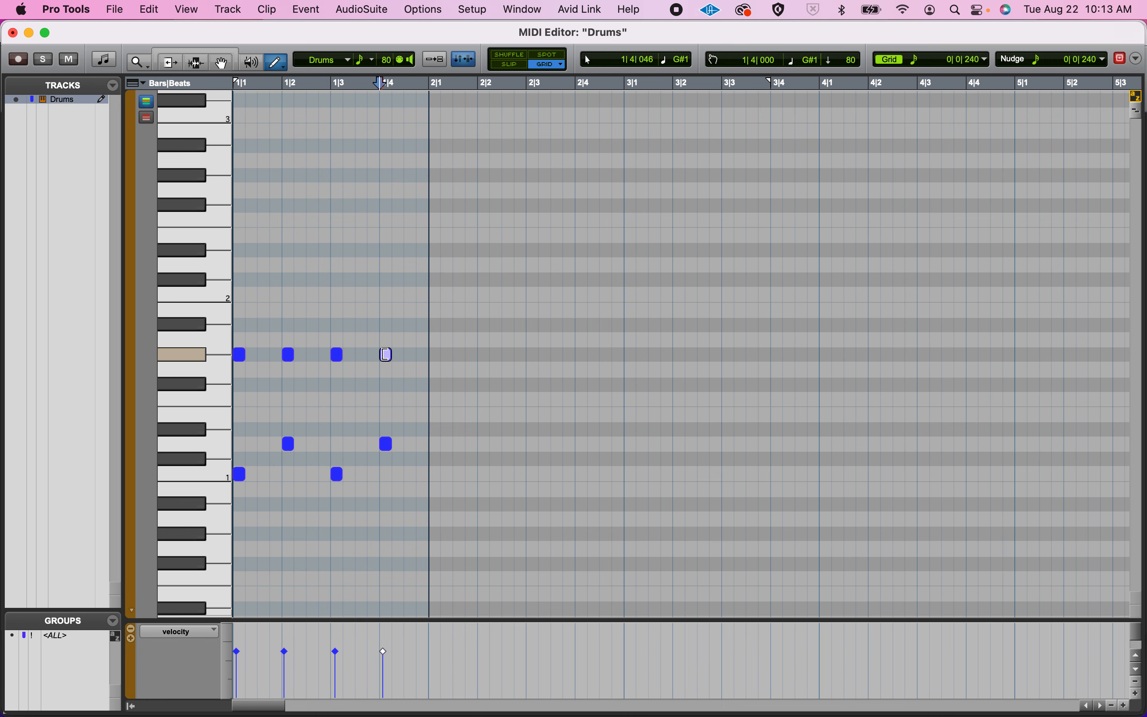
pyautogui.press('space')
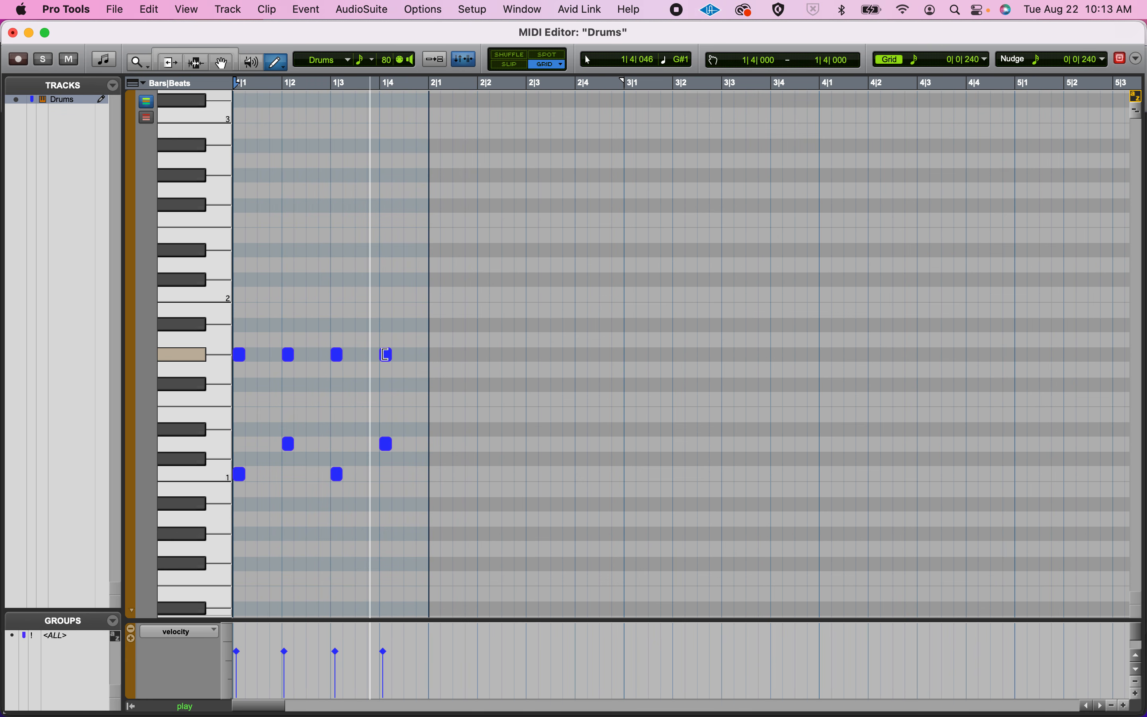
# Stop playback and draw kicks on C1 at beats 1 and 3 and snares on D1 at beats 2 and 4 of bar 2.
pyautogui.press('space')
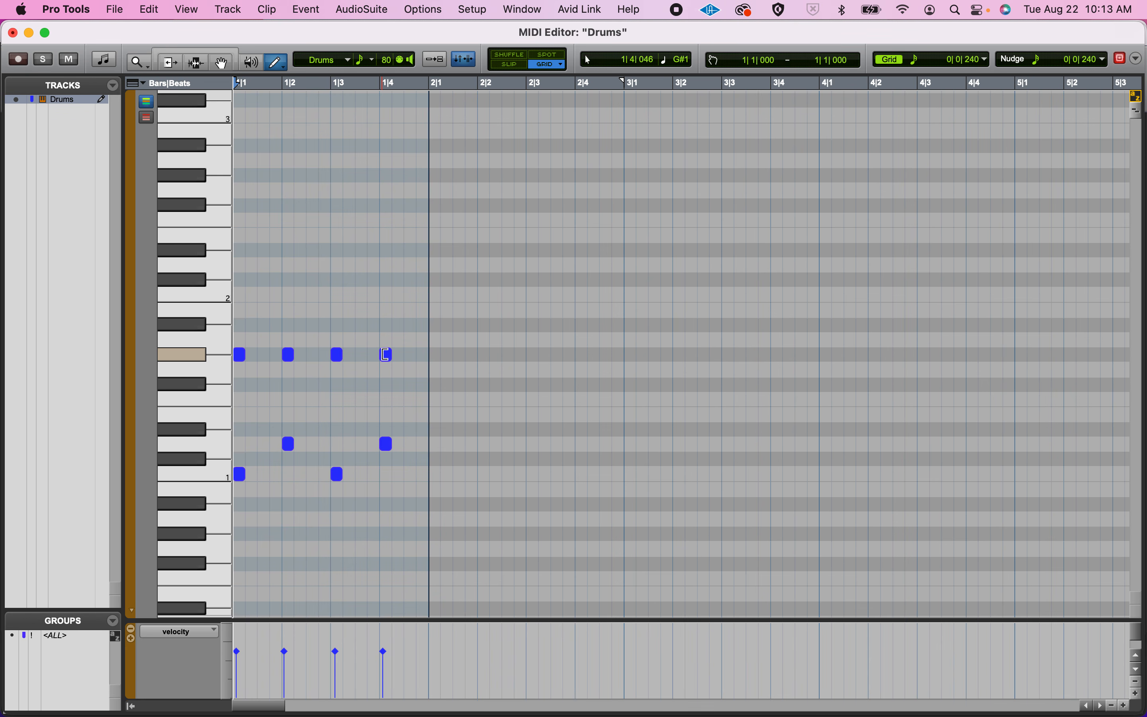
pyautogui.click(436, 475)
pyautogui.click(484, 444)
pyautogui.click(533, 475)
pyautogui.click(582, 444)
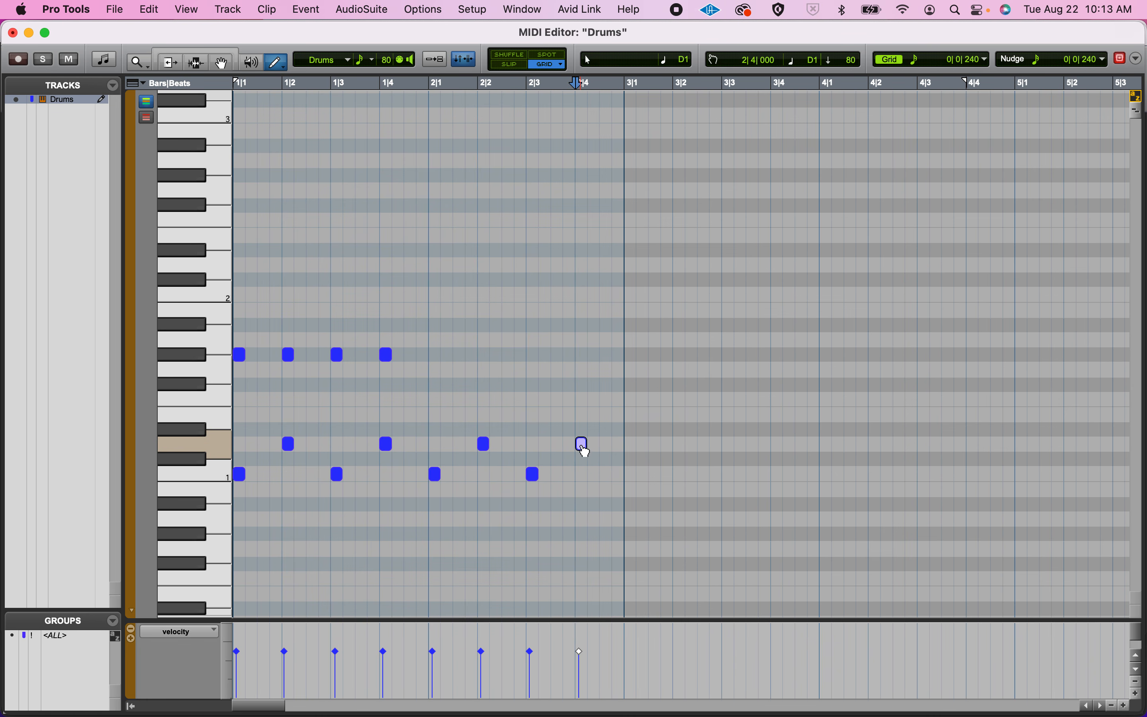
# Draw eighth-note closed hi-hats on G#1 across all of bar 2.
pyautogui.click(435, 355)
pyautogui.click(459, 355)
pyautogui.click(484, 355)
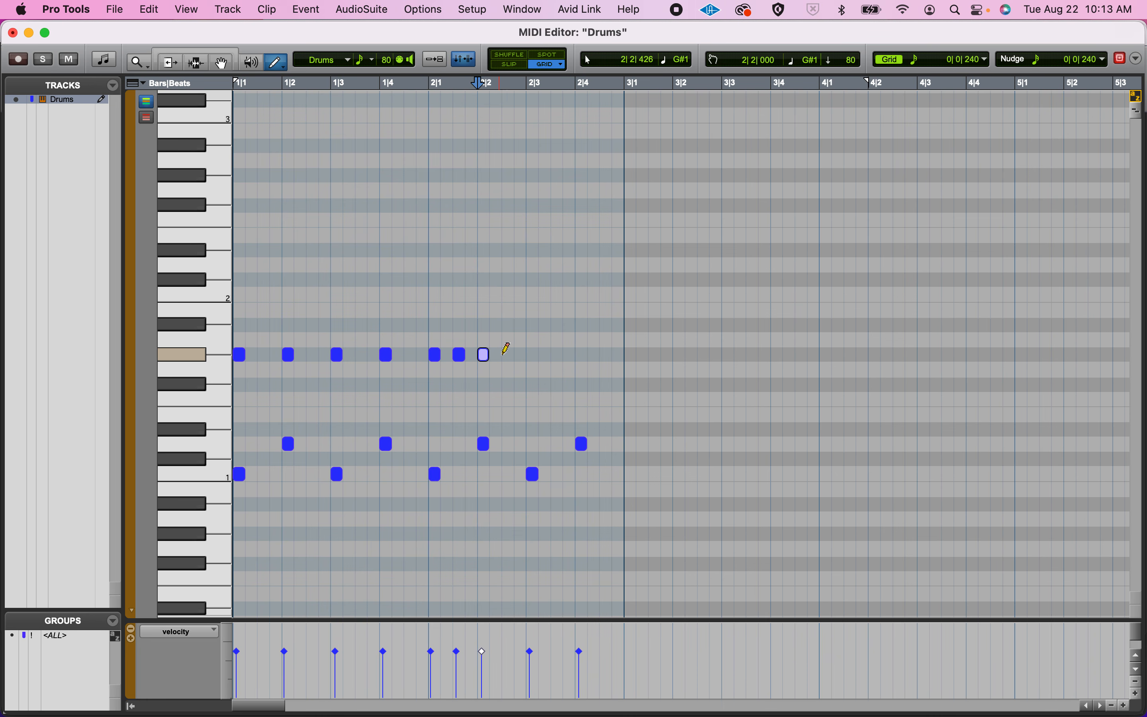
pyautogui.click(509, 355)
pyautogui.click(534, 354)
pyautogui.click(558, 354)
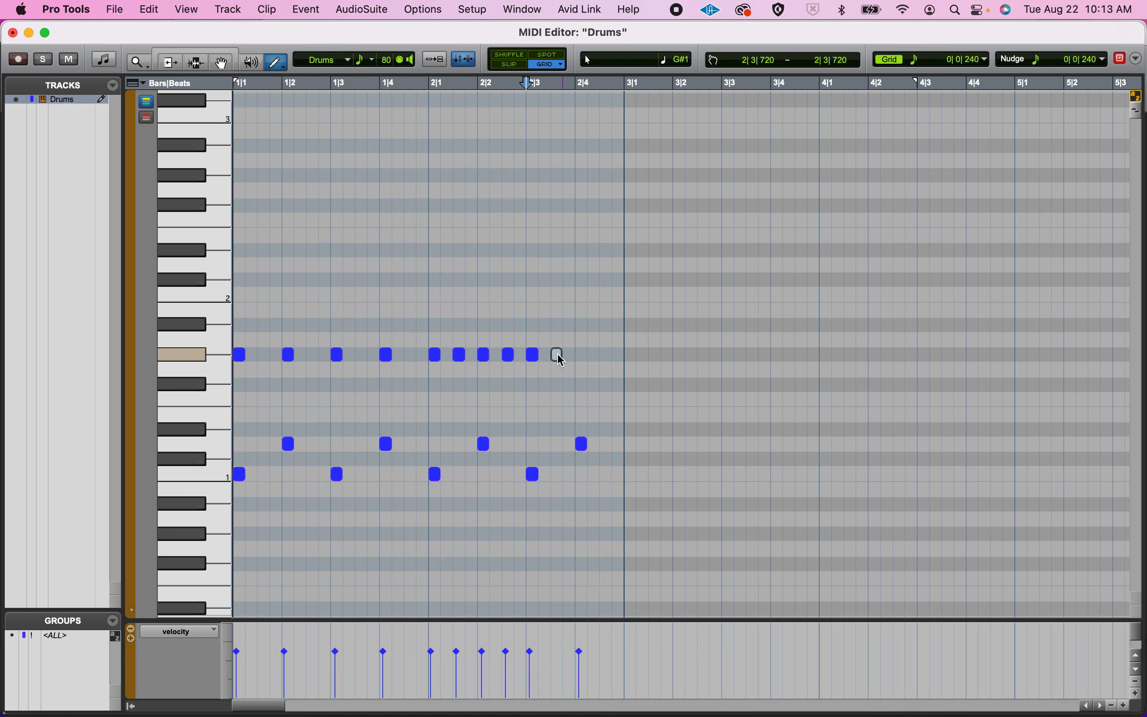
pyautogui.click(583, 354)
pyautogui.click(607, 355)
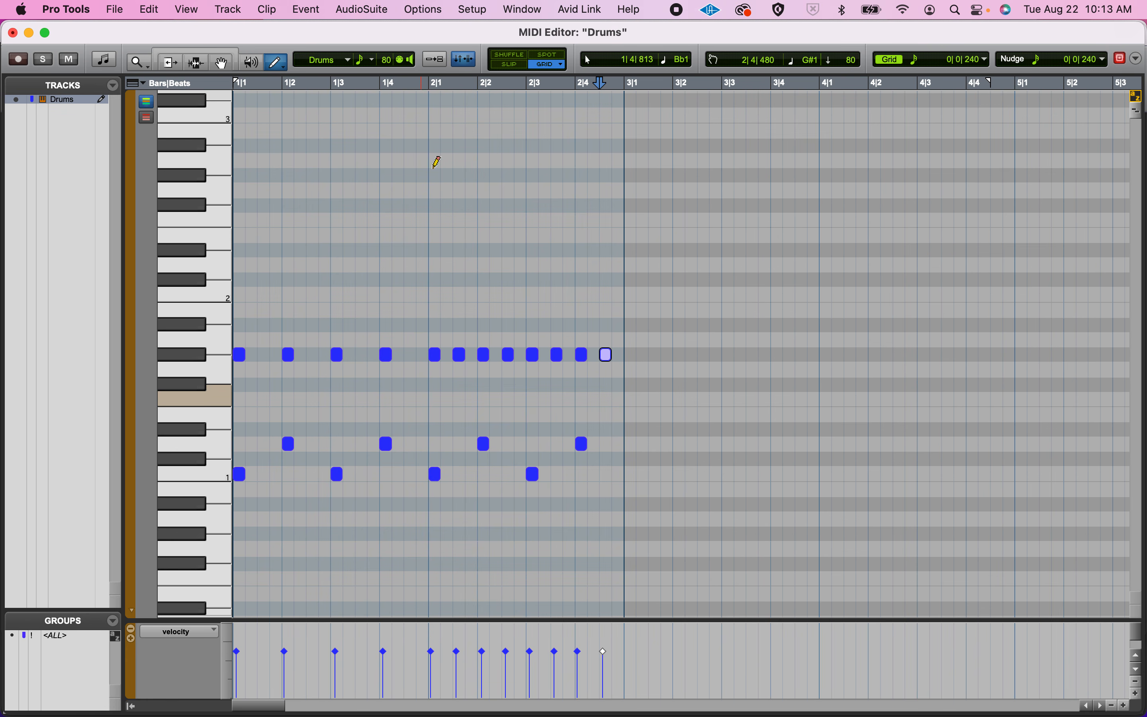
# Play the beat from bar 2, and play both bars from the start of the session.
pyautogui.click(431, 84)
pyautogui.press('space')
pyautogui.press('space')
pyautogui.press('Return')
pyautogui.press('space')
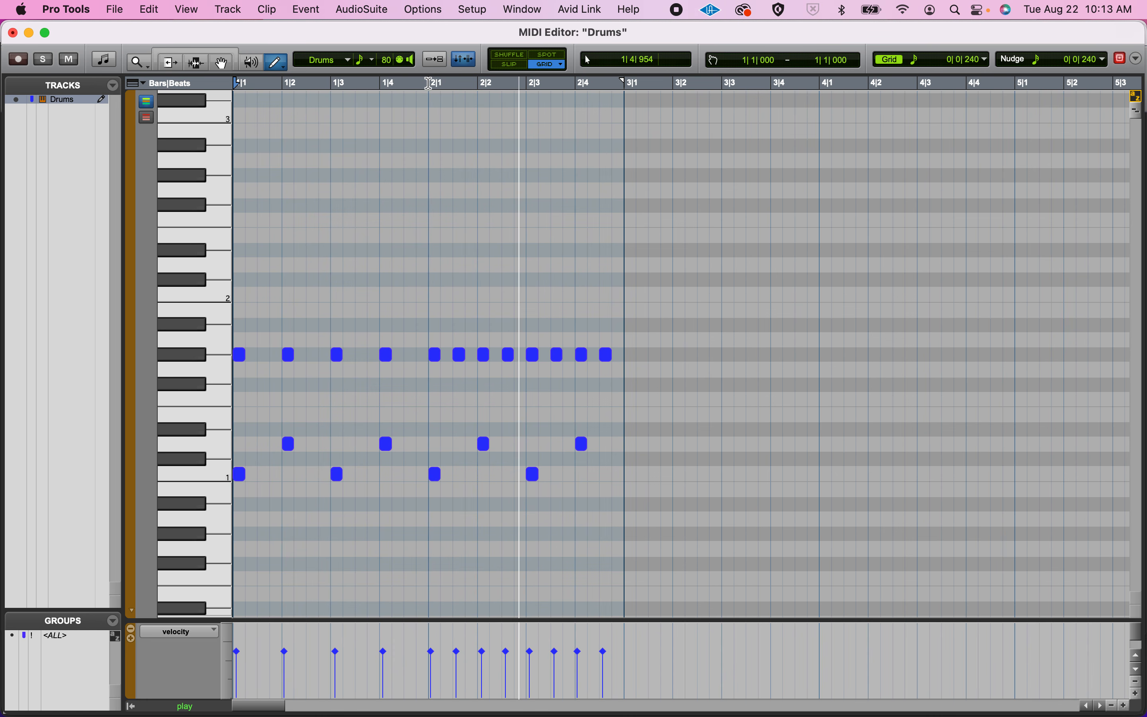
pyautogui.press('space')
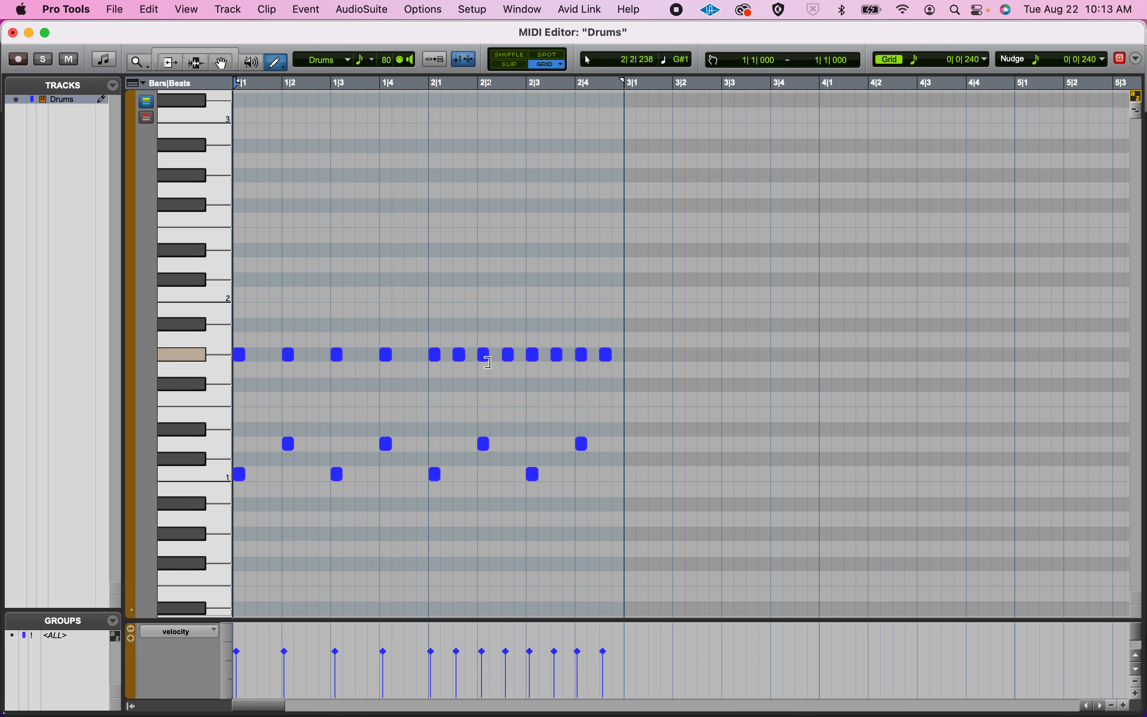
# Draw kicks on C1 at beats 1 and 3 and snares on D1 at beats 2 and 4 of bar 3.
pyautogui.click(631, 474)
pyautogui.click(683, 445)
pyautogui.click(729, 474)
pyautogui.click(778, 445)
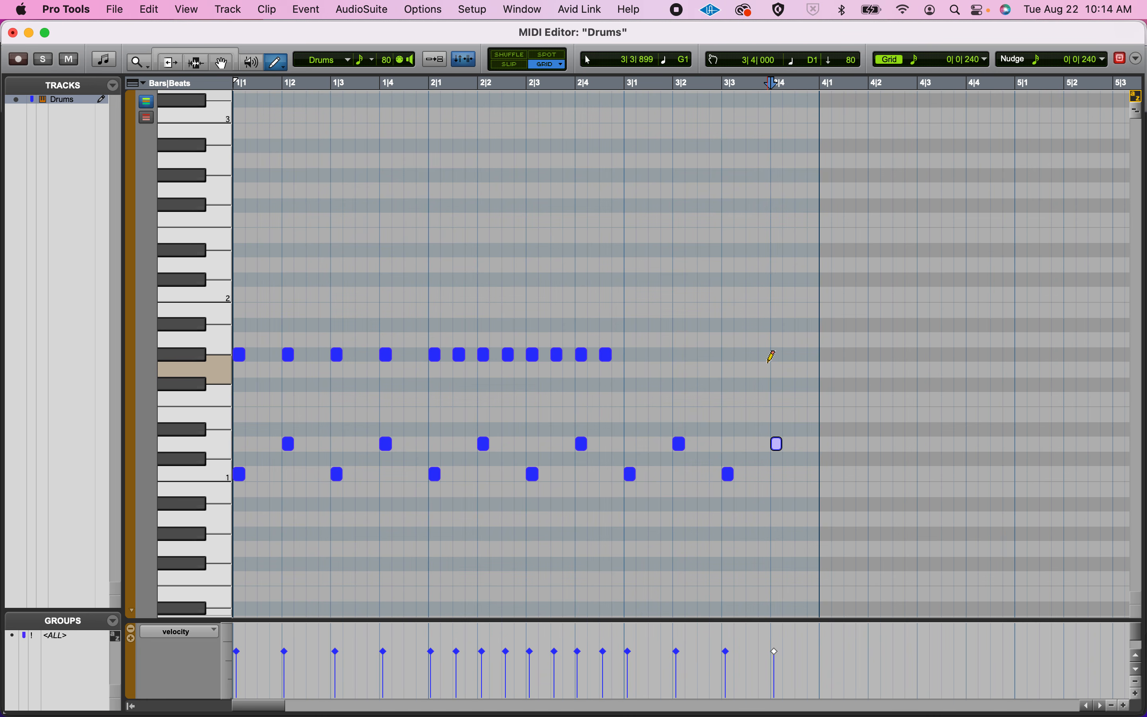
# Draw sixteenth-note closed hi-hats on G#1 across bar 3 with the Line pencil, and return the pencil to Free Hand.
pyautogui.click(279, 67)
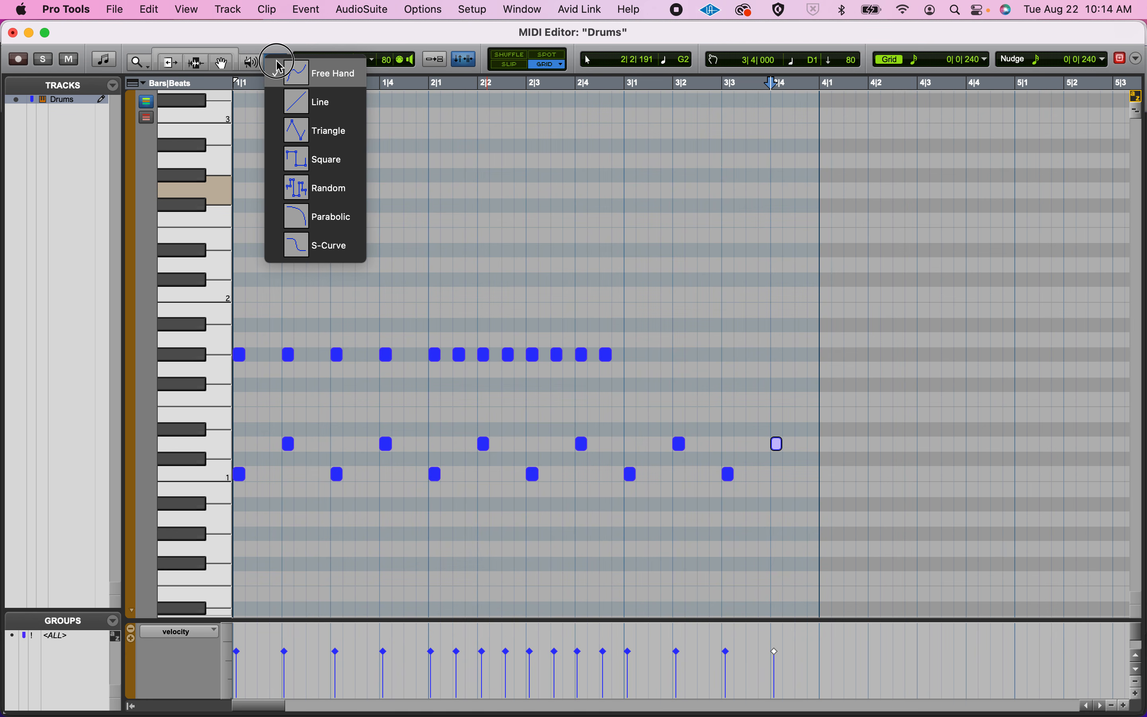
pyautogui.click(289, 100)
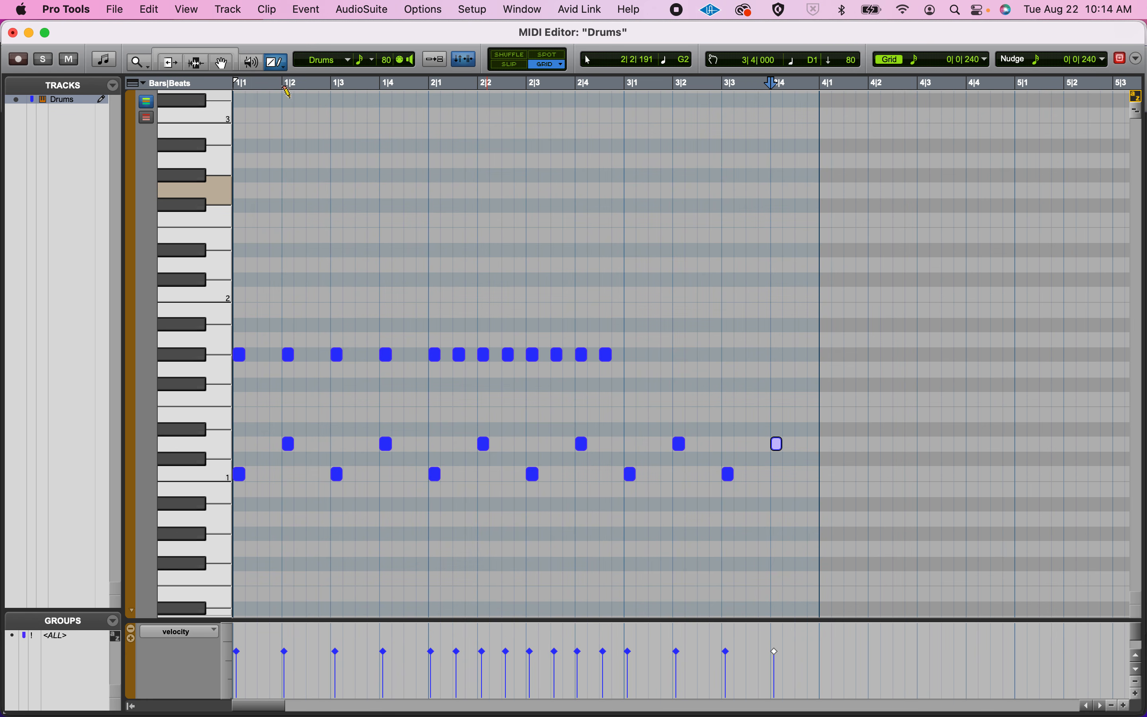
pyautogui.click(630, 353)
pyautogui.moveTo(630, 354); pyautogui.dragTo(823, 364)
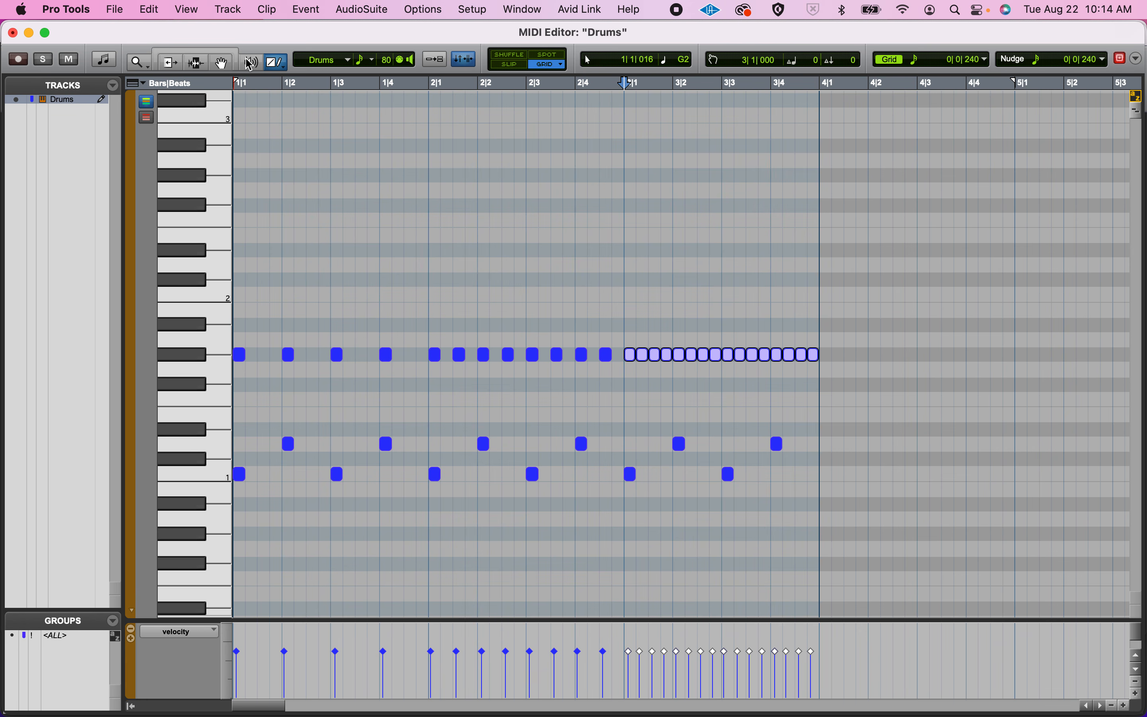
pyautogui.click(283, 64)
pyautogui.click(294, 71)
pyautogui.press('space')
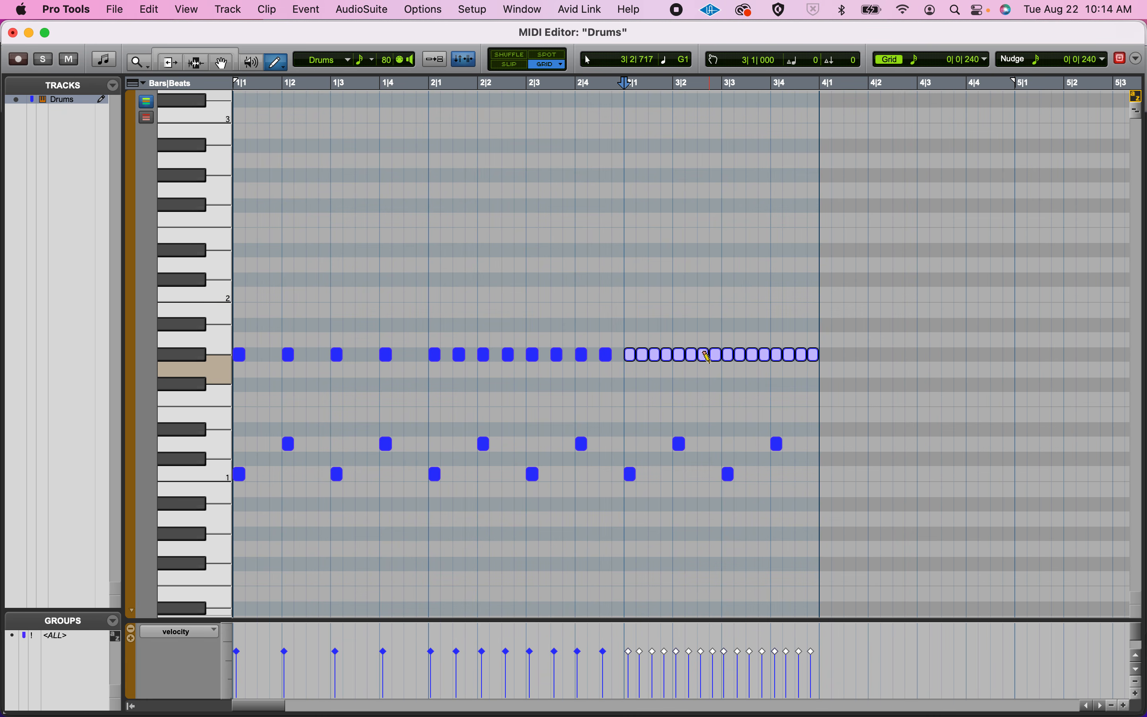
# Switch to the 4 Basic Drum Beats document in Chrome, examine the Not So Basic Drumbeat pattern and return to Pro Tools.
pyautogui.press('super+Tab')
pyautogui.press('super+Tab')
pyautogui.press('super+Tab')
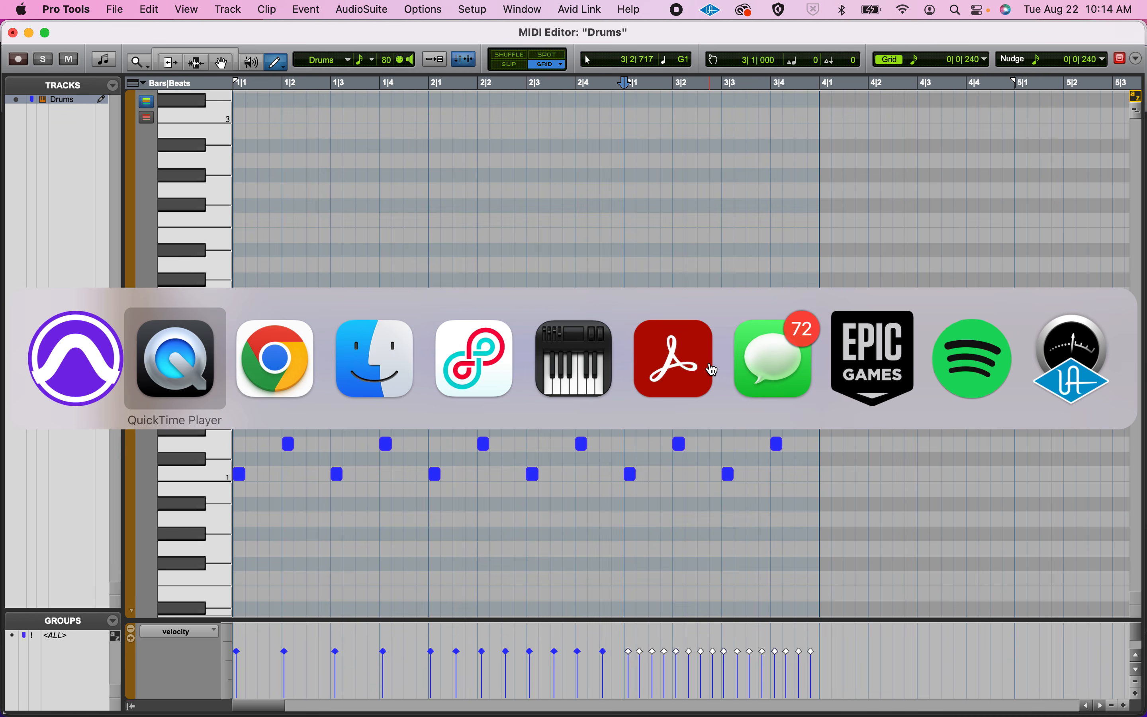
pyautogui.press('super+Tab')
pyautogui.scroll(-5, 656, 411)
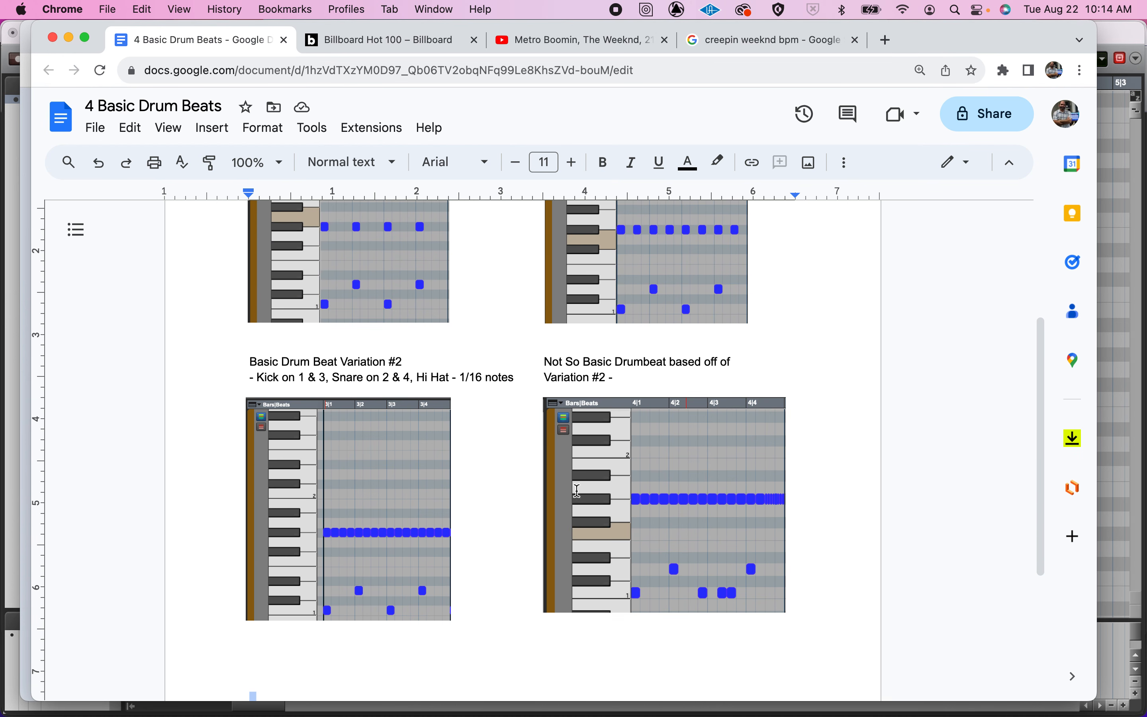
pyautogui.click(641, 486)
pyautogui.press('super+Tab')
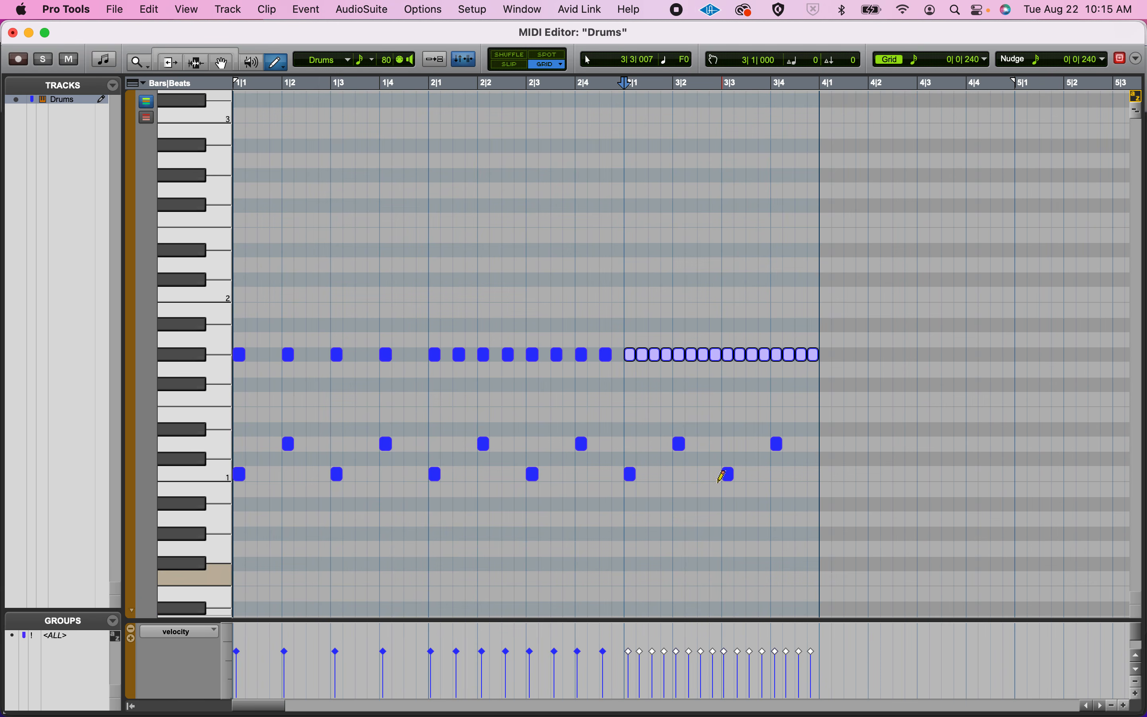
# Select the sixteenth-note hi-hats on G#1 in bar 3 with the Grabber and copy them into bar 4.
pyautogui.scroll(-3, 719, 401)
pyautogui.hscroll(1, 720, 400)
pyautogui.scroll(-2, 720, 401)
pyautogui.hscroll(3, 719, 401)
pyautogui.scroll(4, 720, 400)
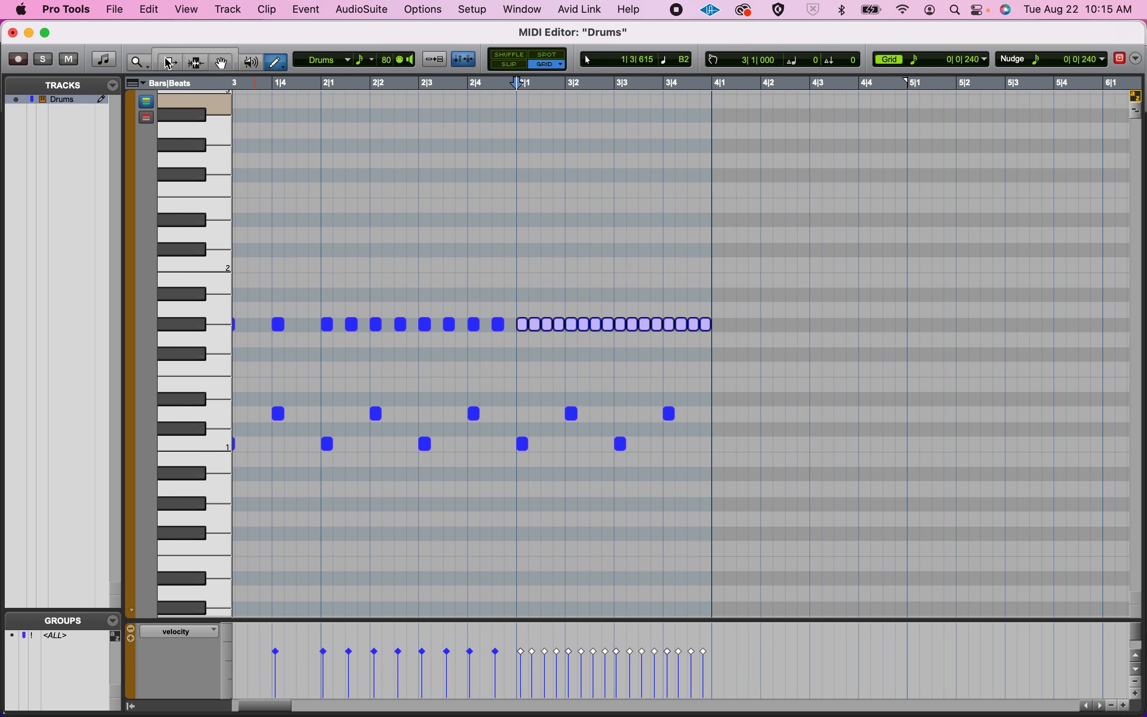
pyautogui.click(223, 62)
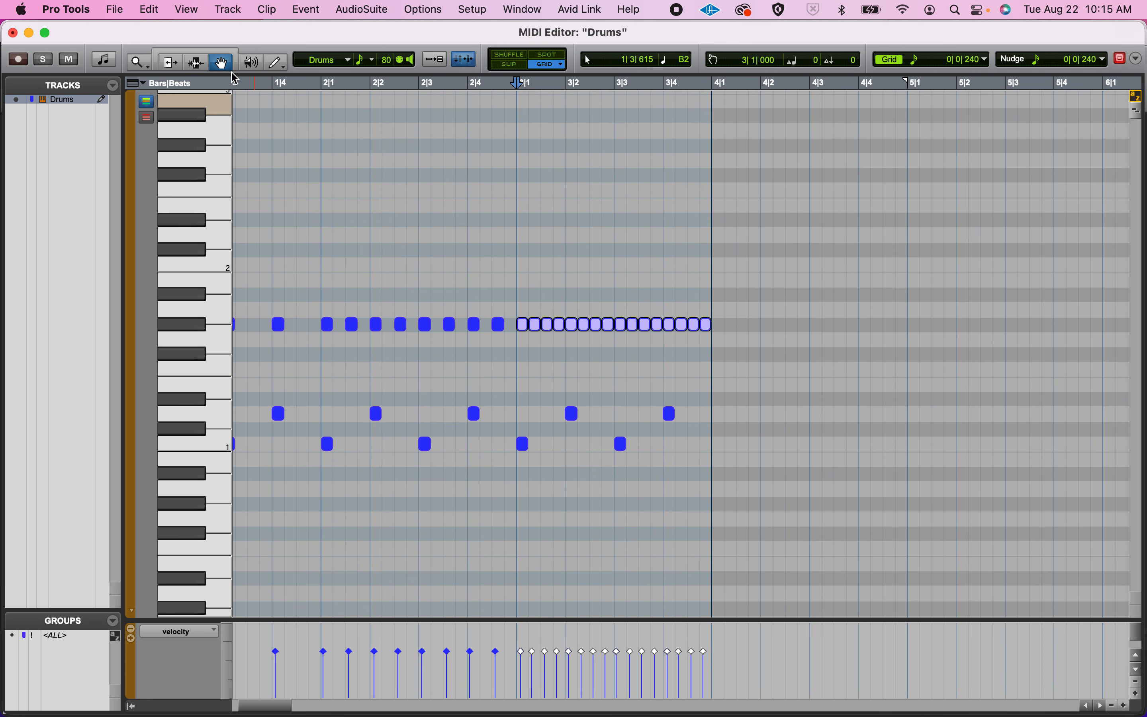
pyautogui.click(515, 289)
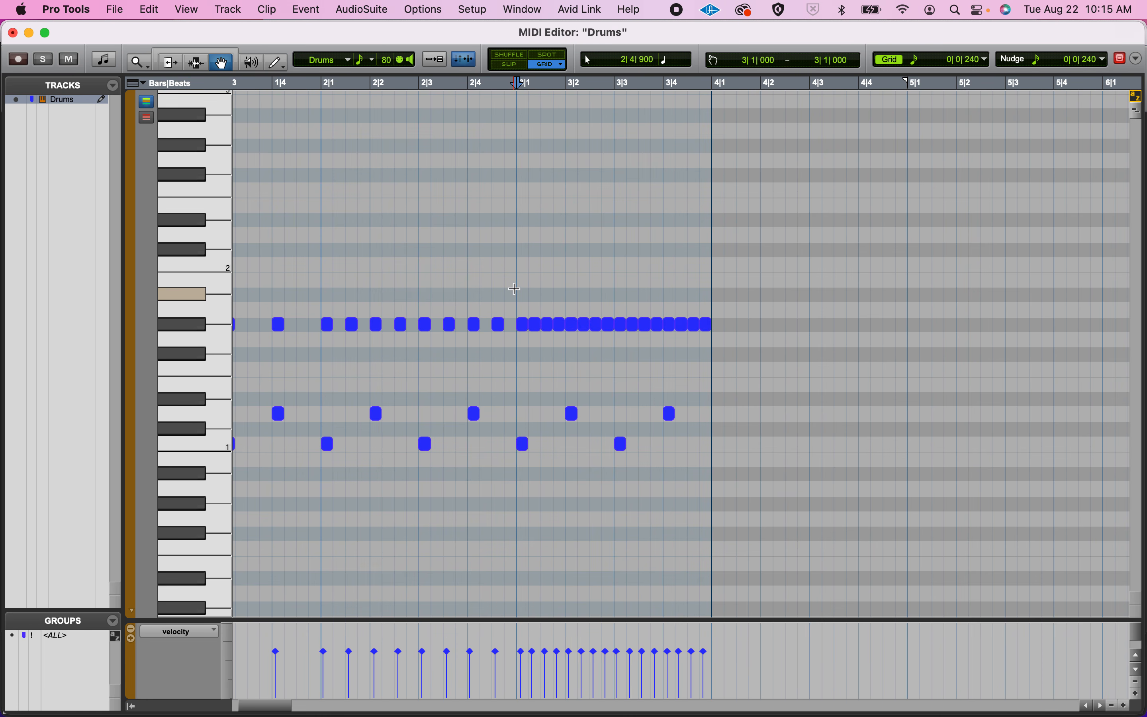
pyautogui.moveTo(516, 284); pyautogui.dragTo(716, 329)
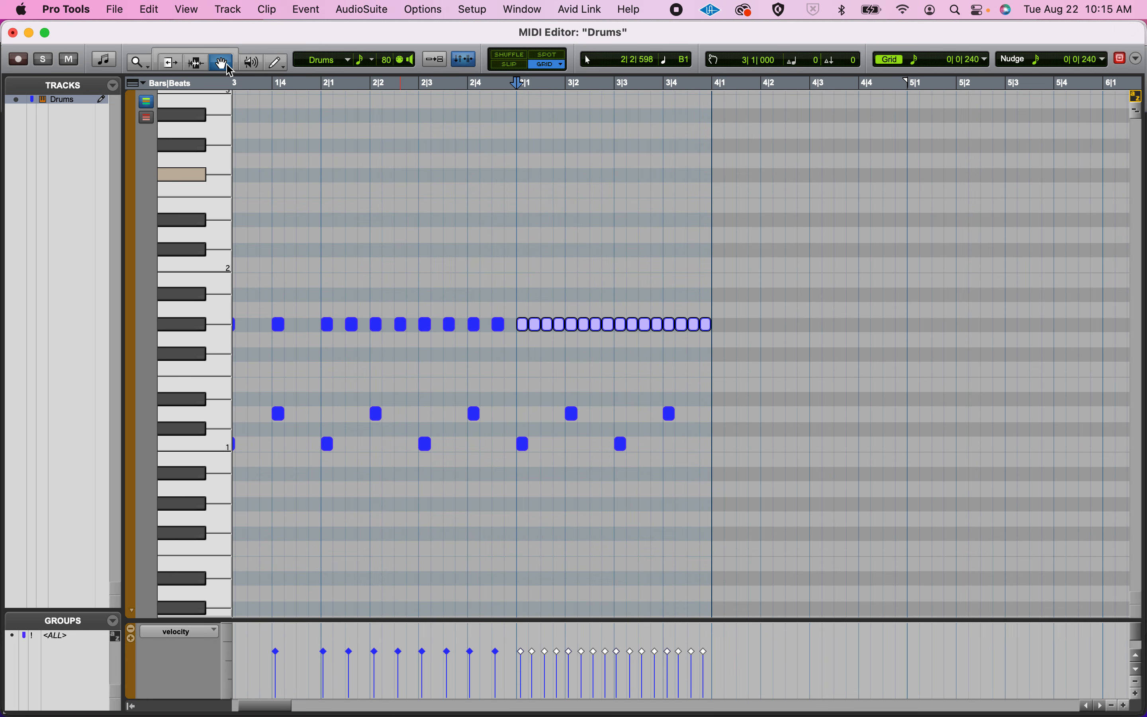
pyautogui.click(516, 300)
pyautogui.moveTo(516, 300); pyautogui.dragTo(709, 349)
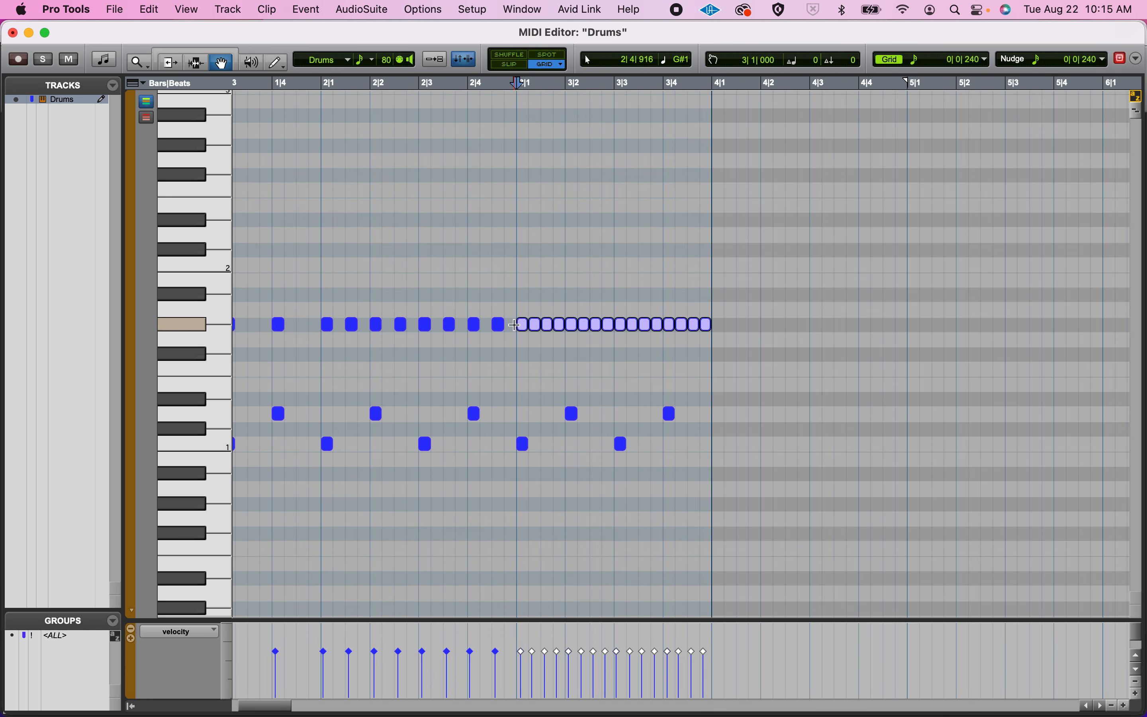
pyautogui.moveTo(525, 328); pyautogui.dragTo(718, 334)
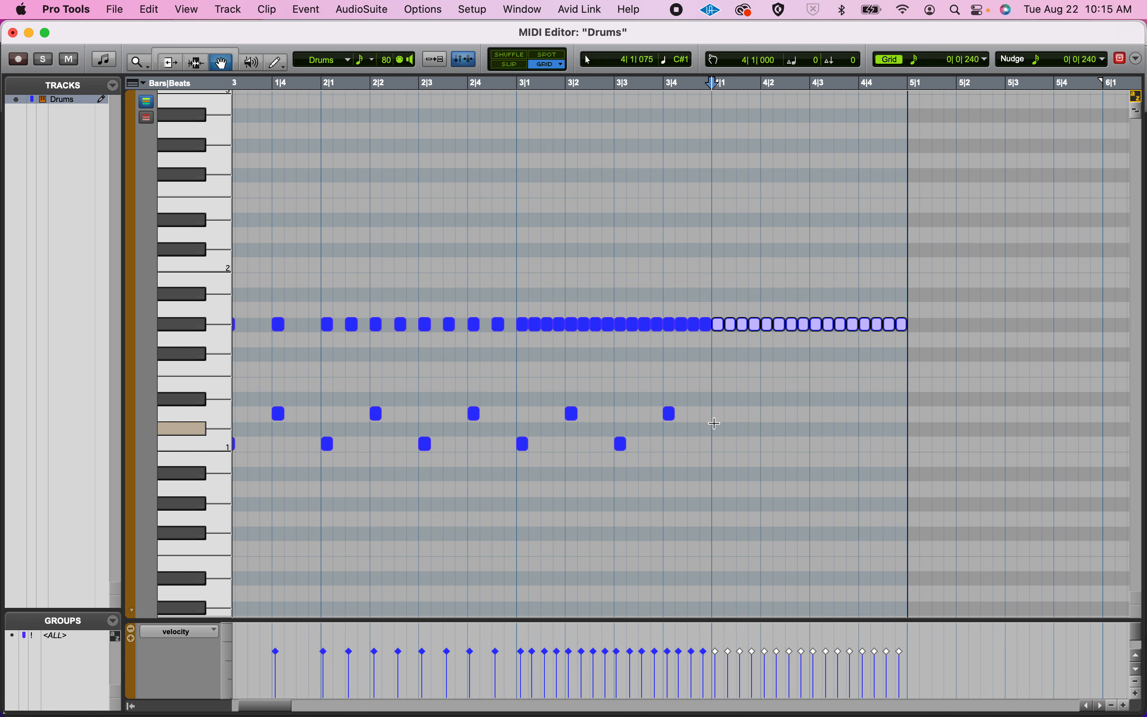
# Add snares on D1 at beats 2 and 4 and a kick on C1 at beat 1 of bar 4.
pyautogui.click(765, 415)
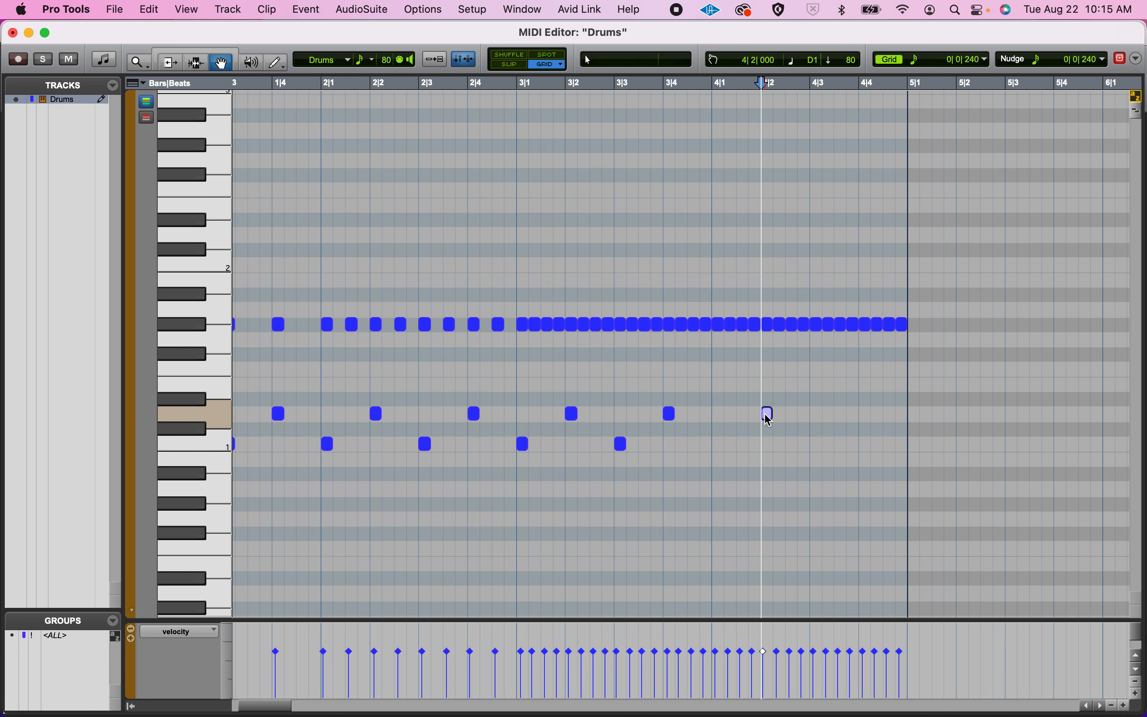
pyautogui.click(864, 416)
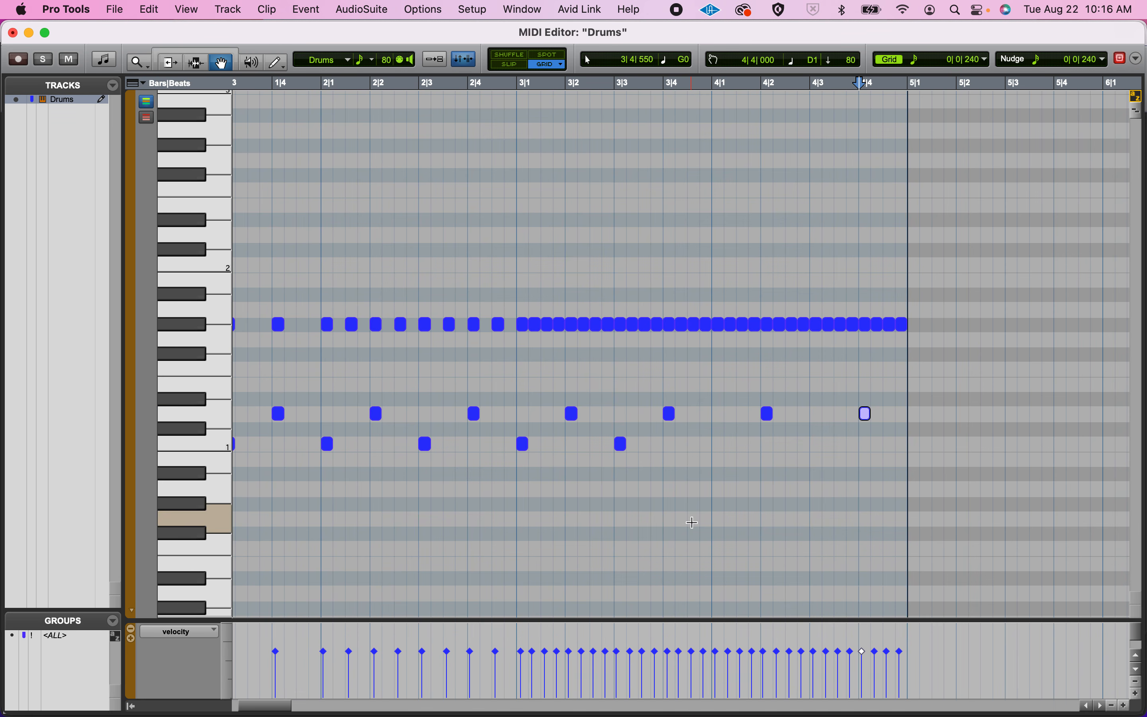
pyautogui.click(717, 445)
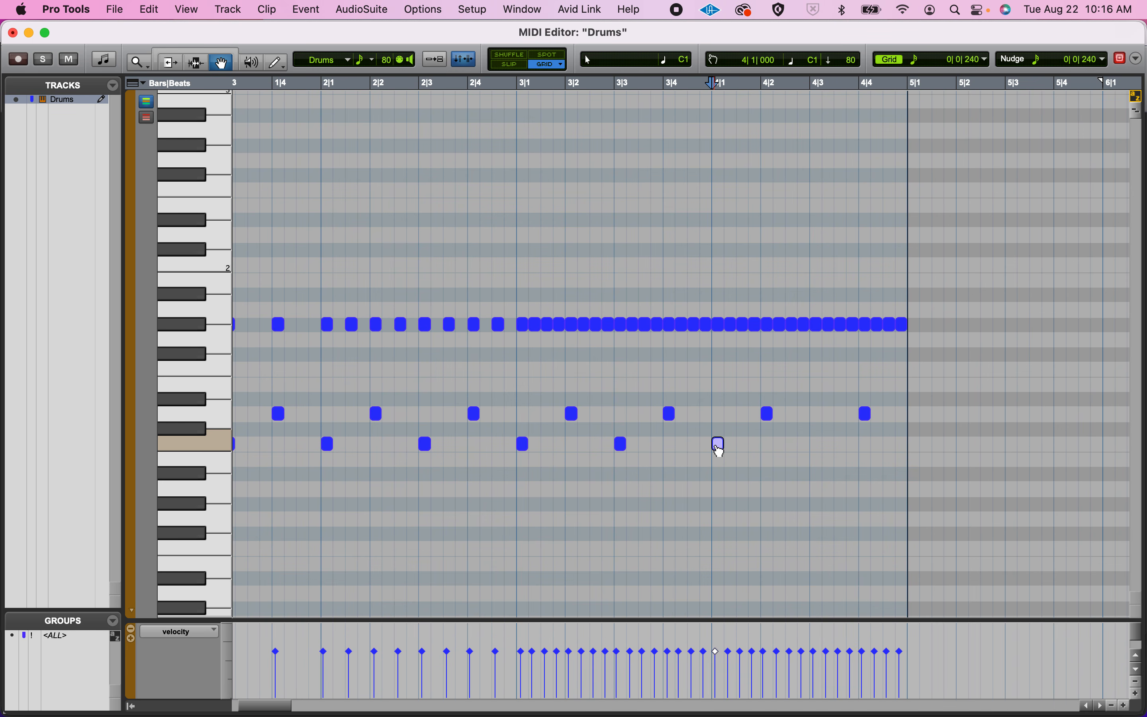
# Following the document's Not So Basic Drumbeat, add C1 kicks in bar 4 one sixteenth before beat 3 and one and two sixteenths after it.
pyautogui.press('super+Tab')
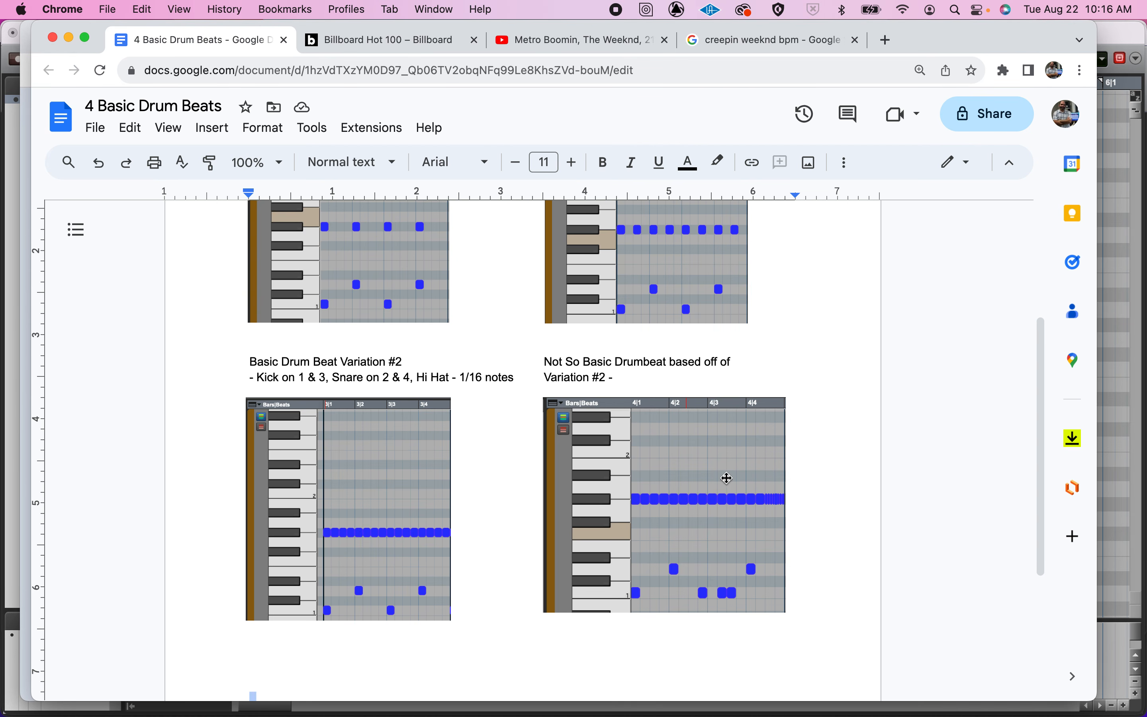
pyautogui.press('super+Tab')
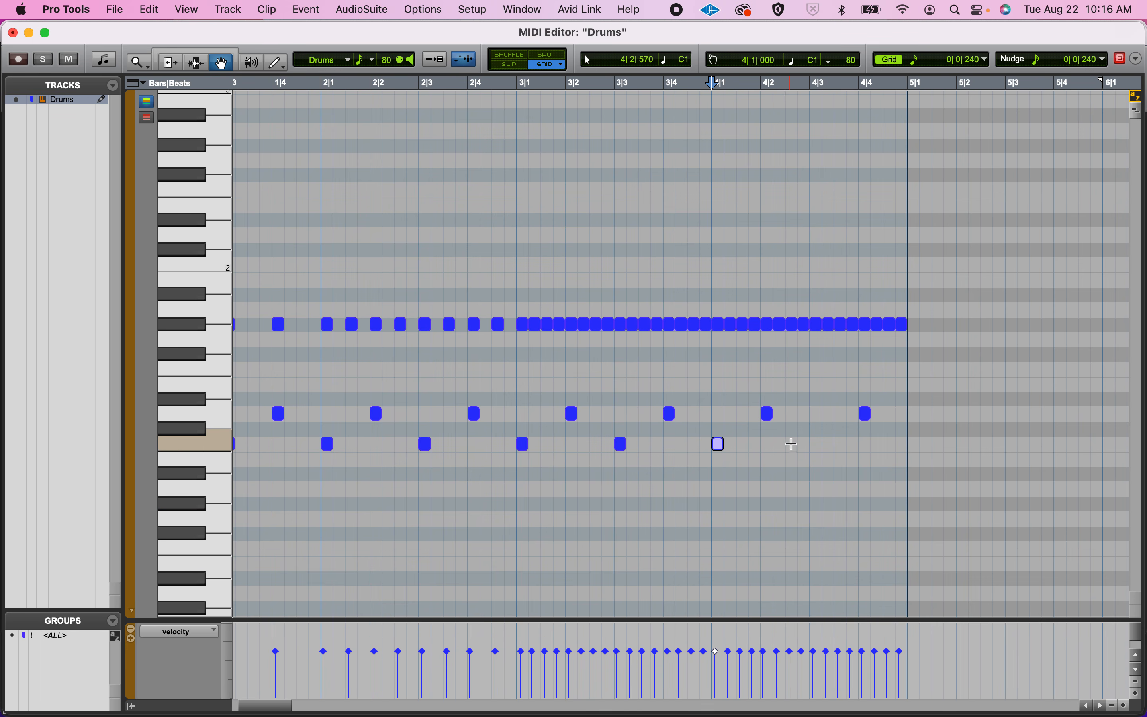
pyautogui.click(805, 445)
pyautogui.press('super+Tab')
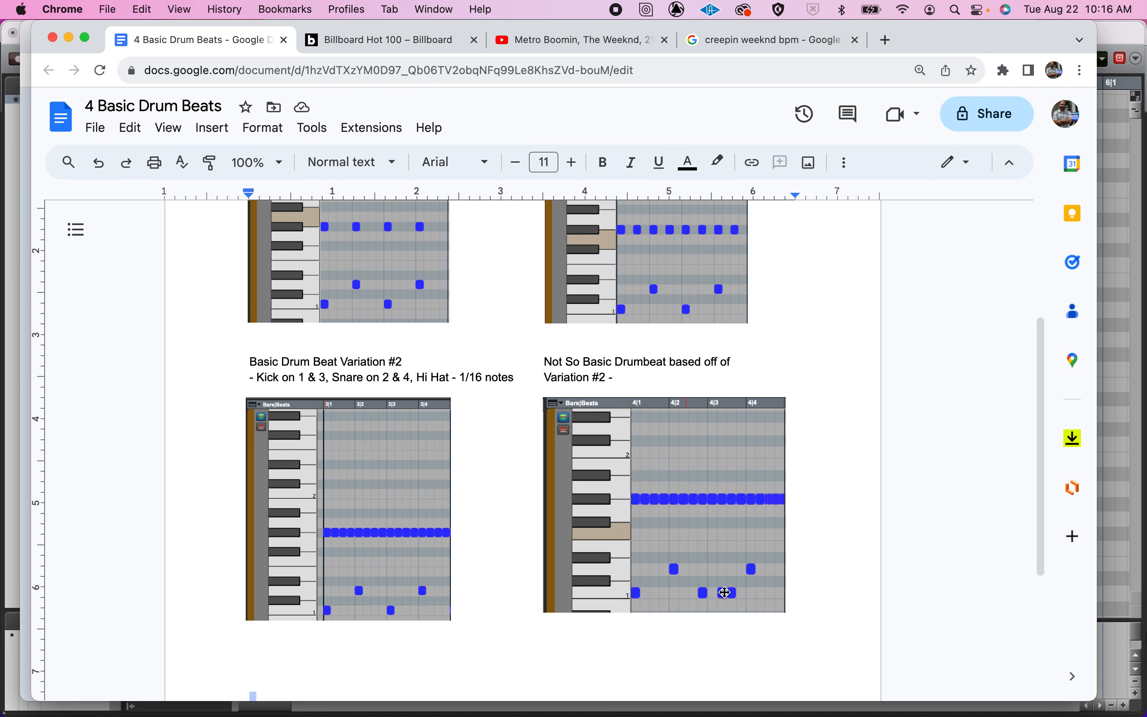
pyautogui.press('super+Tab')
pyautogui.click(829, 445)
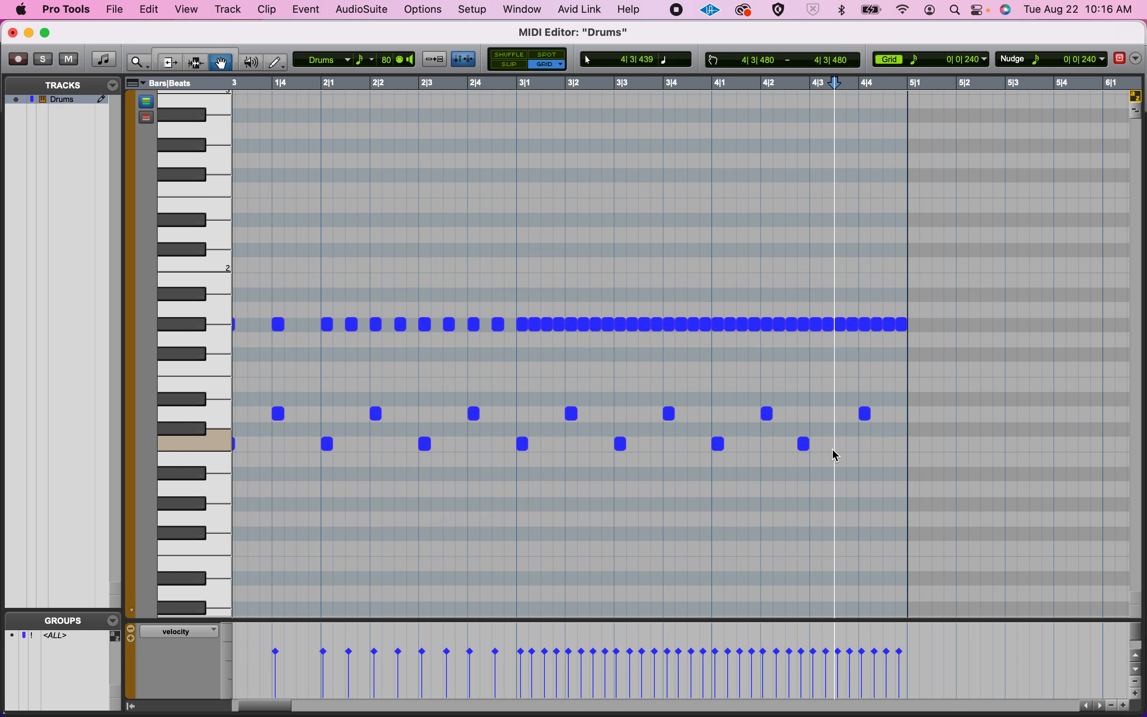
pyautogui.click(841, 445)
# Audition the two kicks after beat 3 of bar 4 and compare them with the document's Not So Basic Drumbeat pattern.
pyautogui.press('super+Tab')
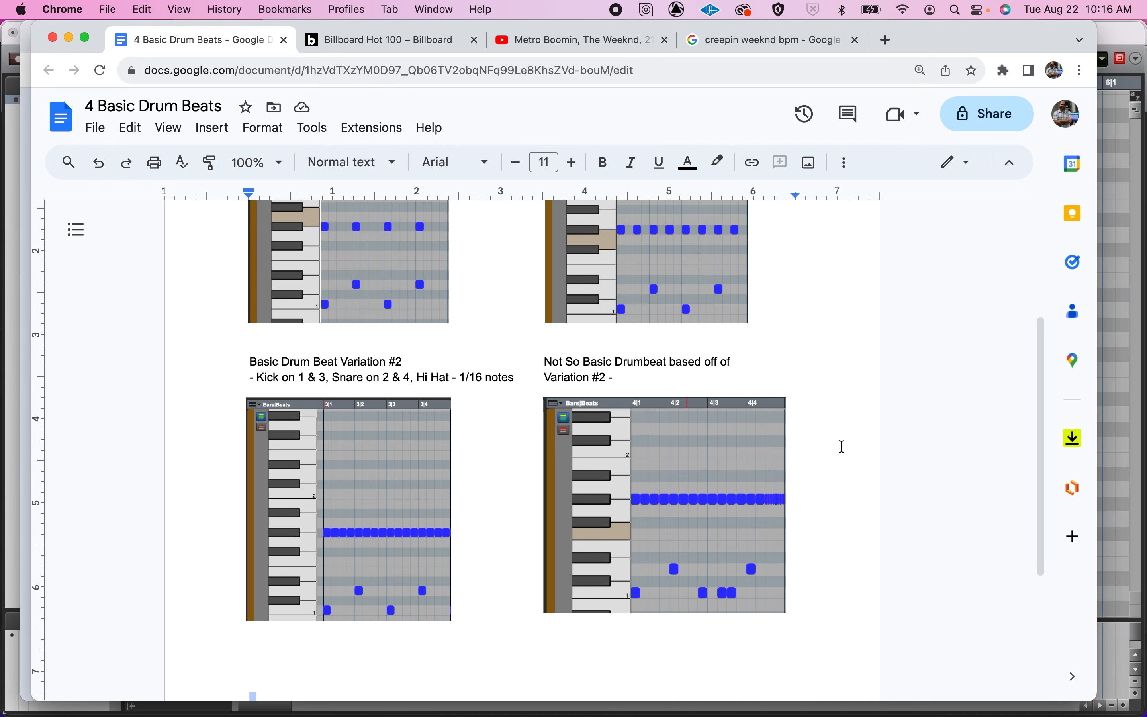
pyautogui.press('super+Tab')
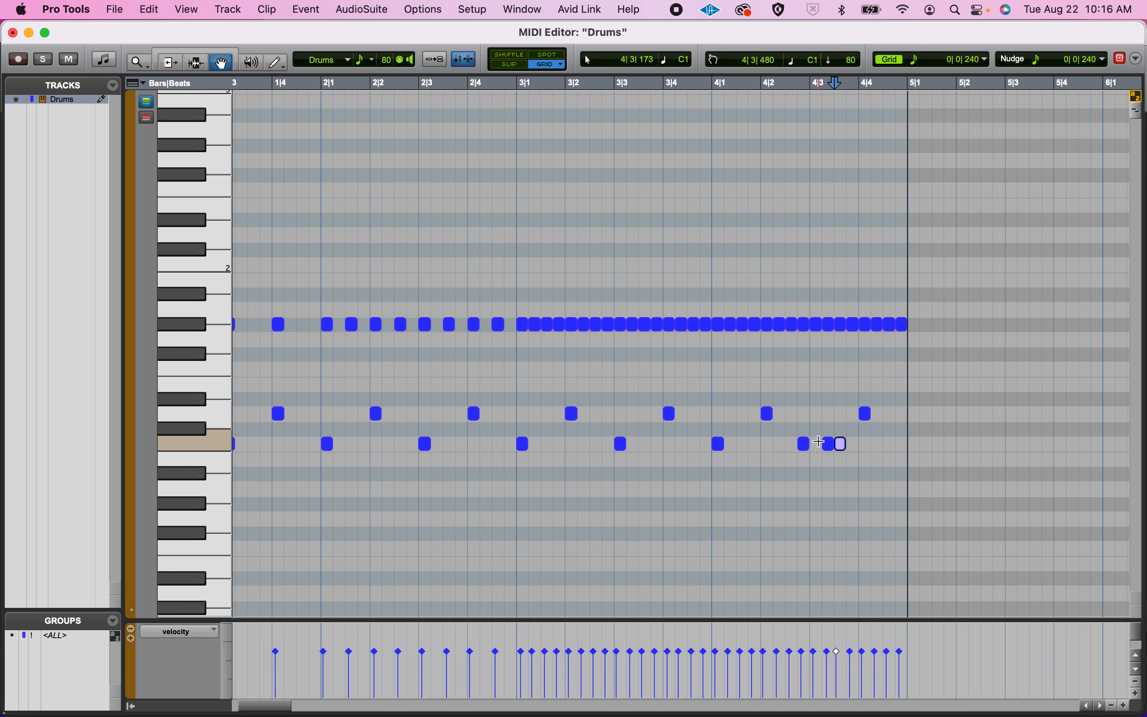
pyautogui.click(831, 446)
pyautogui.click(844, 448)
pyautogui.click(829, 444)
pyautogui.click(842, 444)
pyautogui.press('super+Tab')
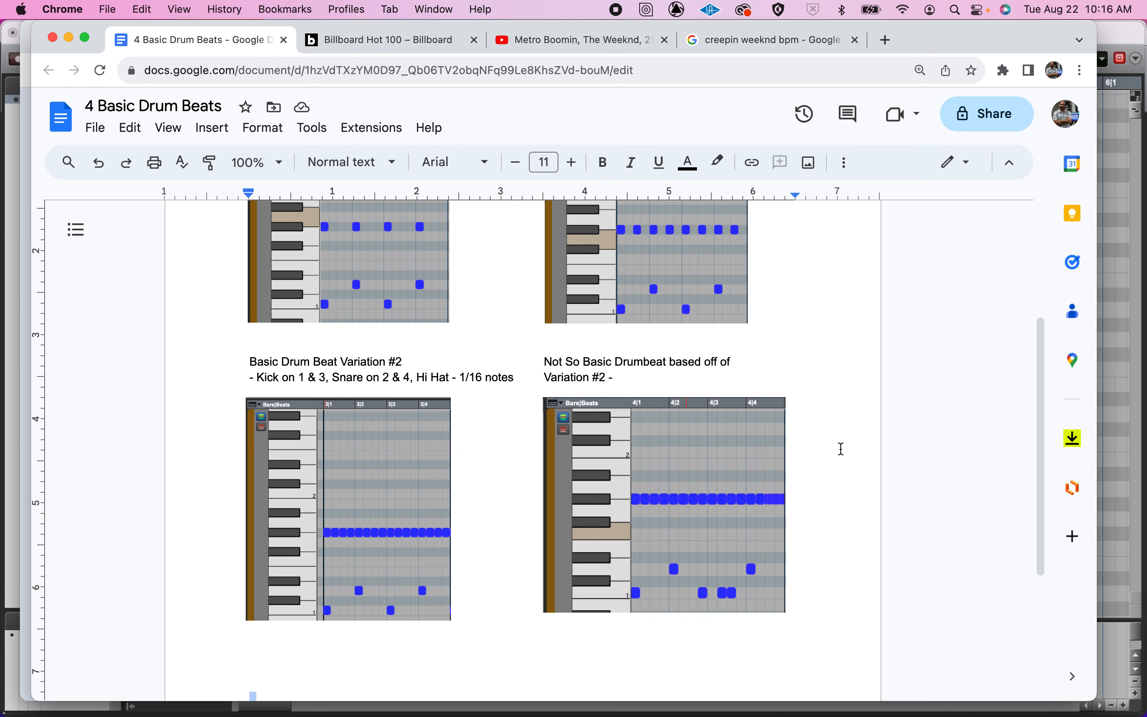
pyautogui.press('super+Tab')
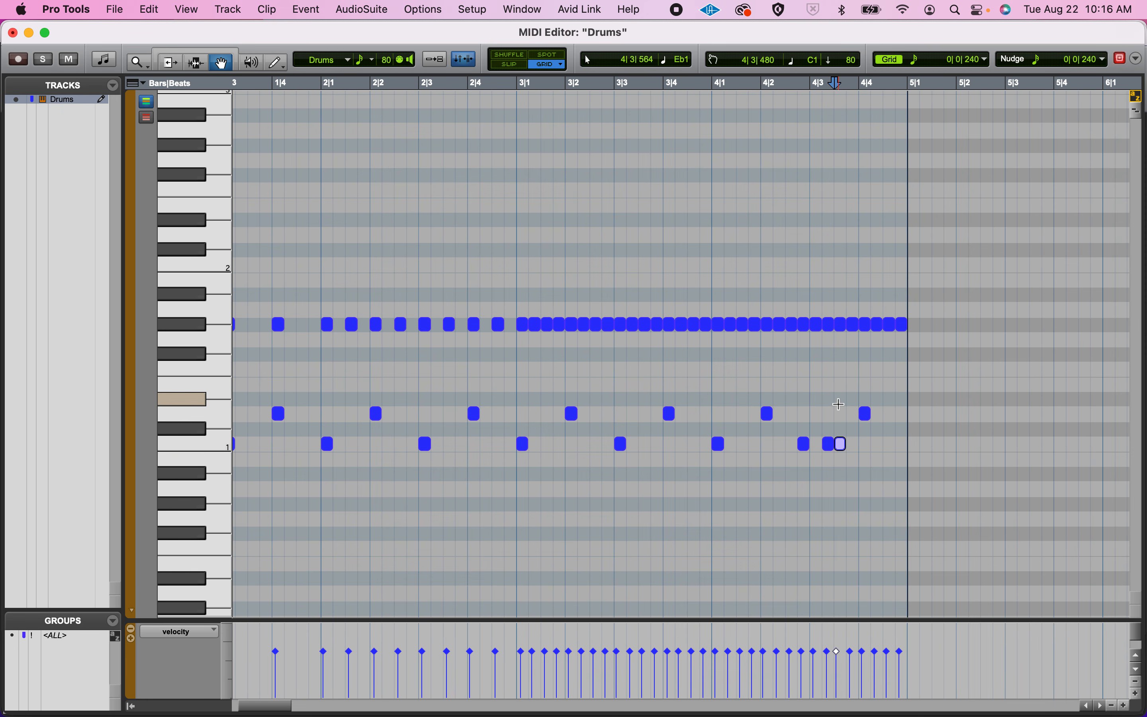
# Switch to the Chrome document and examine the hi-hats at the end of the Not So Basic Drumbeat image up close.
pyautogui.press('super+Tab')
pyautogui.click(757, 523)
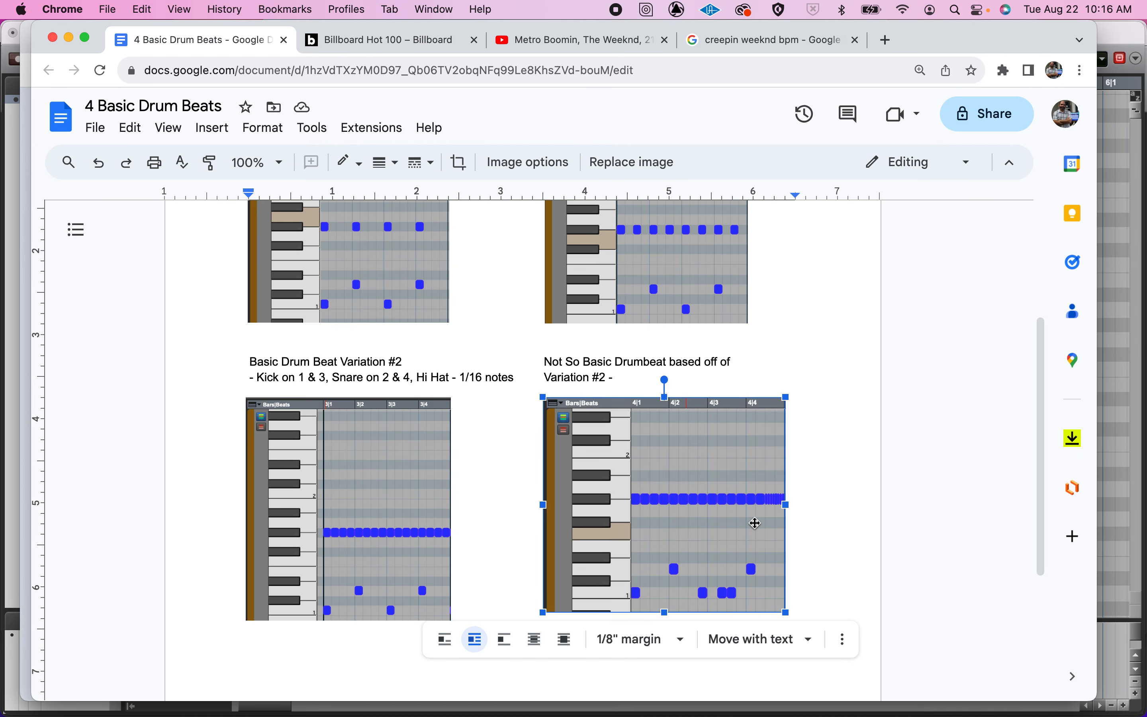
pyautogui.press('super+equal')
pyautogui.press('super+equal')
pyautogui.press('super+equal')
pyautogui.press('super+equal')
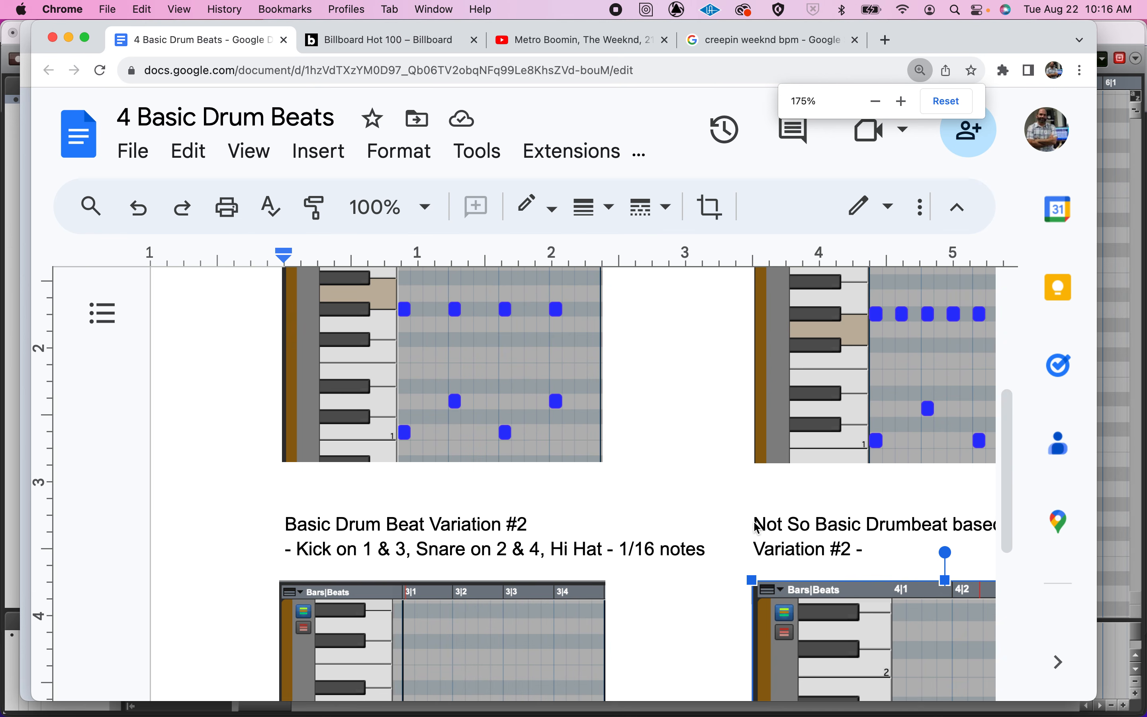
pyautogui.hscroll(7, 756, 525)
pyautogui.scroll(-5, 757, 526)
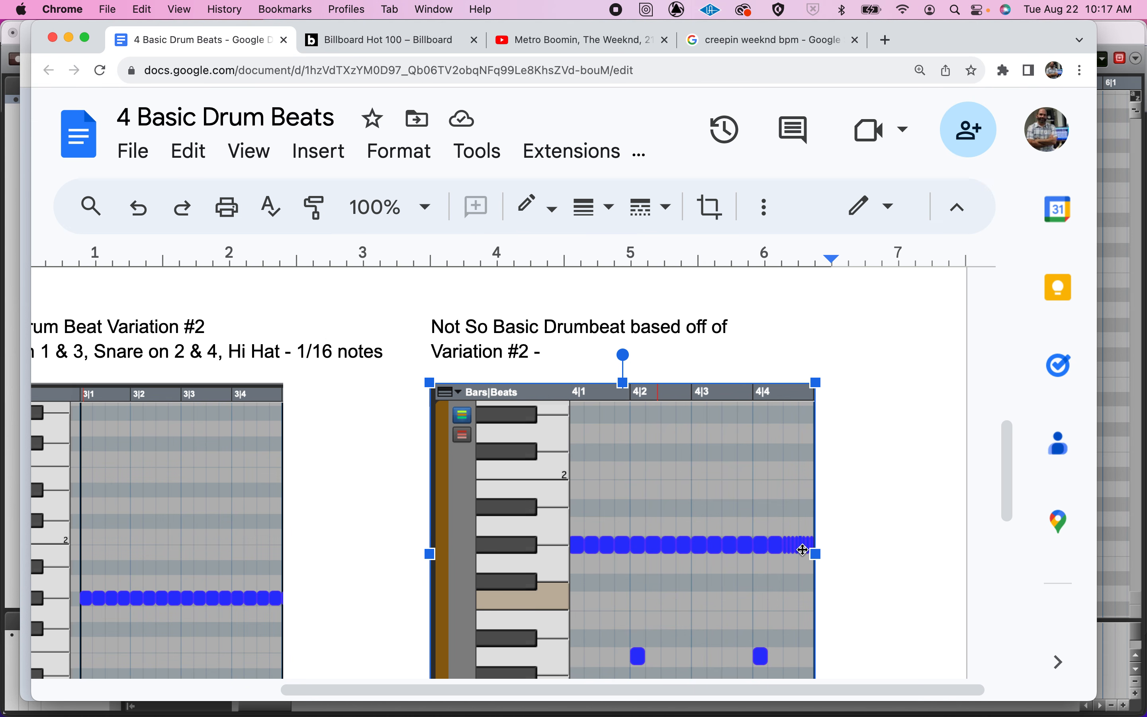
# Switch back to Pro Tools and delete the last two G#1 hi-hats at the end of bar 4.
pyautogui.press('super+Tab')
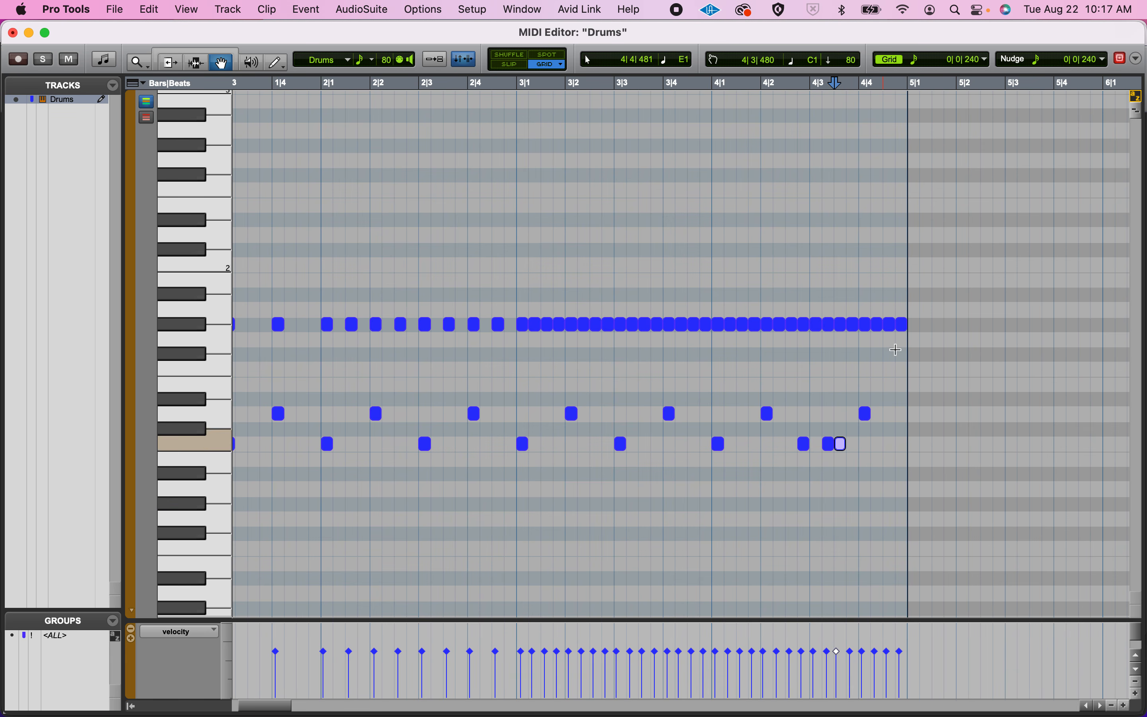
pyautogui.moveTo(884, 286); pyautogui.dragTo(906, 333)
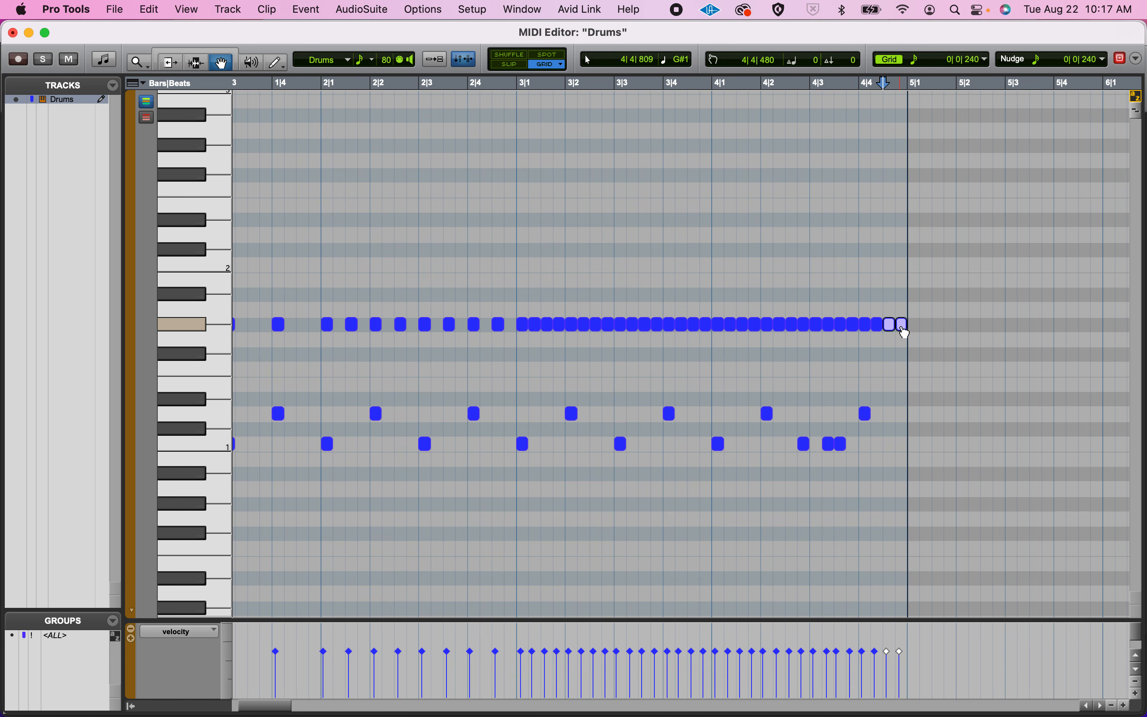
pyautogui.press('Delete')
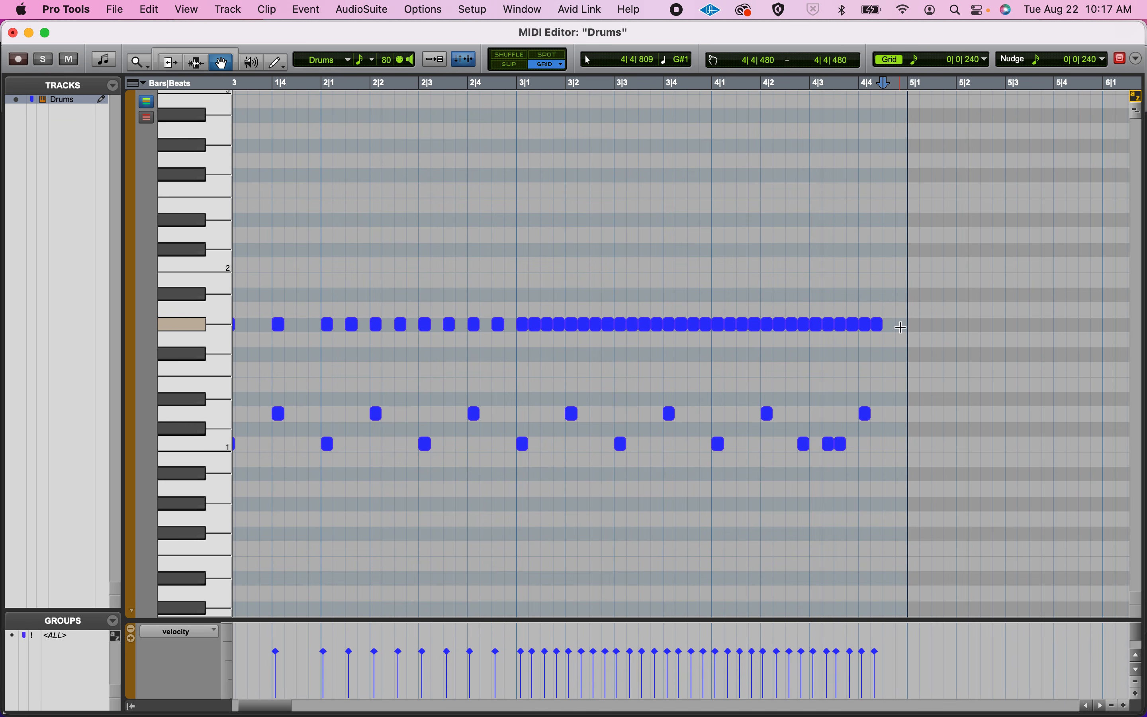
# Set the MIDI Editor grid to 1/64 notes for the empty second half of beat 4 in bar 4.
pyautogui.hscroll(10, 902, 327)
pyautogui.scroll(2, 902, 327)
pyautogui.hscroll(2, 902, 327)
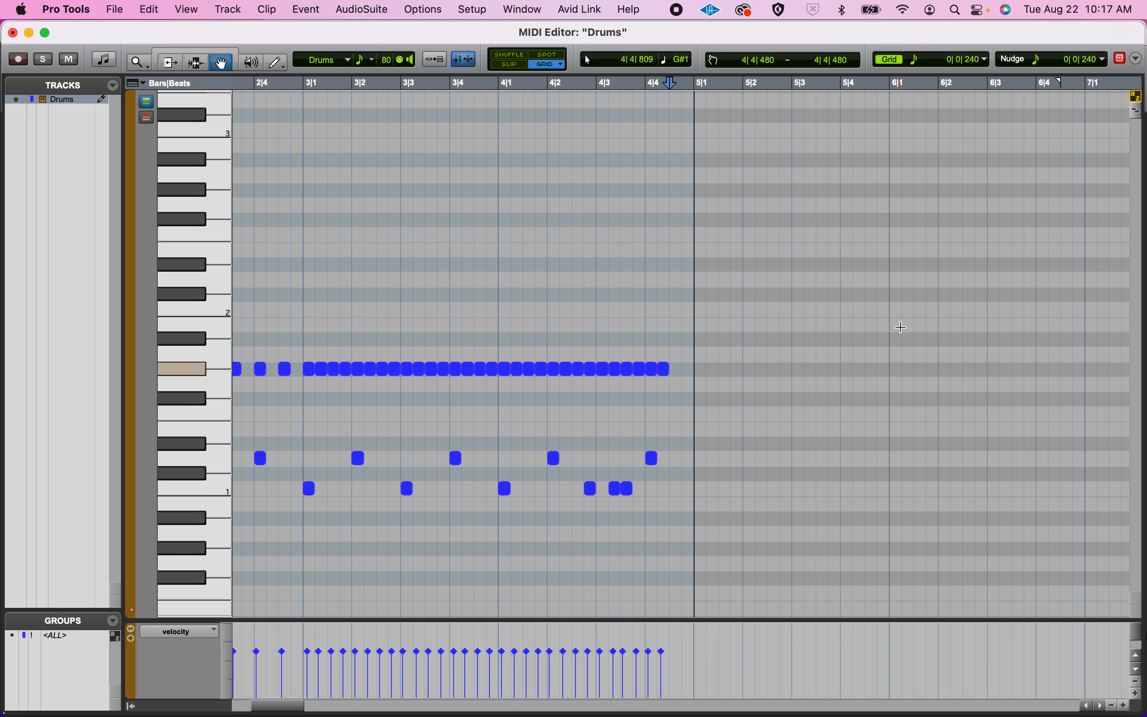
pyautogui.click(918, 67)
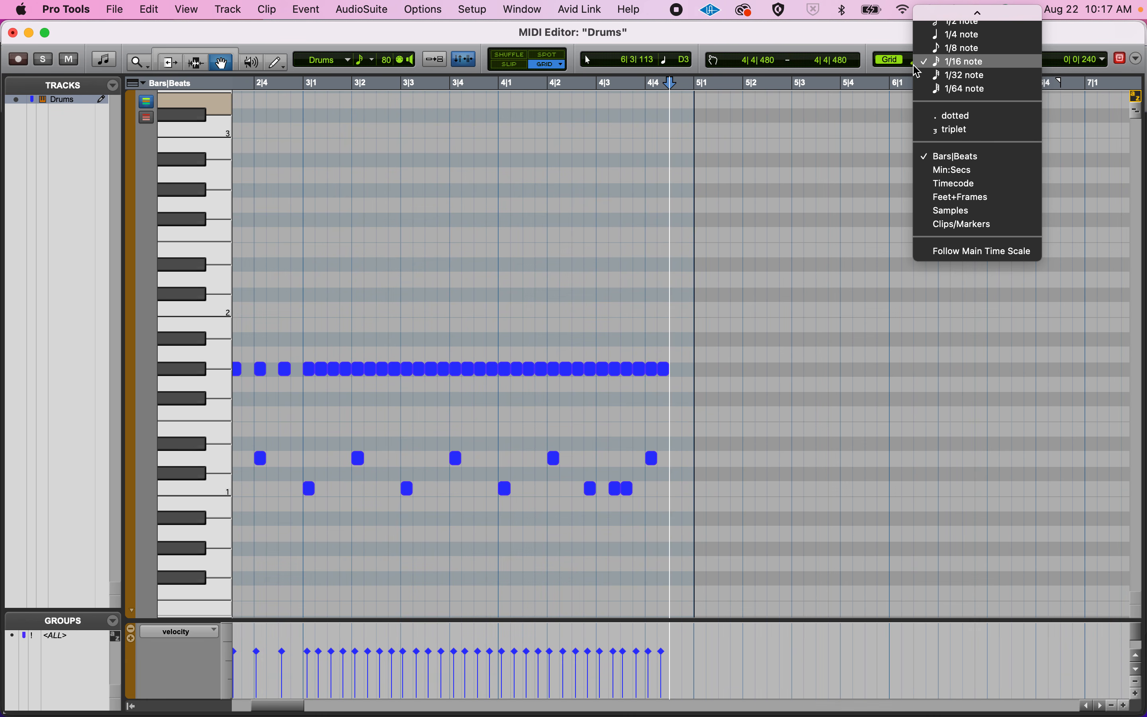
pyautogui.click(925, 89)
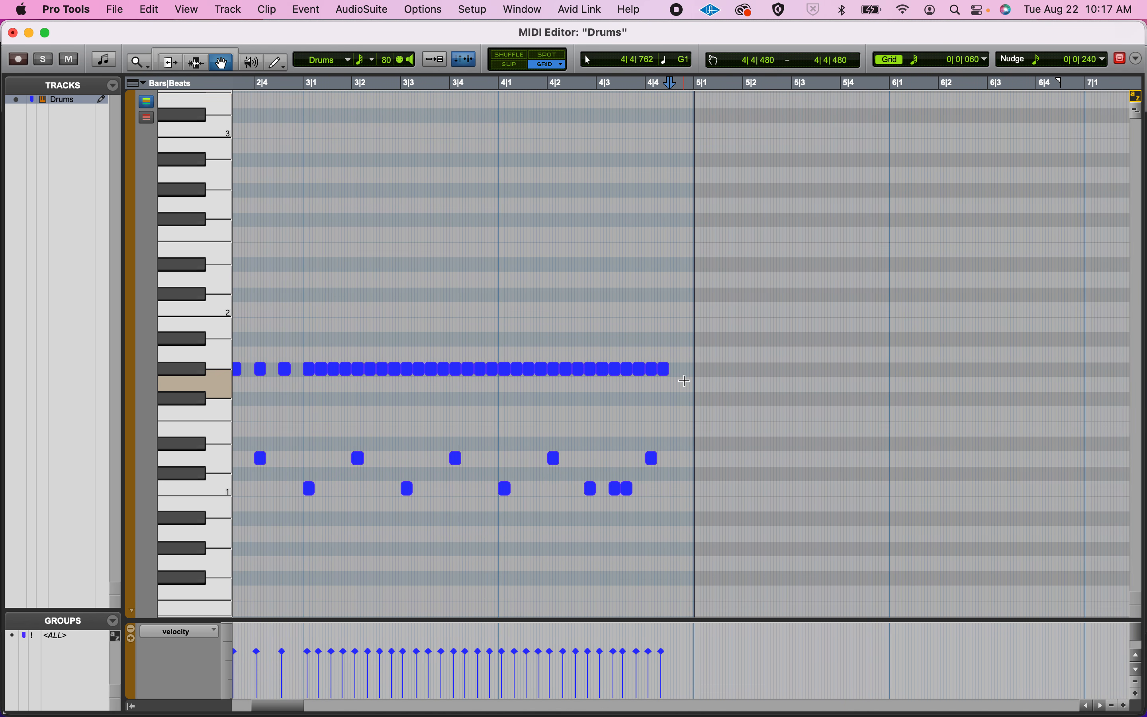
pyautogui.press('super+bracketright')
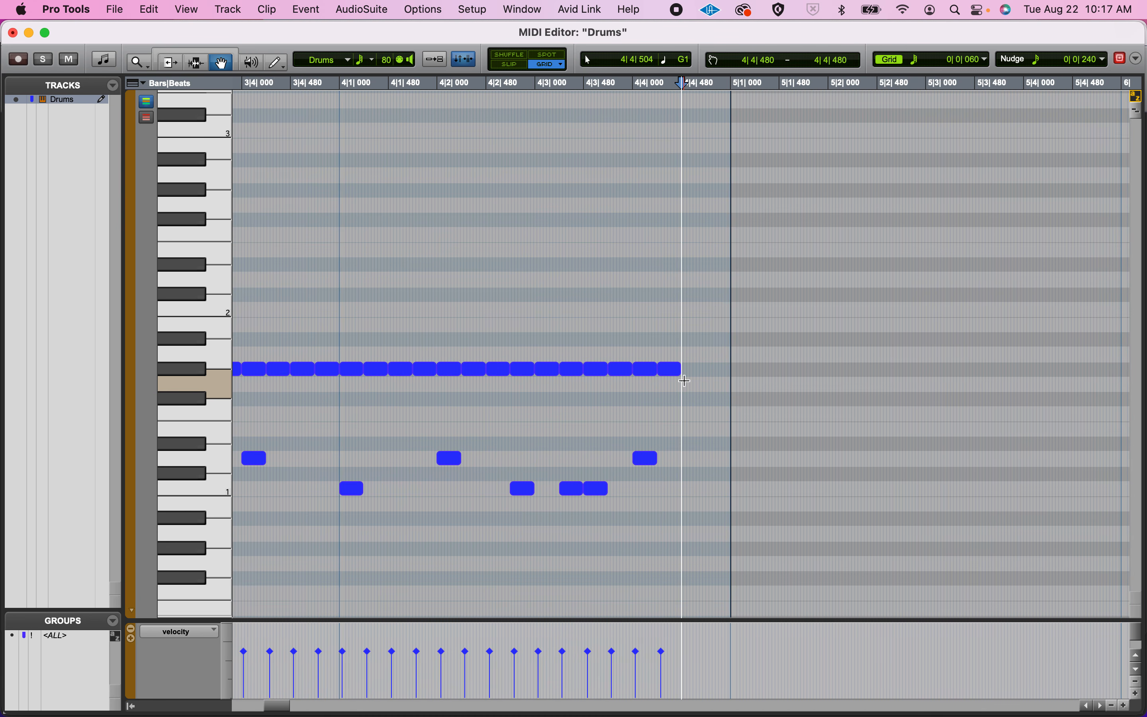
pyautogui.press('super+bracketleft')
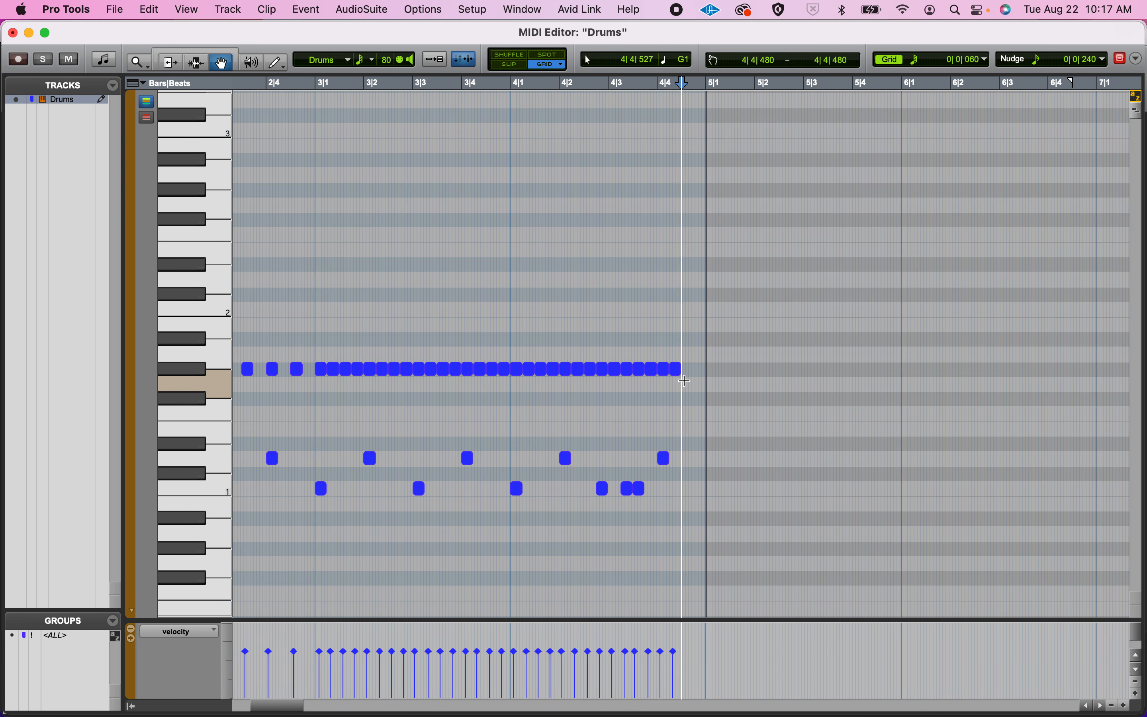
pyautogui.press('super+bracketright')
pyautogui.press('super+bracketright')
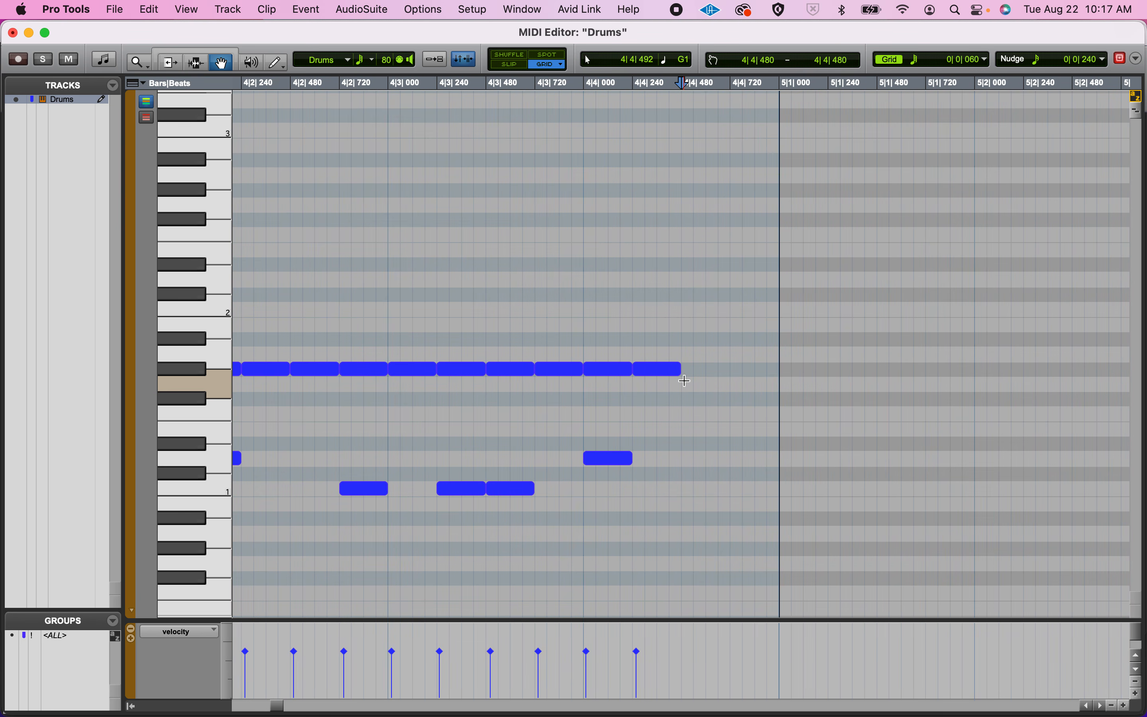
pyautogui.press('super+bracketright')
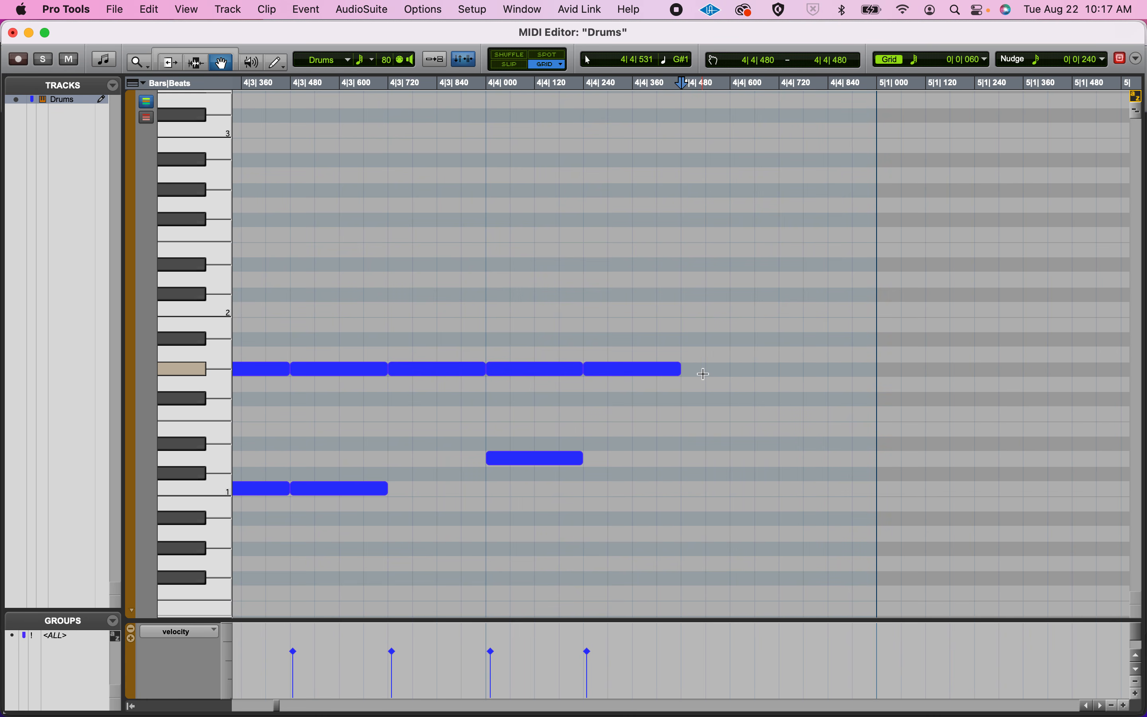
# Try adding single 1/64-note hi-hats on G#1 from 4|4|480 and undo them.
pyautogui.click(692, 369)
pyautogui.click(720, 371)
pyautogui.press('super+z')
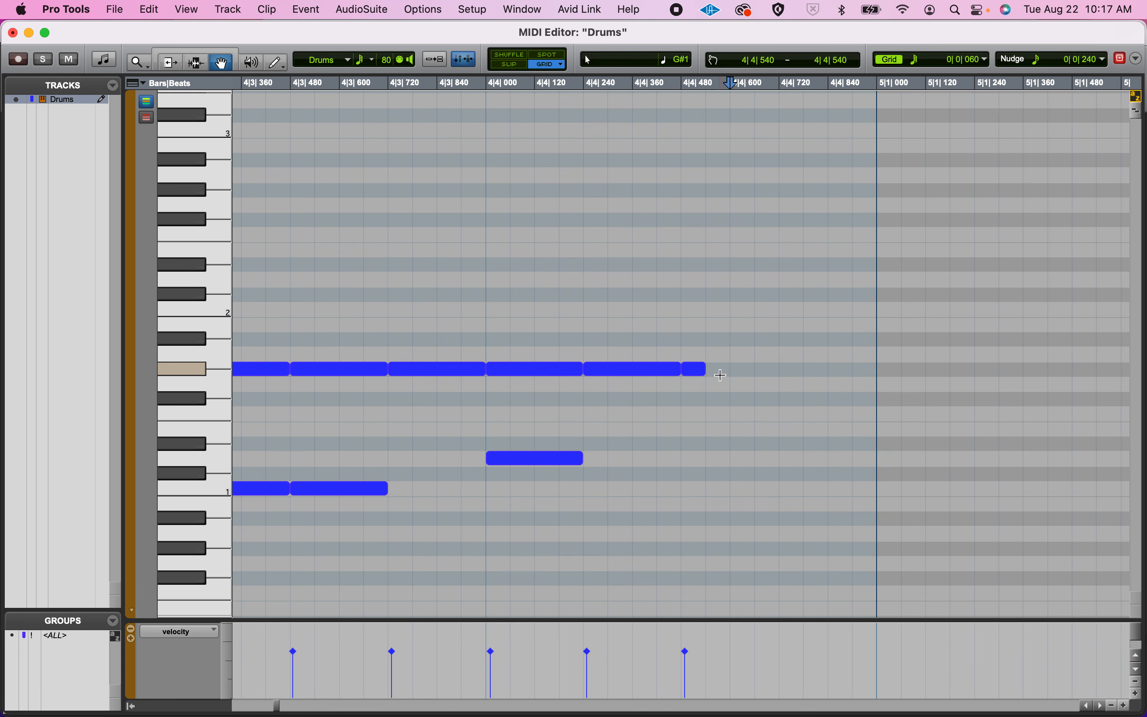
pyautogui.press('super+z')
# Draw a continuous run of 1/64-note hi-hats on G#1 from 4|4|480 to the end of bar 4 and close the MIDI Editor.
pyautogui.click(275, 62)
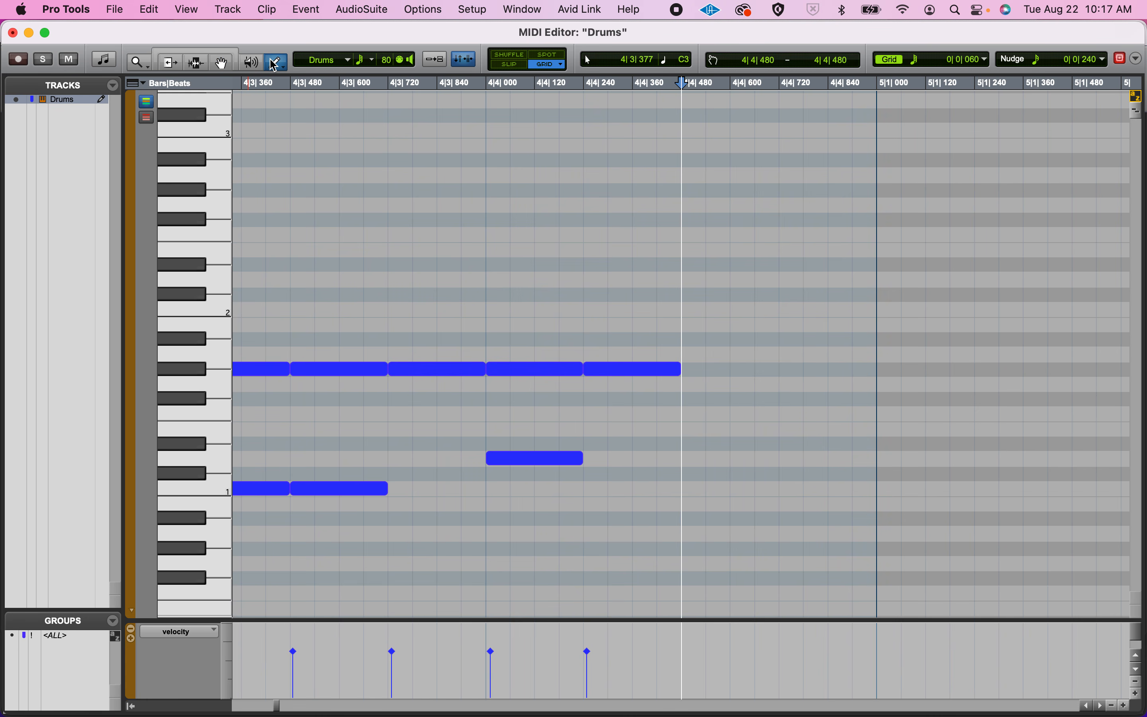
pyautogui.moveTo(275, 63); pyautogui.dragTo(290, 102)
pyautogui.moveTo(693, 370)
pyautogui.mouseDown()
pyautogui.moveTo(761, 383)
pyautogui.moveTo(872, 378)
pyautogui.mouseUp()
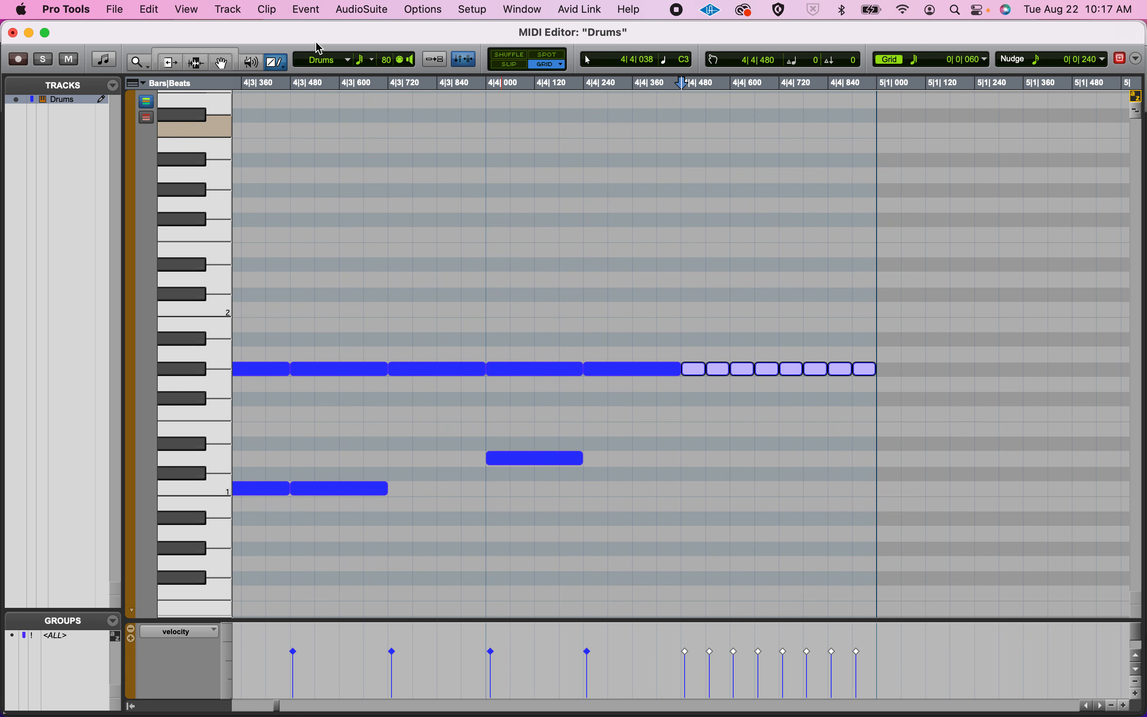
pyautogui.click(286, 70)
pyautogui.click(290, 68)
pyautogui.click(12, 32)
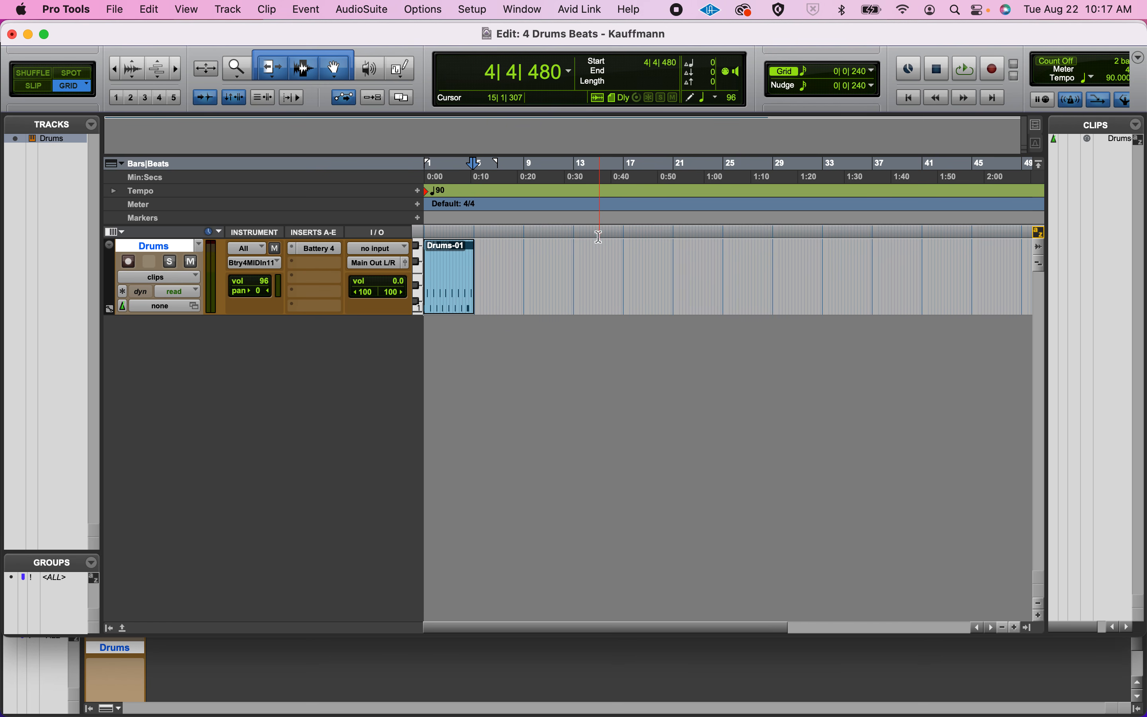
# Audition the Not So Basic Drumbeat from 4|1|000 in the Drums-01 clip.
pyautogui.click(441, 300)
pyautogui.hotkey('alt', 'f')
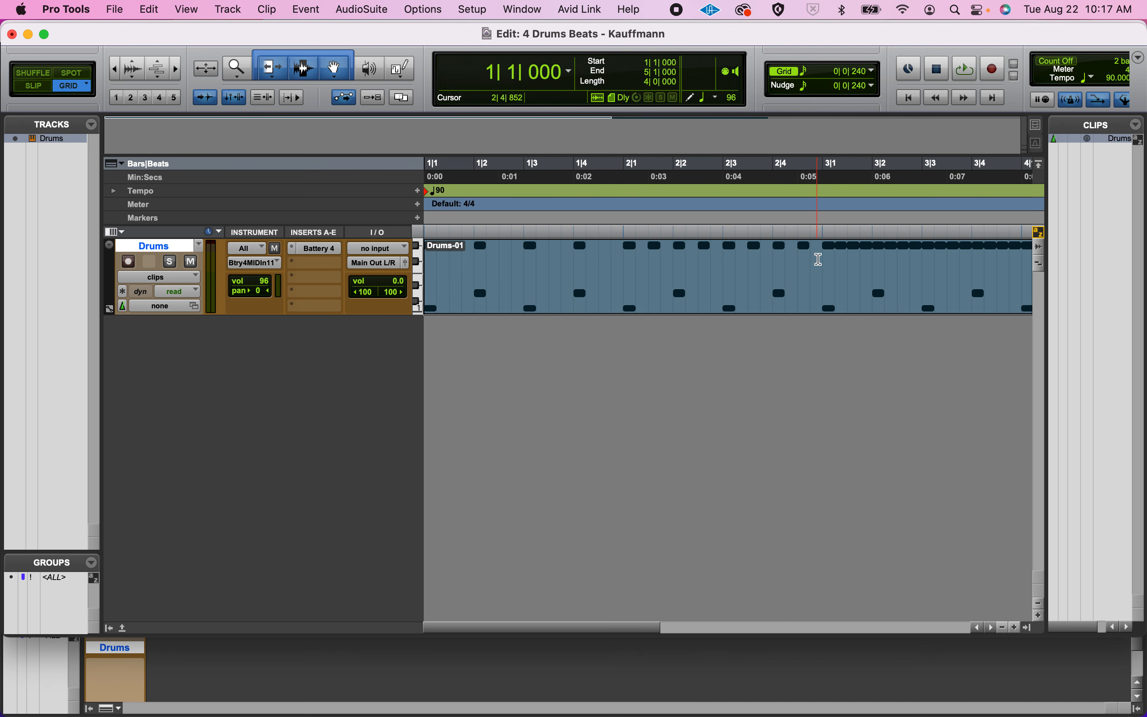
pyautogui.click(819, 258)
pyautogui.hscroll(5, 820, 259)
pyautogui.hscroll(1, 819, 259)
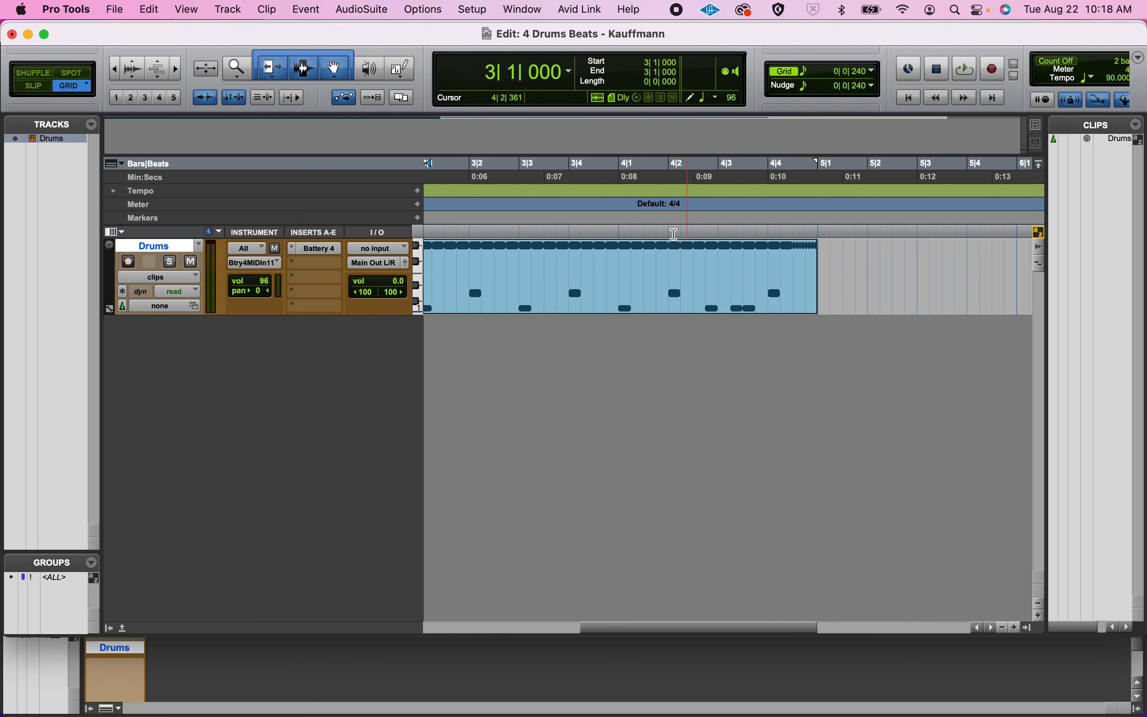
pyautogui.click(622, 244)
pyautogui.press('space')
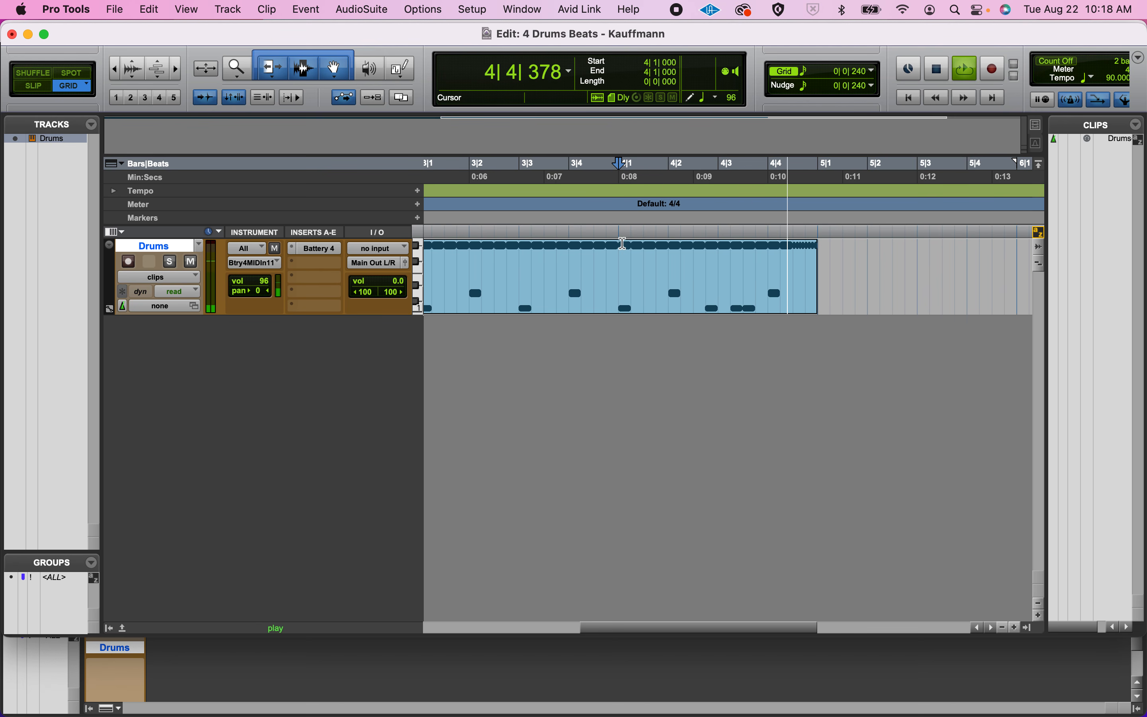
pyautogui.press('space')
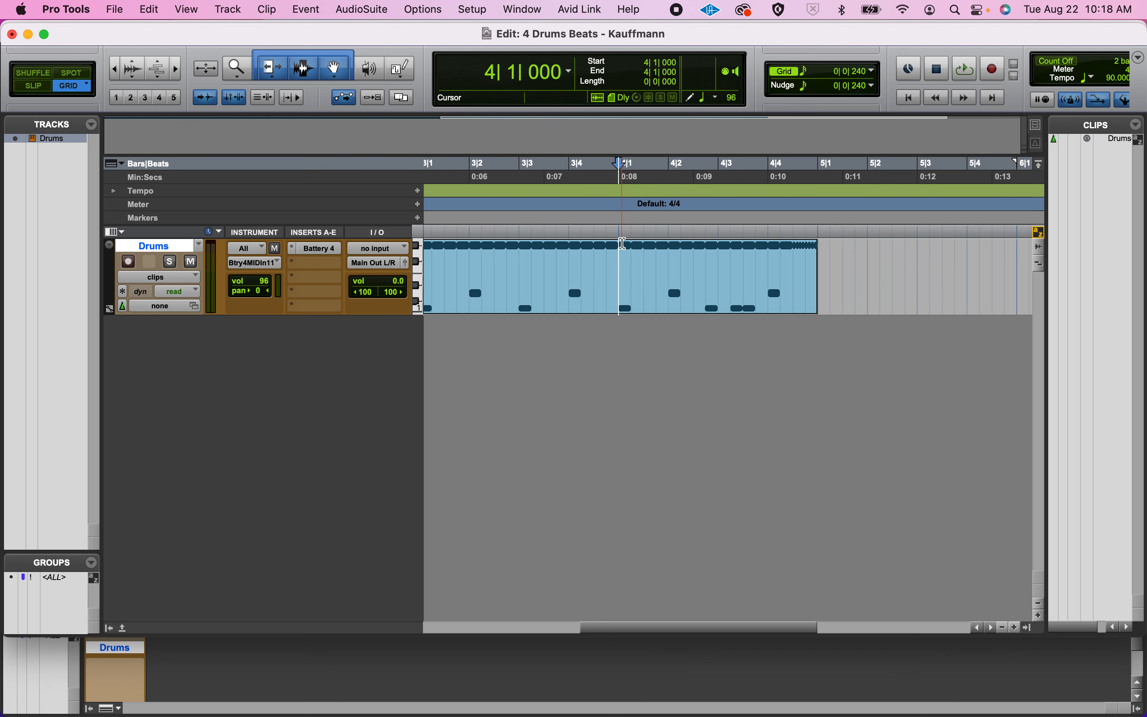
# Show the whole Drums-01 clip and repeatedly select and deselect it with the Grabber tool.
pyautogui.press('r')
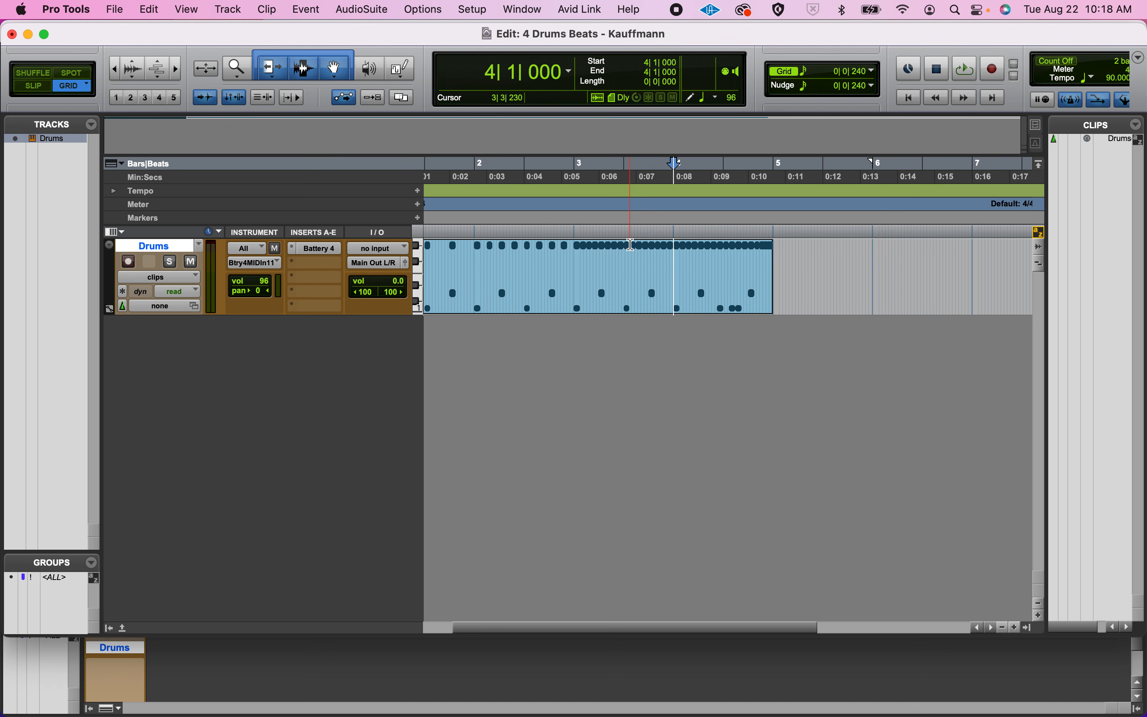
pyautogui.hscroll(-2, 672, 299)
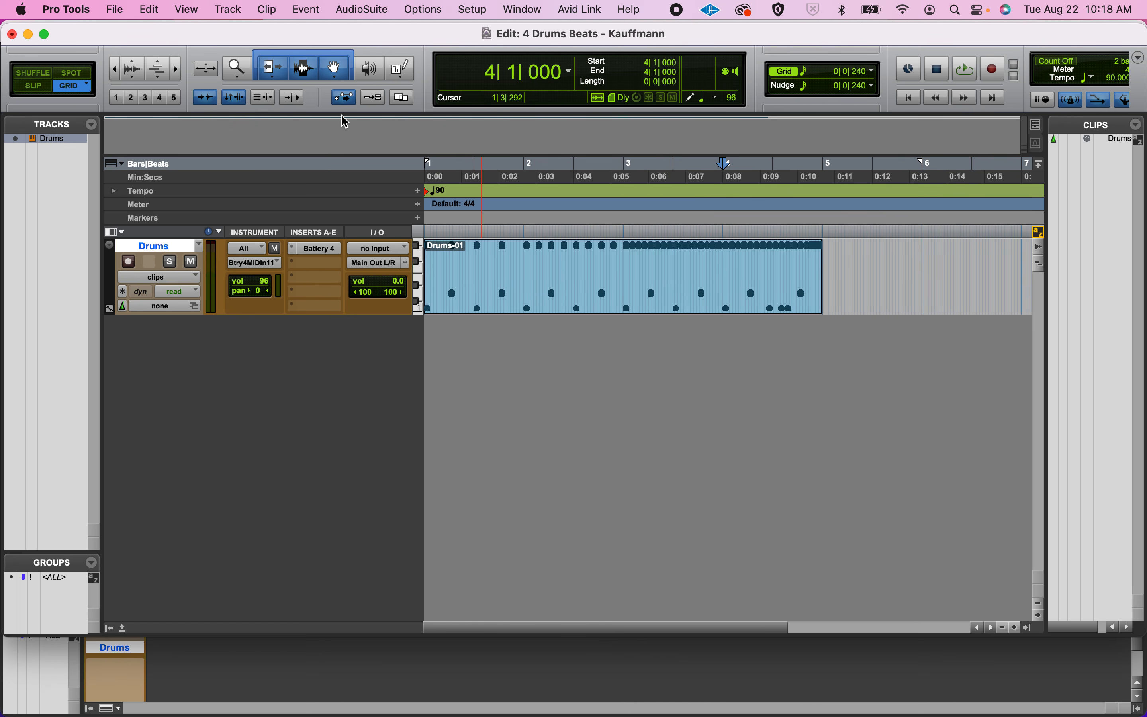
pyautogui.click(304, 70)
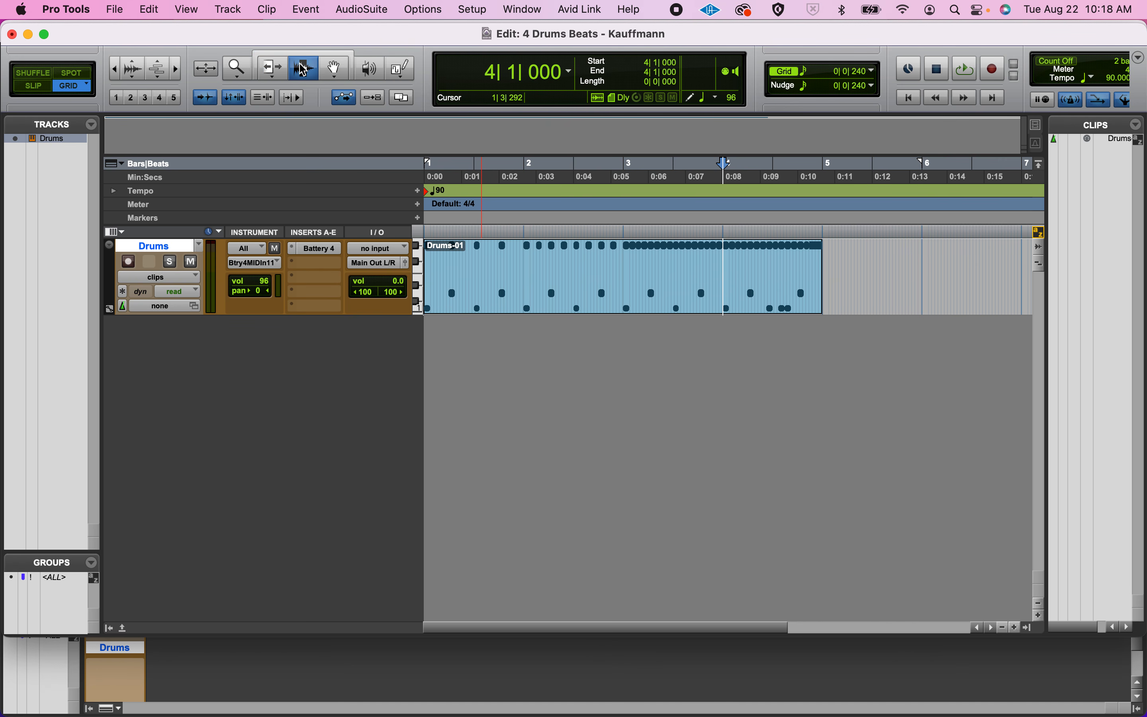
pyautogui.click(335, 71)
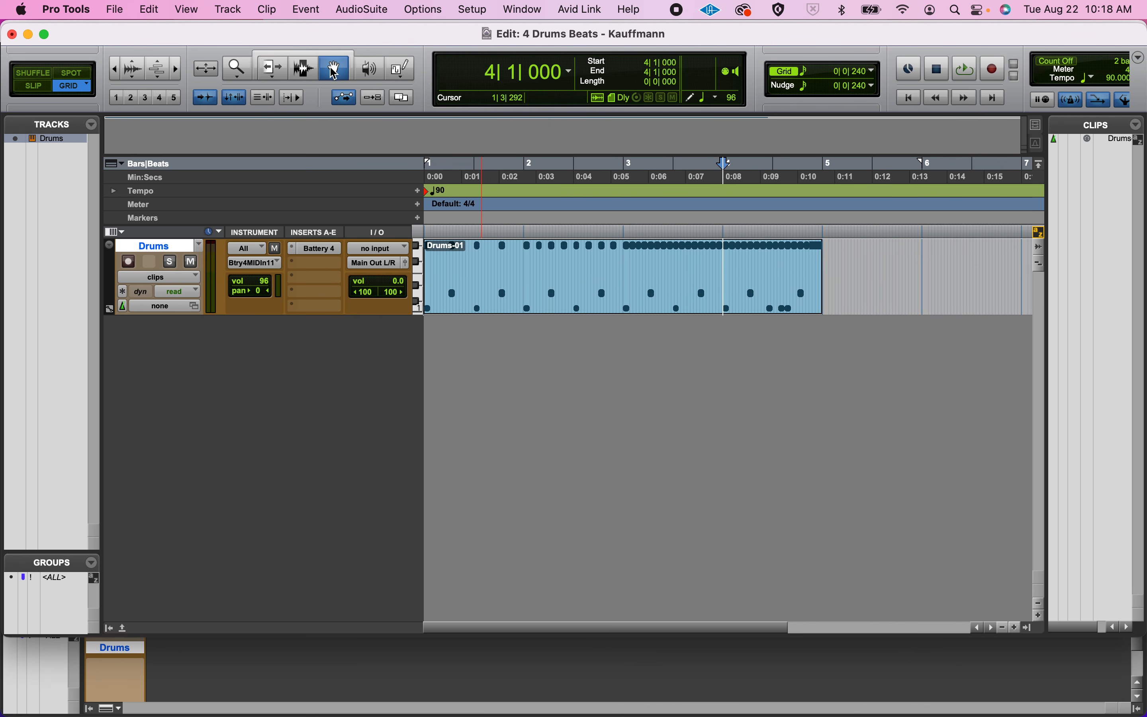
pyautogui.click(512, 302)
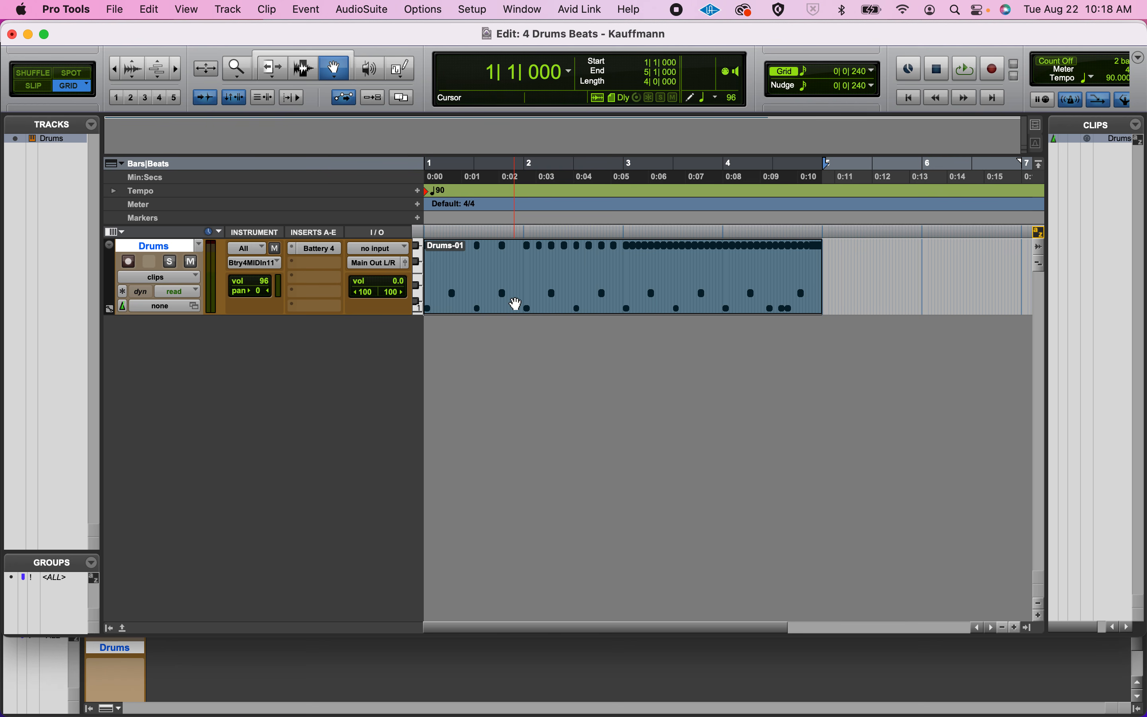
pyautogui.click(850, 279)
pyautogui.click(666, 307)
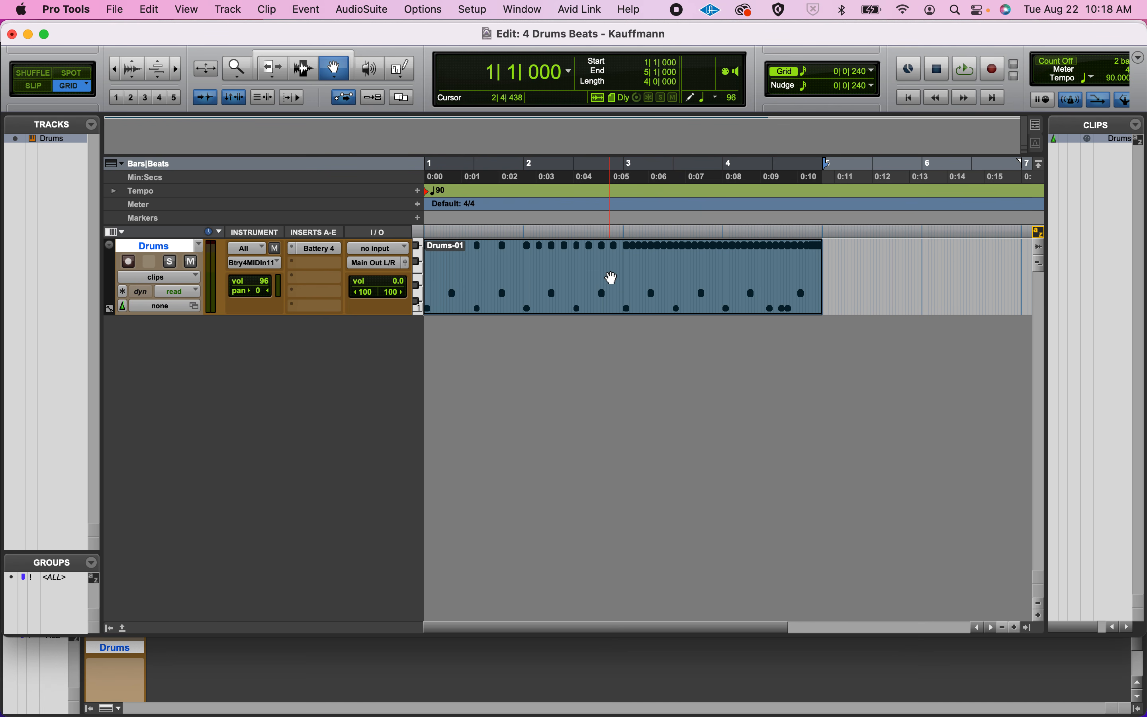
pyautogui.click(843, 277)
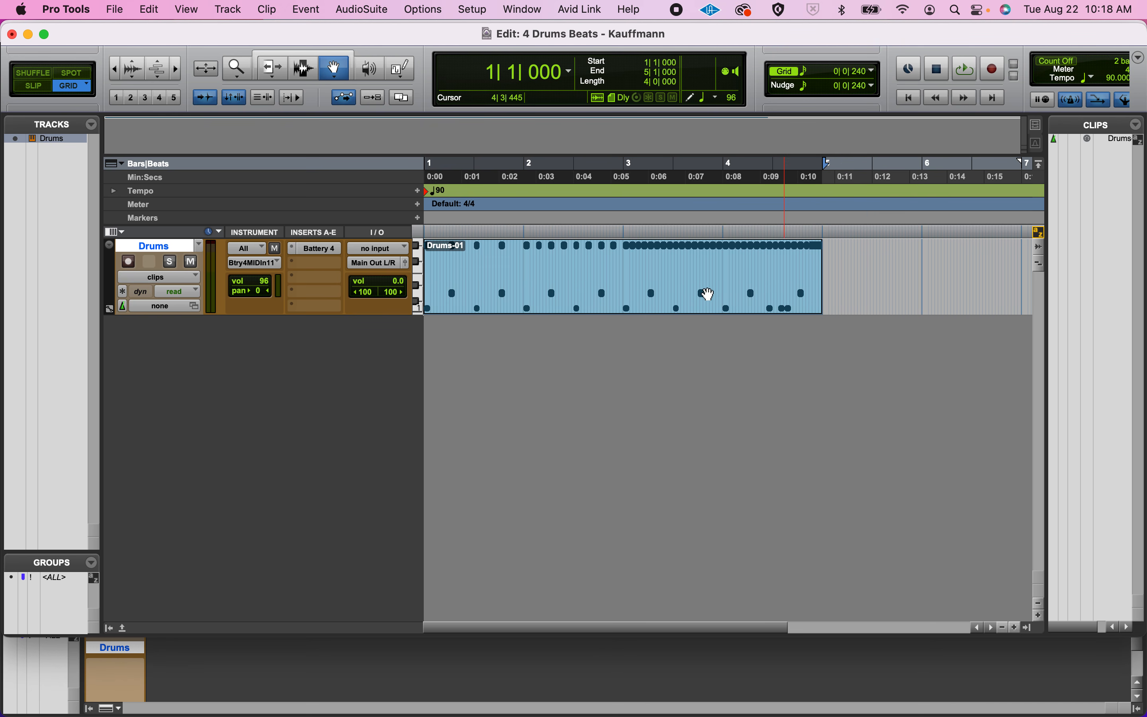
pyautogui.click(668, 294)
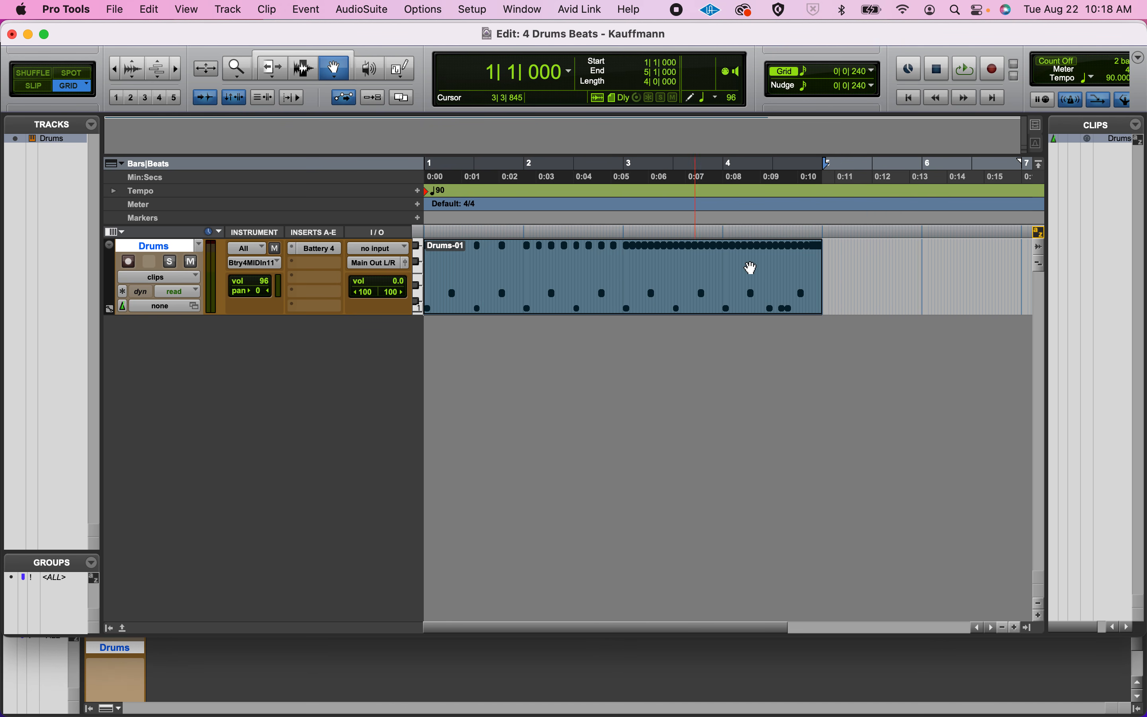
# With the Selector tool, place the cursor at several points in the clip and highlight the range from 1|4|720 to 3|4|720.
pyautogui.click(304, 69)
pyautogui.click(469, 266)
pyautogui.click(499, 263)
pyautogui.click(544, 269)
pyautogui.click(589, 274)
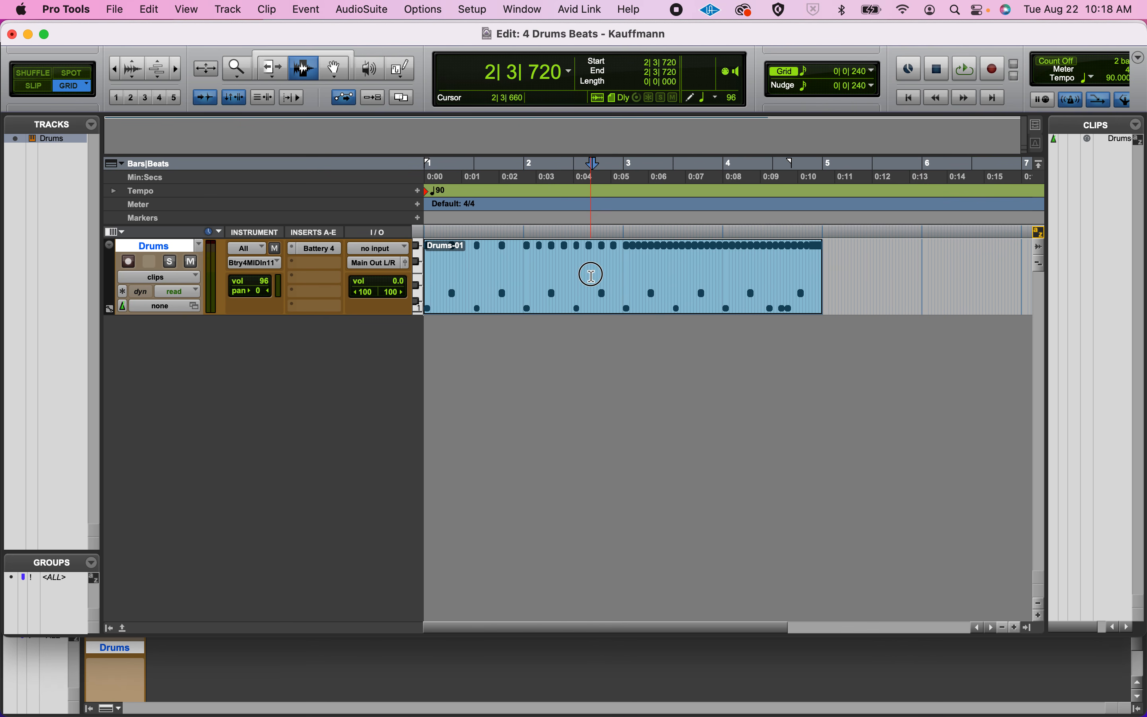
pyautogui.moveTo(517, 274); pyautogui.dragTo(719, 275)
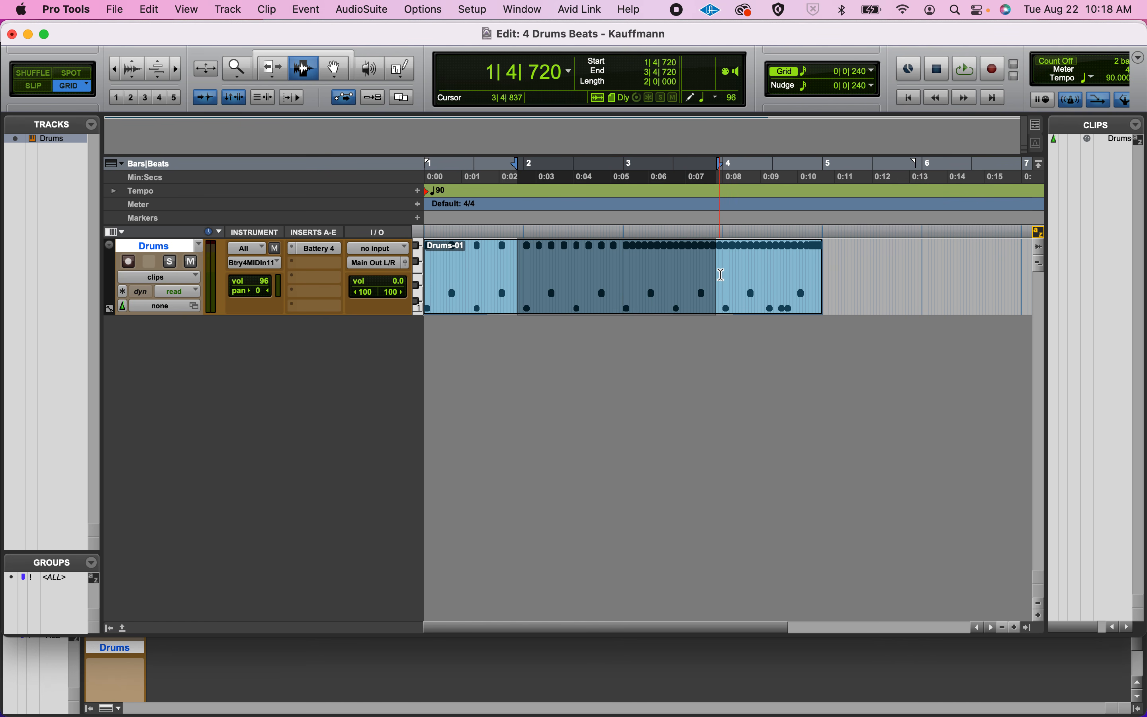
# Play the clip briefly from the Selector cursor at 1|4|720, at 2|4|480 and at 4|1|000.
pyautogui.click(518, 268)
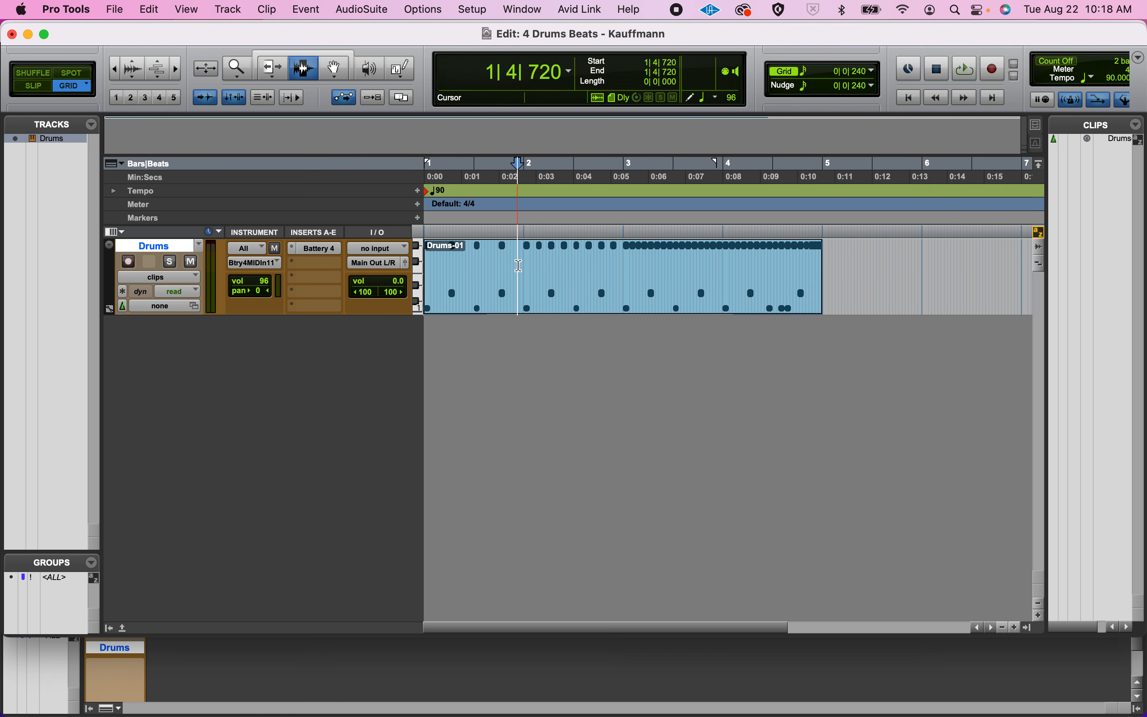
pyautogui.press('space')
pyautogui.press('space')
pyautogui.click(611, 271)
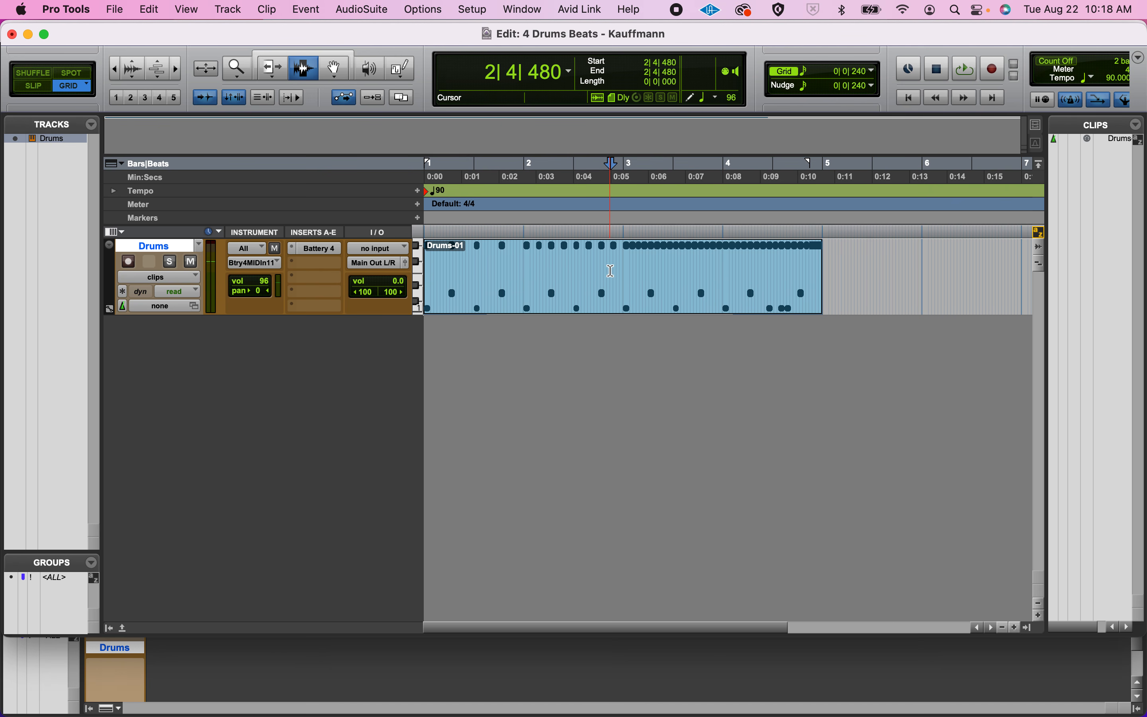
pyautogui.press('space')
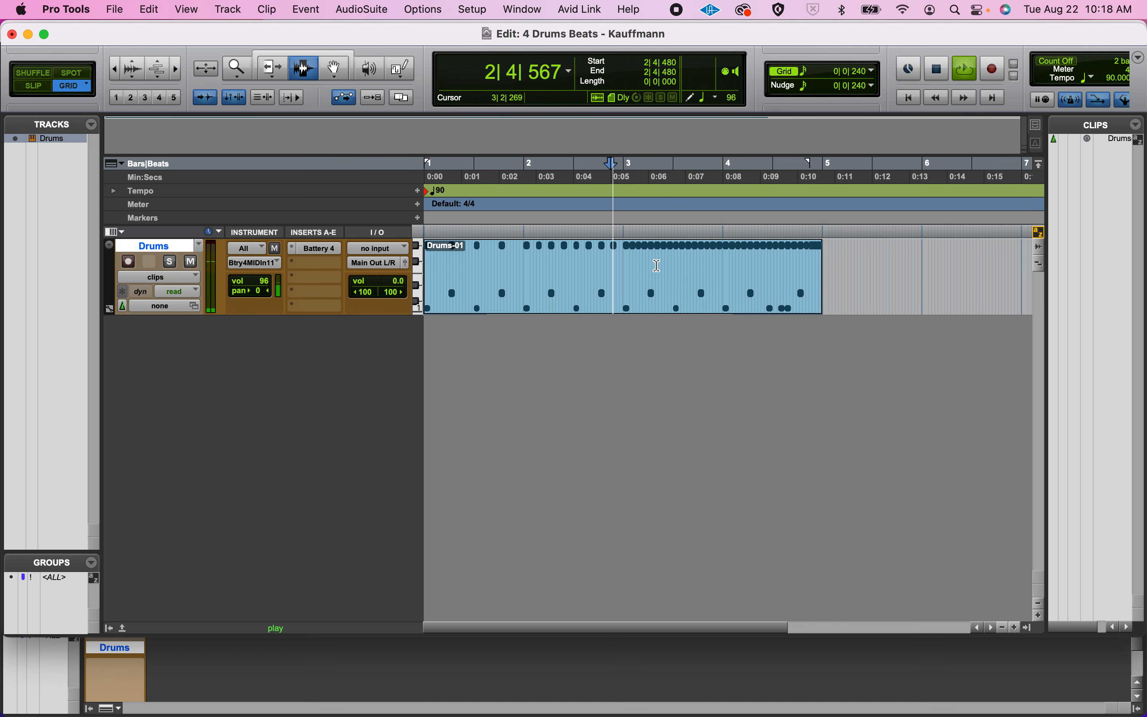
pyautogui.press('space')
pyautogui.click(724, 259)
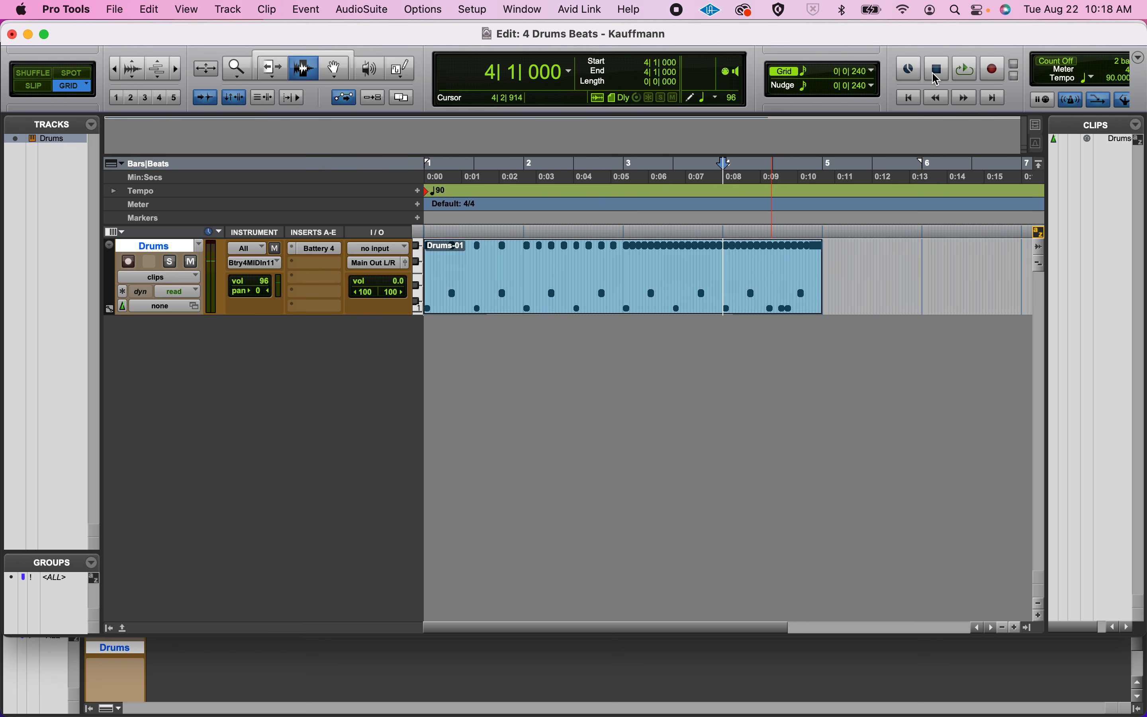
pyautogui.click(967, 69)
pyautogui.click(941, 71)
# Return to the session start and apply the Trim tool to the start edge of the Drums-01 clip at 1|1|000.
pyautogui.press('Return')
pyautogui.press('super+bracketright')
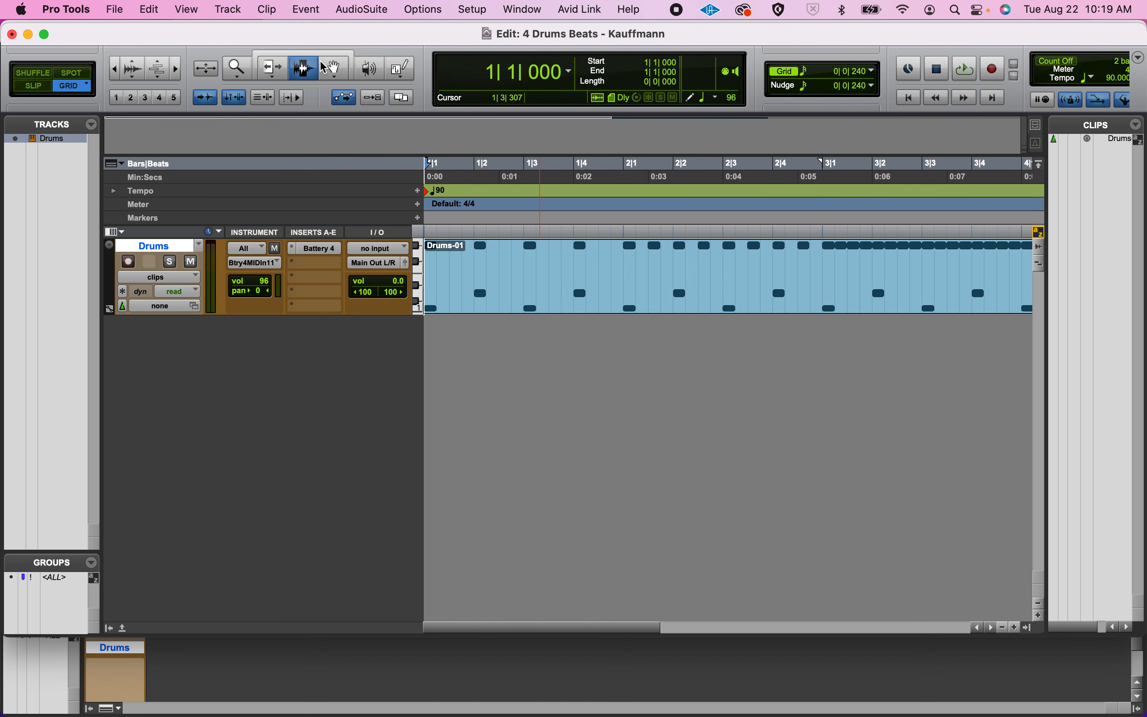
pyautogui.click(283, 72)
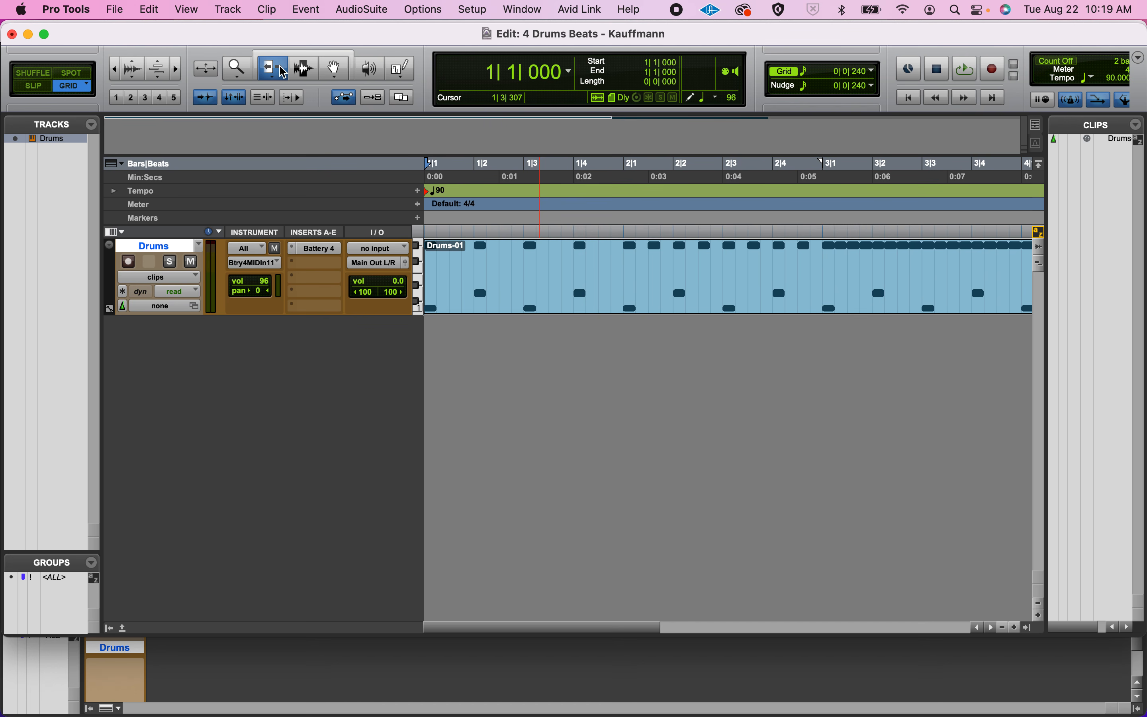
pyautogui.press('r')
pyautogui.moveTo(433, 266)
pyautogui.mouseDown()
pyautogui.moveTo(501, 267)
pyautogui.moveTo(419, 265)
pyautogui.mouseUp()
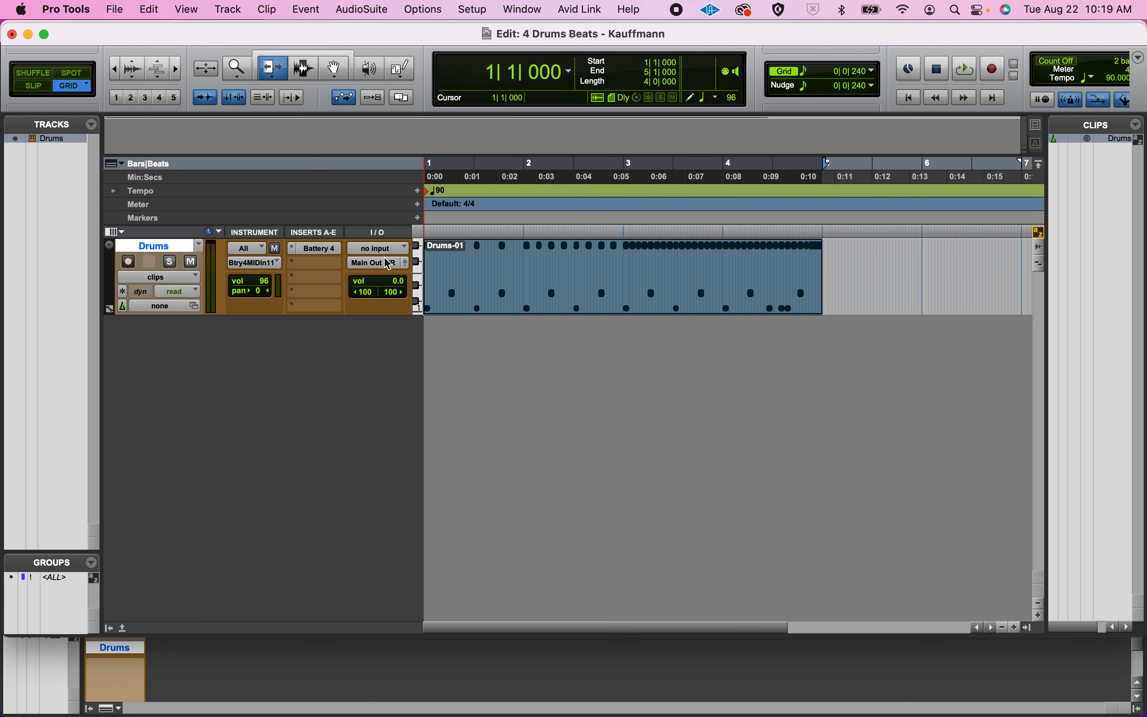
# Try the Trim tool on the end edge of the Drums-01 clip and undo the last trim.
pyautogui.moveTo(796, 275); pyautogui.dragTo(824, 258)
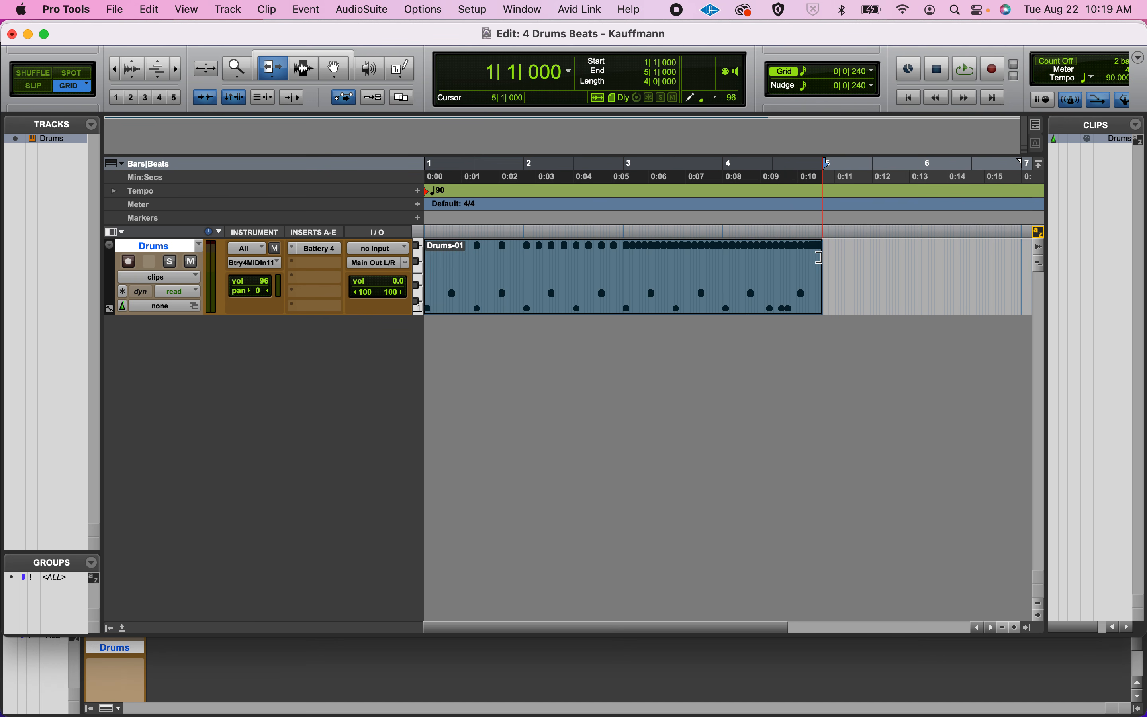
pyautogui.click(607, 246)
pyautogui.press('super+z')
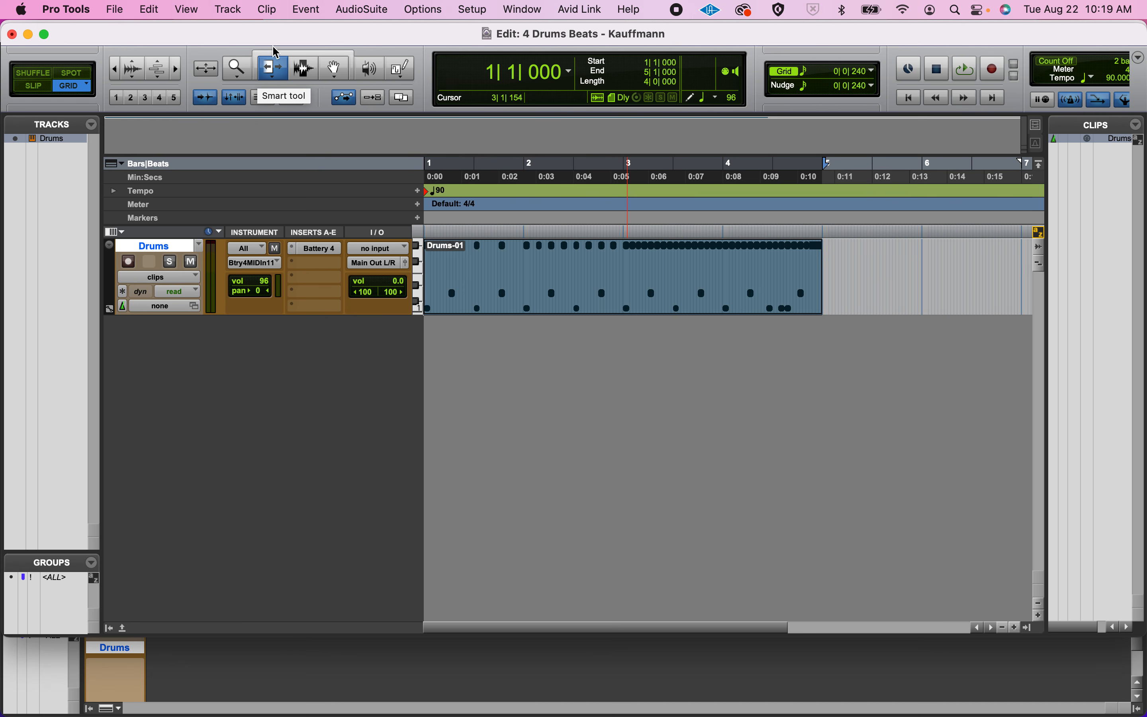
# Activate the Smart Tool, place the cursor at 5|3|000 and 3|2|000, and select the whole Drums-01 clip.
pyautogui.click(313, 55)
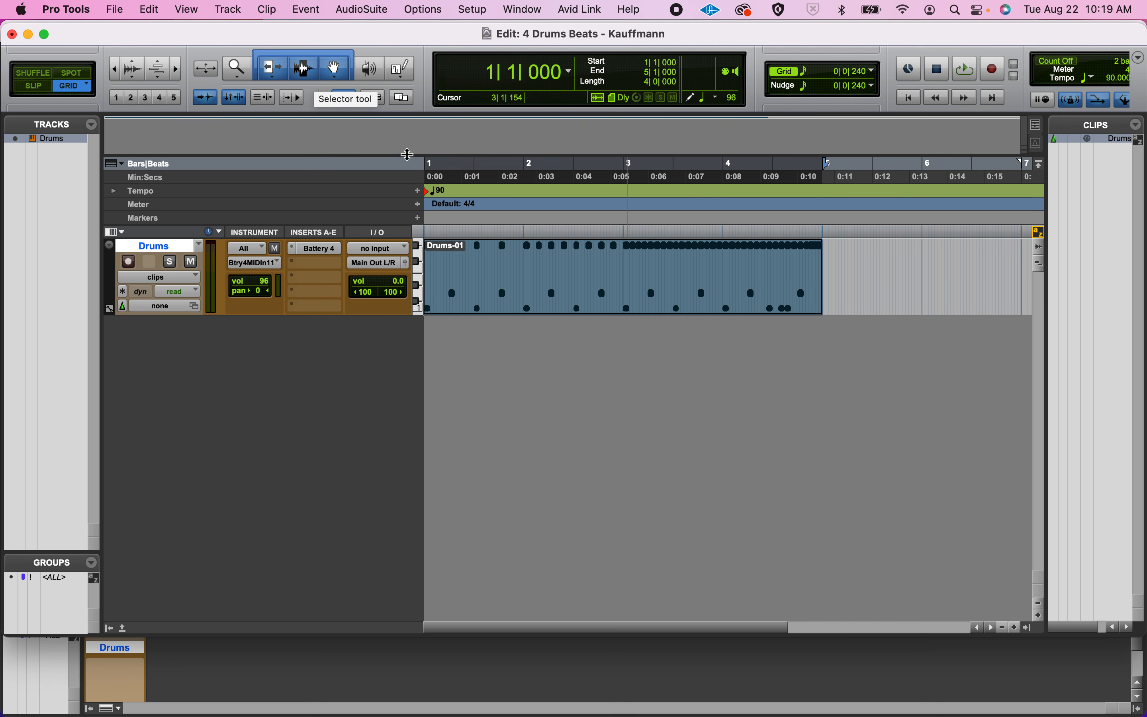
pyautogui.click(875, 250)
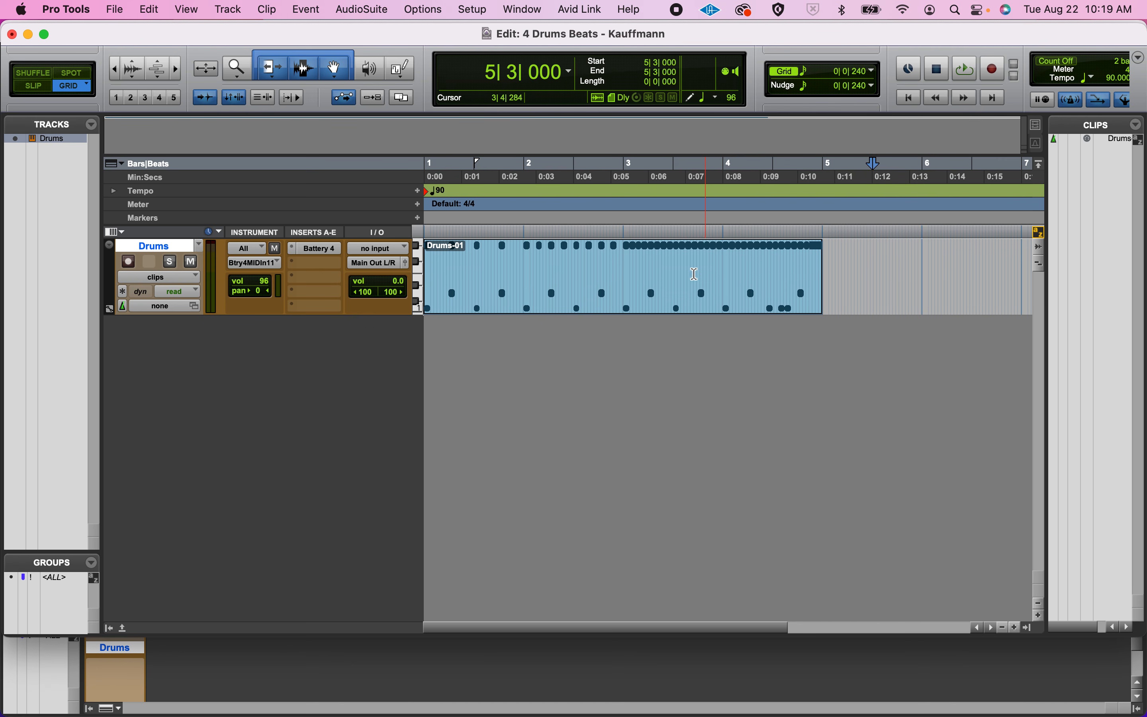
pyautogui.click(636, 266)
pyautogui.click(650, 263)
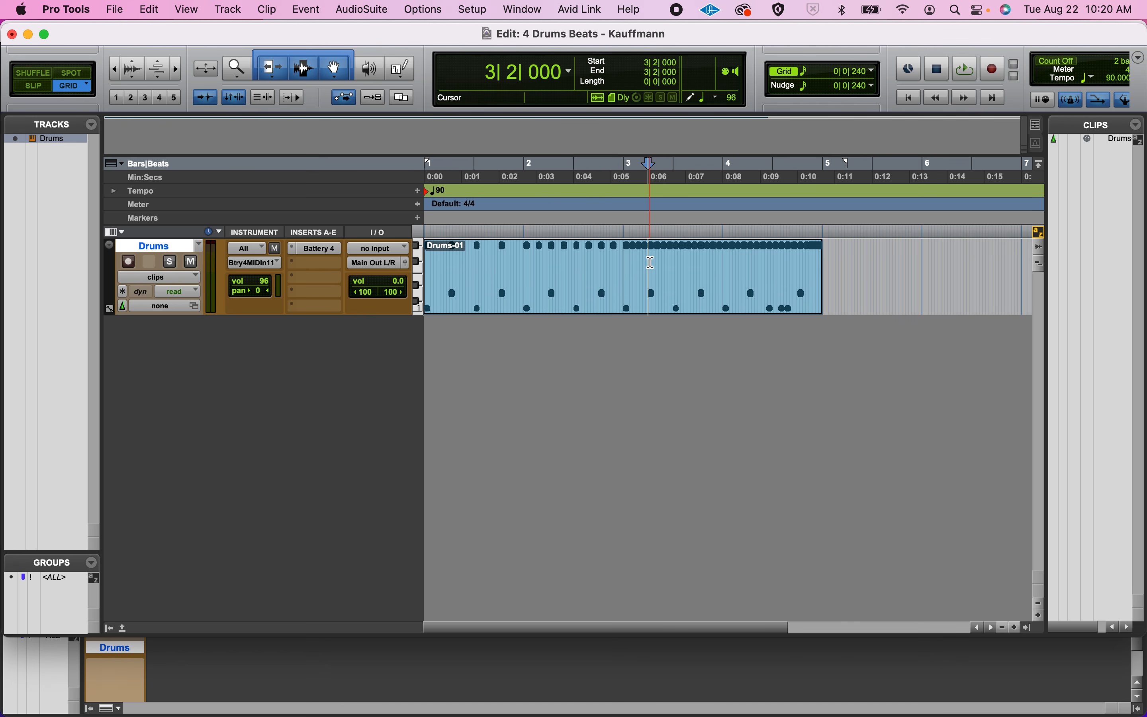
pyautogui.click(654, 286)
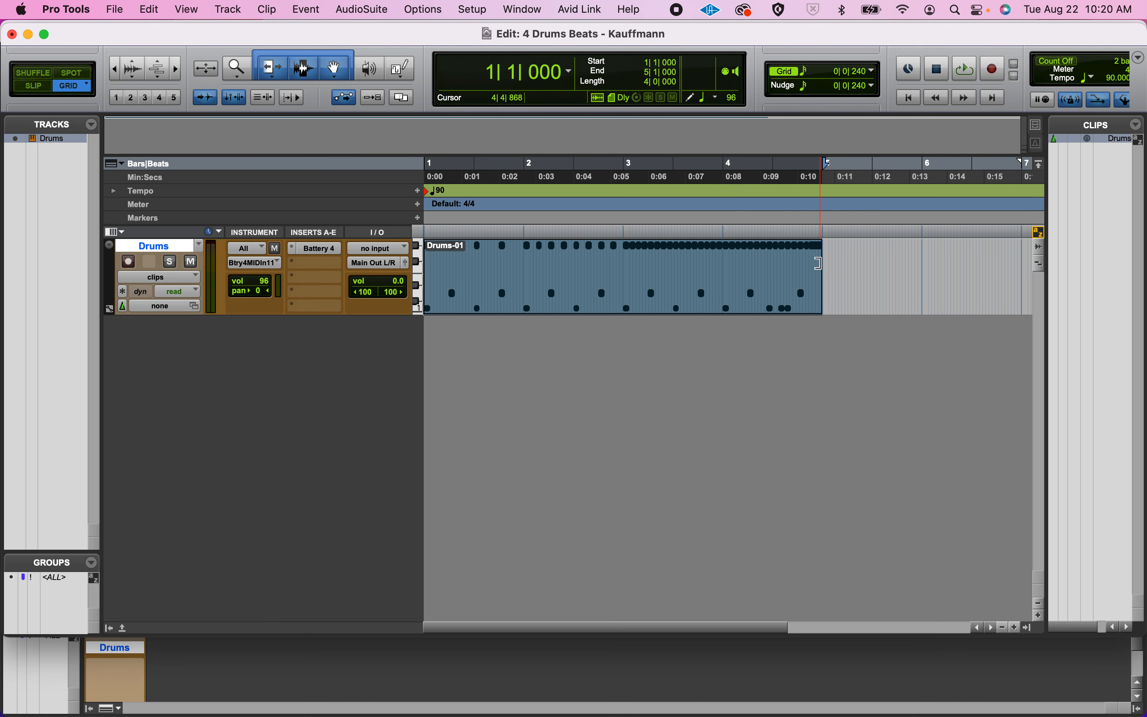
# Trim the start of the Drums-01 clip to 1|3|240 with the Smart Tool and undo that trim.
pyautogui.moveTo(819, 263); pyautogui.dragTo(824, 267)
pyautogui.moveTo(431, 274); pyautogui.dragTo(484, 274)
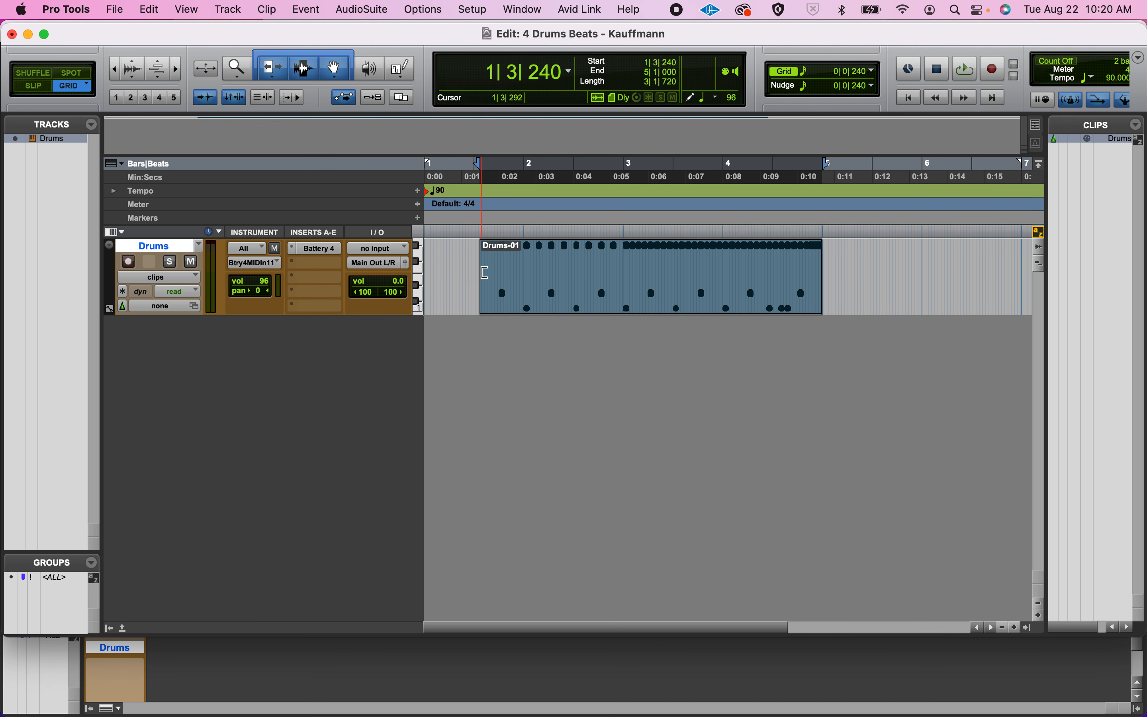
pyautogui.press('super+z')
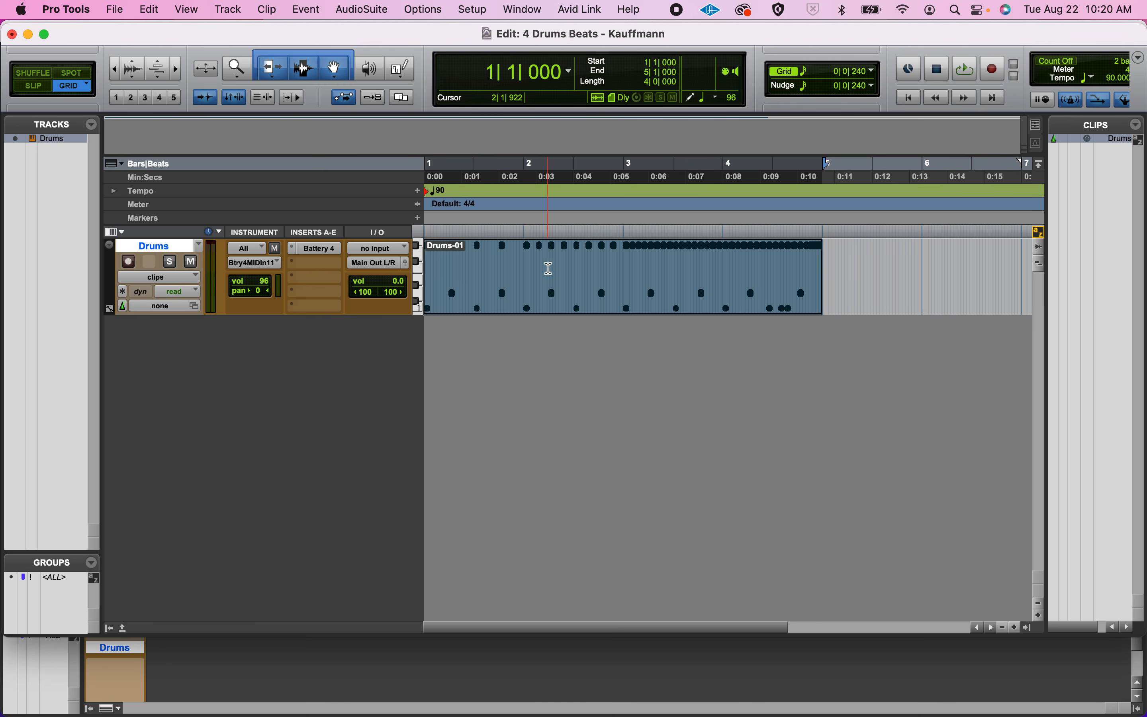
# Trim the end of the Drums-01 clip back to 2|4|720 and extend it out to 5|1|000 again.
pyautogui.click(547, 267)
pyautogui.click(536, 278)
pyautogui.click(810, 268)
pyautogui.moveTo(815, 269); pyautogui.dragTo(613, 255)
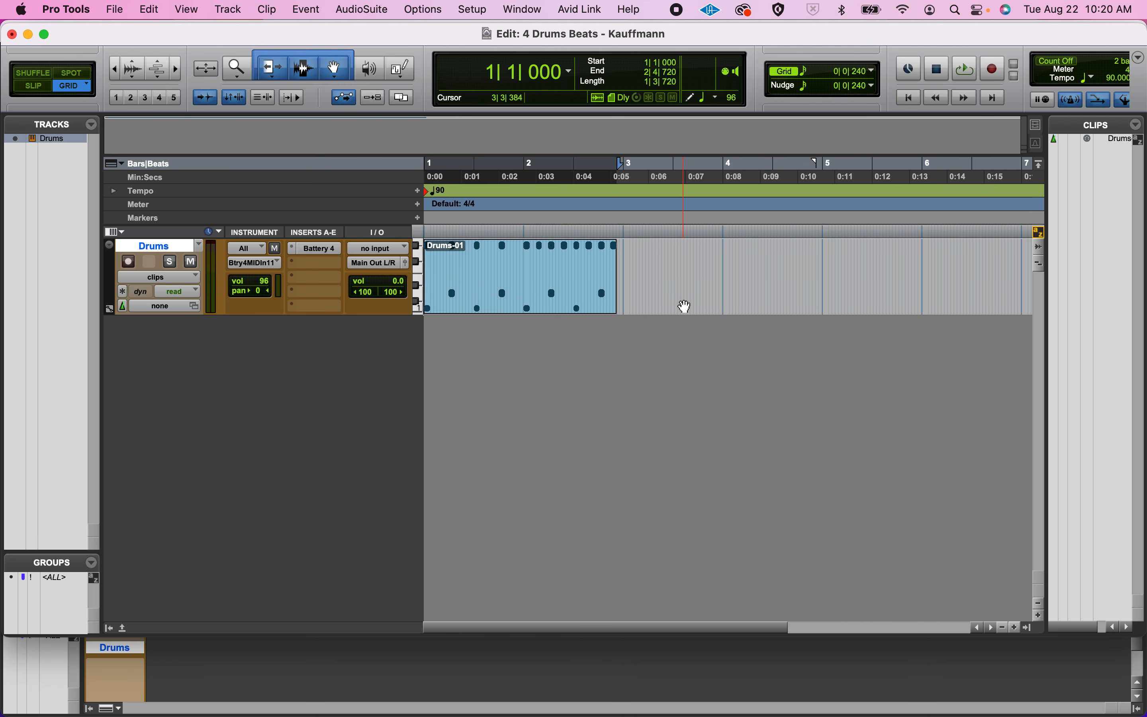
pyautogui.moveTo(607, 273); pyautogui.dragTo(819, 266)
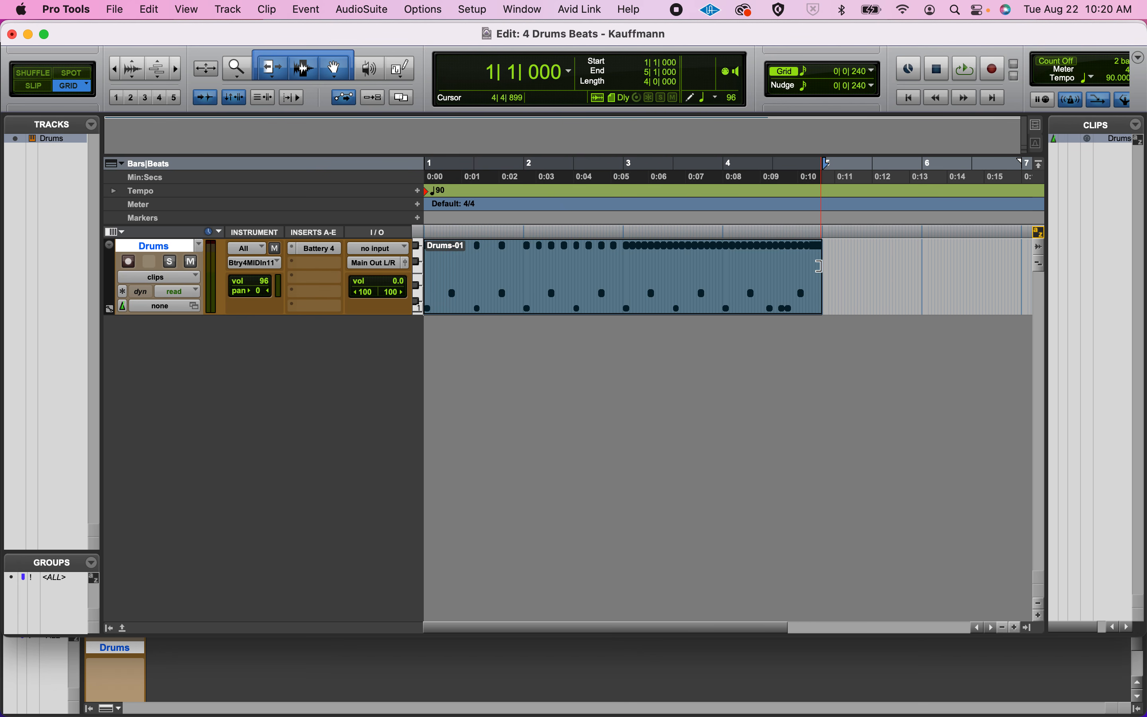
# In Grid mode, place the cursor at successive sixteenth-note positions in beats 1 and 2, including 1|1|480, 1|1|720 and 1|2|480.
pyautogui.press('super+bracketright')
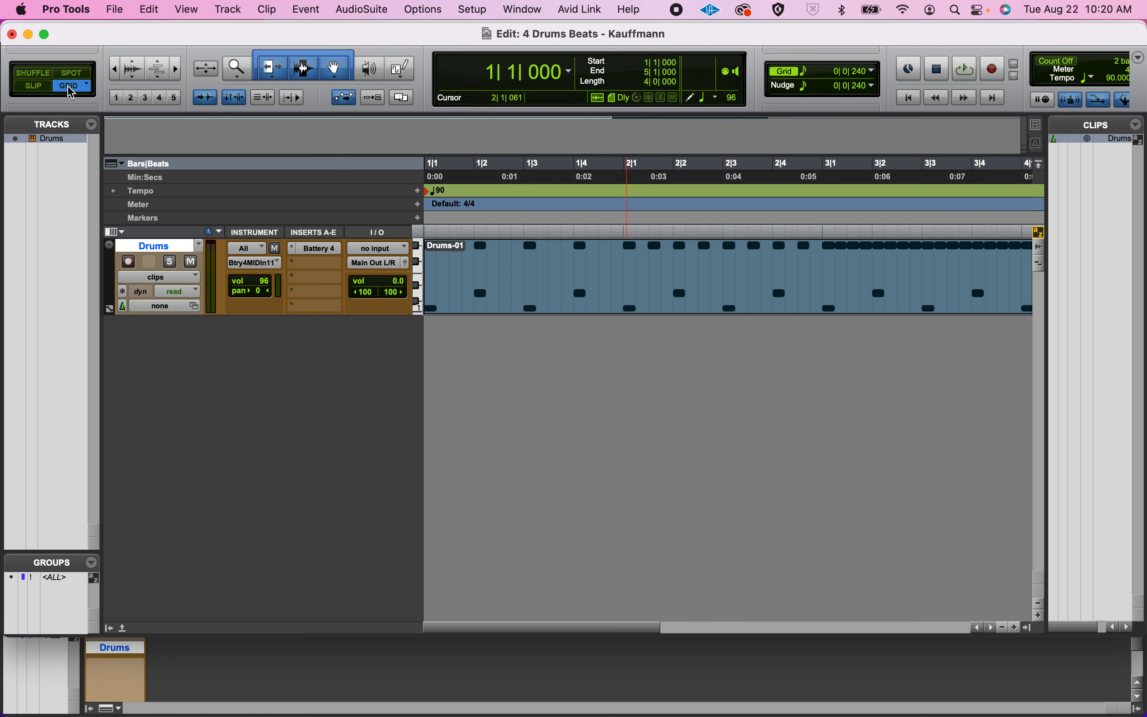
pyautogui.press('super+bracketright')
pyautogui.press('super+bracketright')
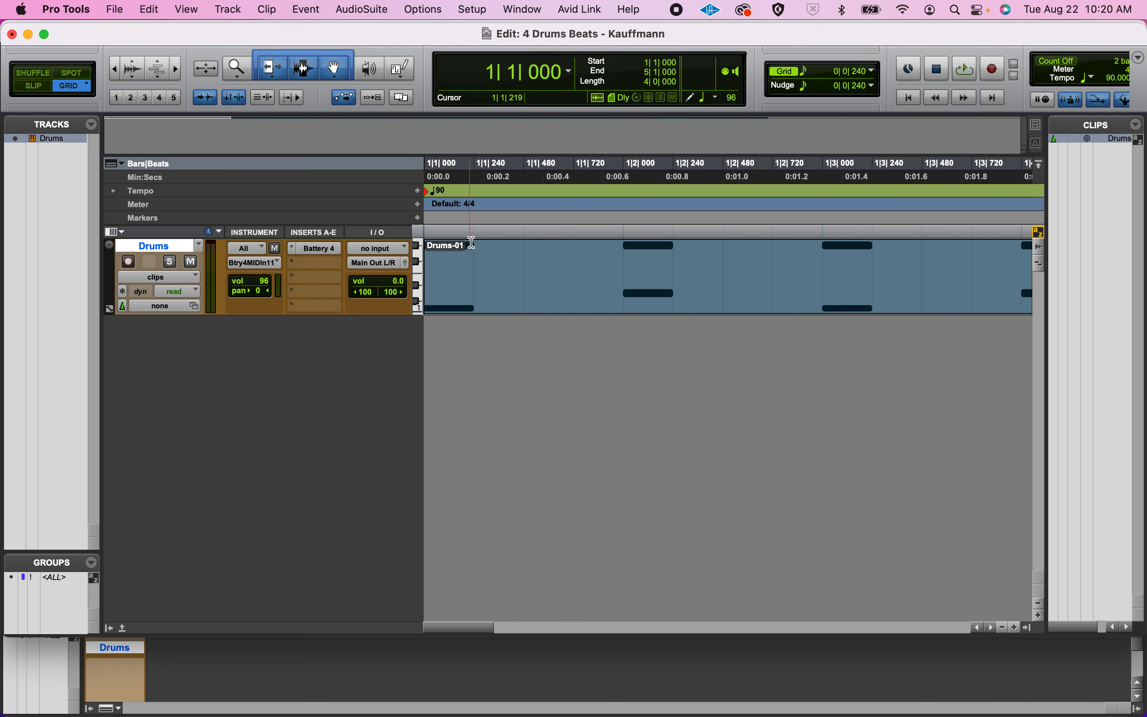
pyautogui.click(520, 251)
pyautogui.click(536, 255)
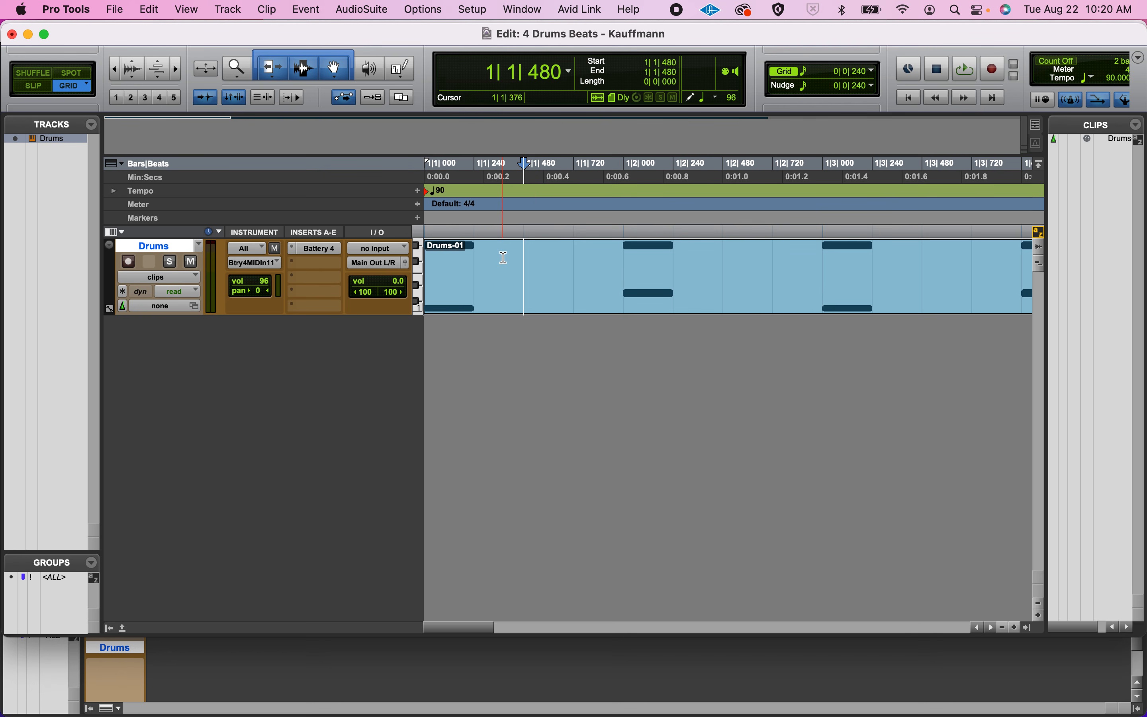
pyautogui.click(550, 264)
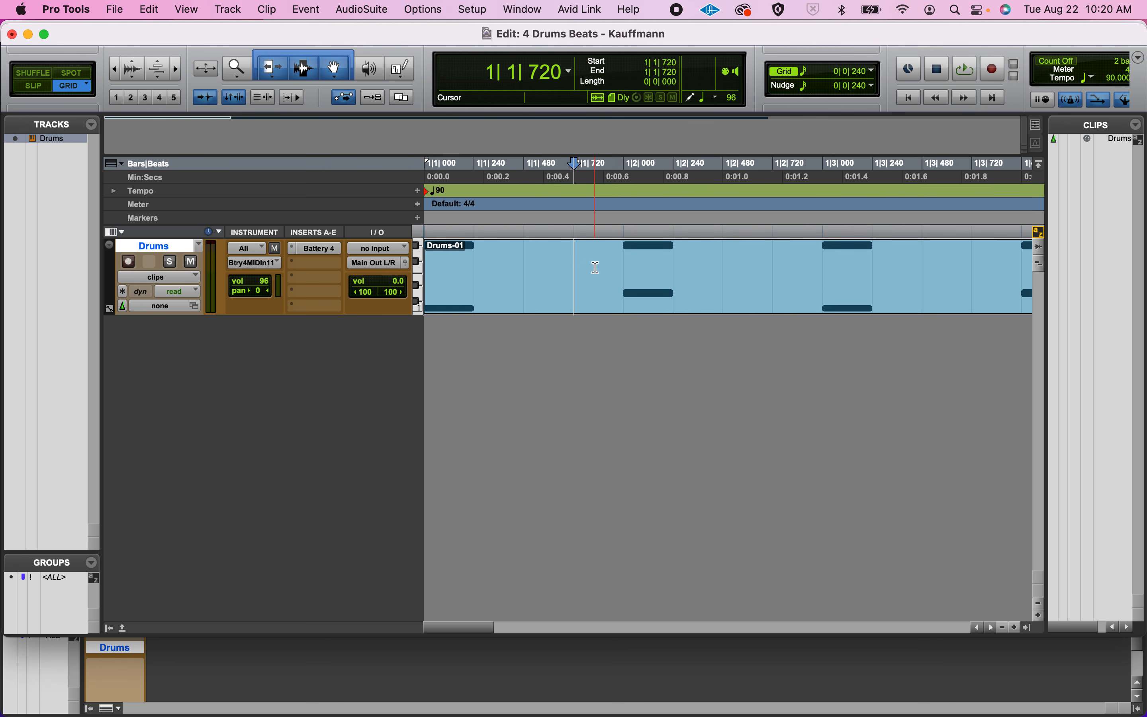
pyautogui.click(623, 264)
pyautogui.click(681, 264)
pyautogui.click(718, 271)
pyautogui.click(705, 269)
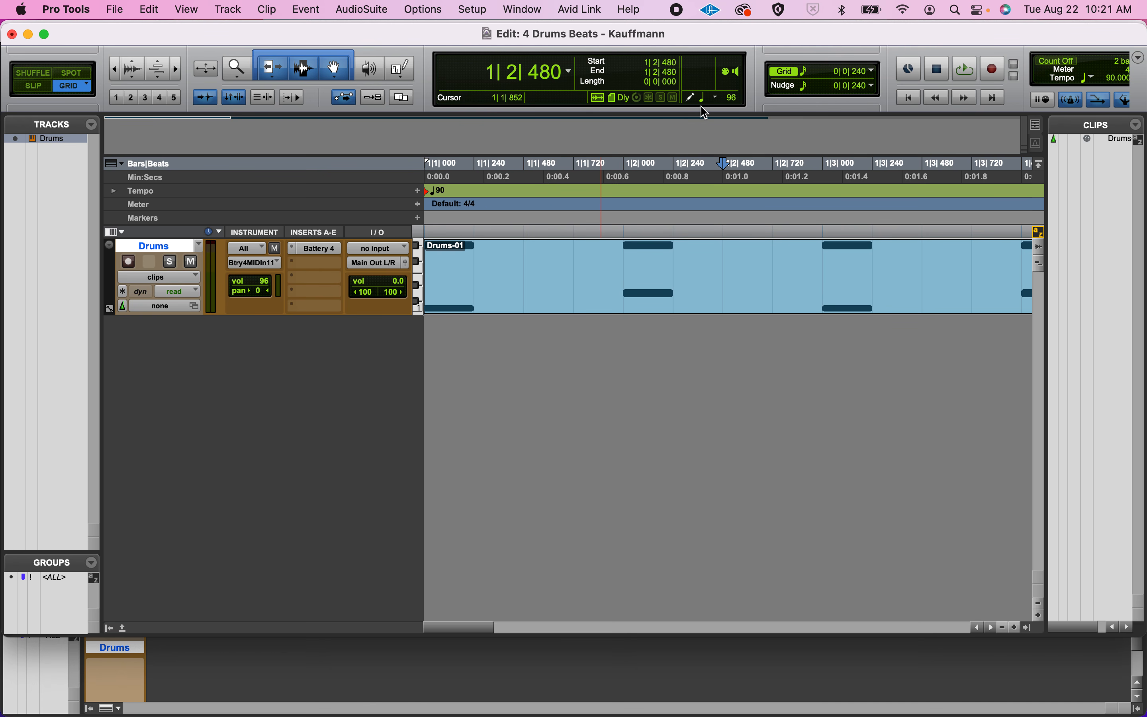
# Change the grid value to a 1/32 note and restore it to a 1/16 note.
pyautogui.click(807, 77)
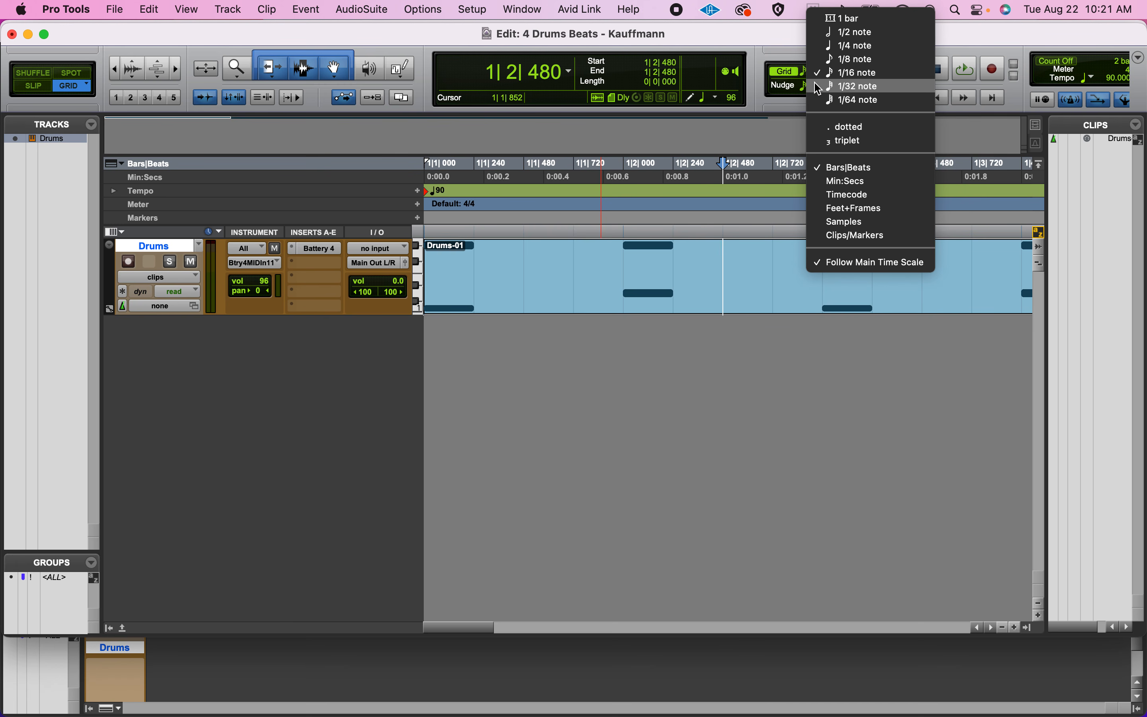
pyautogui.click(818, 86)
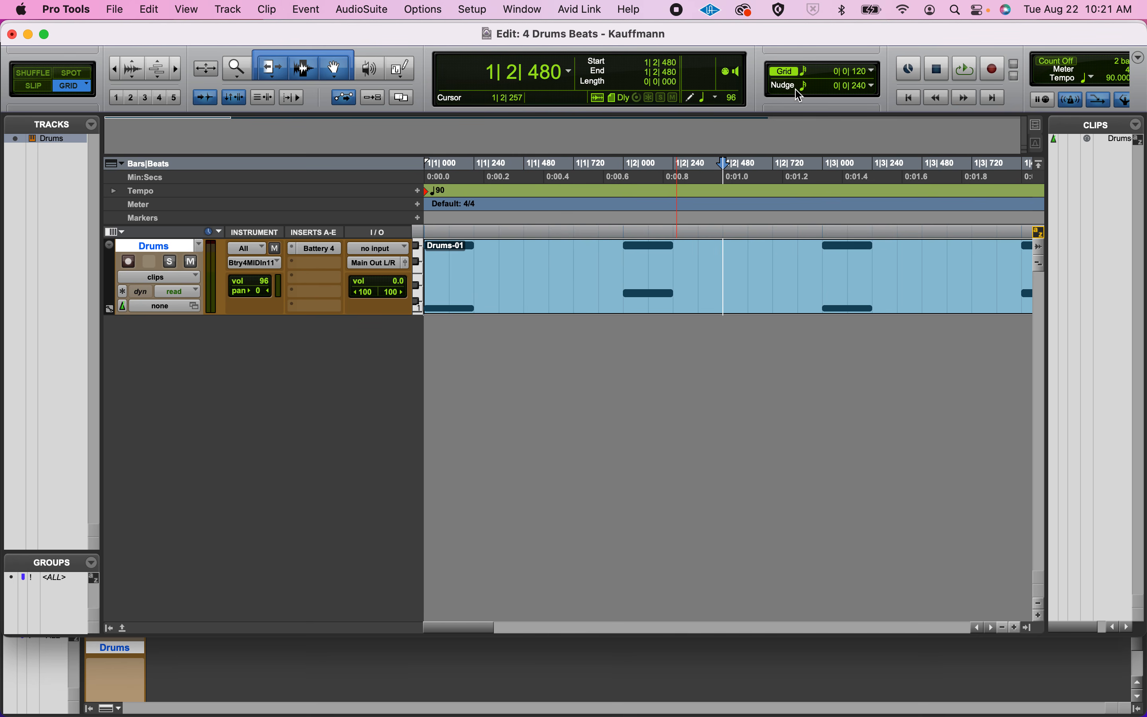
pyautogui.click(806, 73)
pyautogui.click(817, 60)
# Switch to Slip mode and place the cursor freely between grid lines in beat 1, including 1|1|407, 1|1|411 and 1|1|756.
pyautogui.click(35, 94)
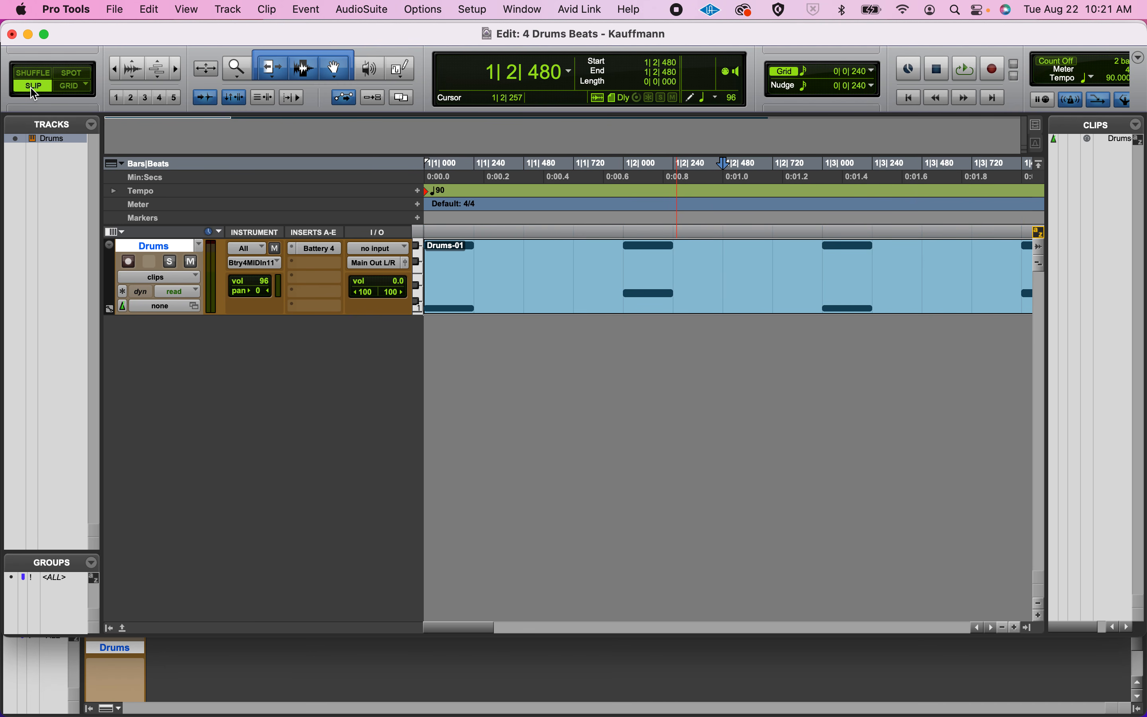
pyautogui.click(488, 261)
pyautogui.click(495, 262)
pyautogui.click(503, 264)
pyautogui.click(509, 261)
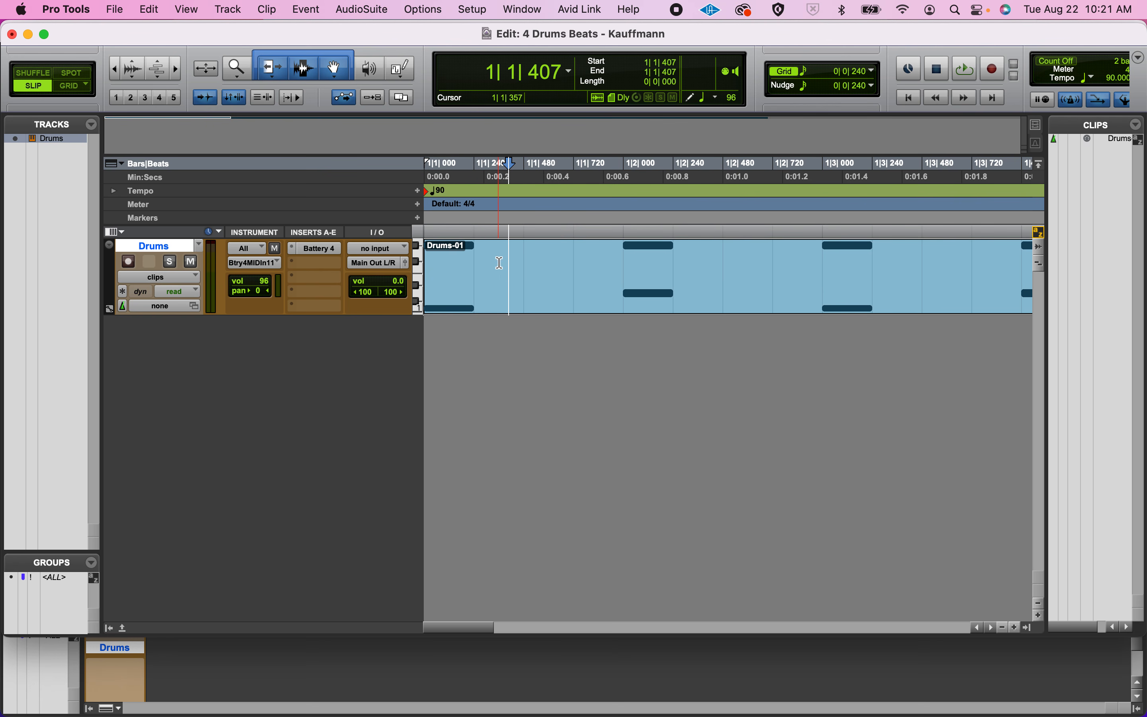
pyautogui.click(499, 263)
pyautogui.click(492, 266)
pyautogui.click(504, 264)
pyautogui.click(510, 263)
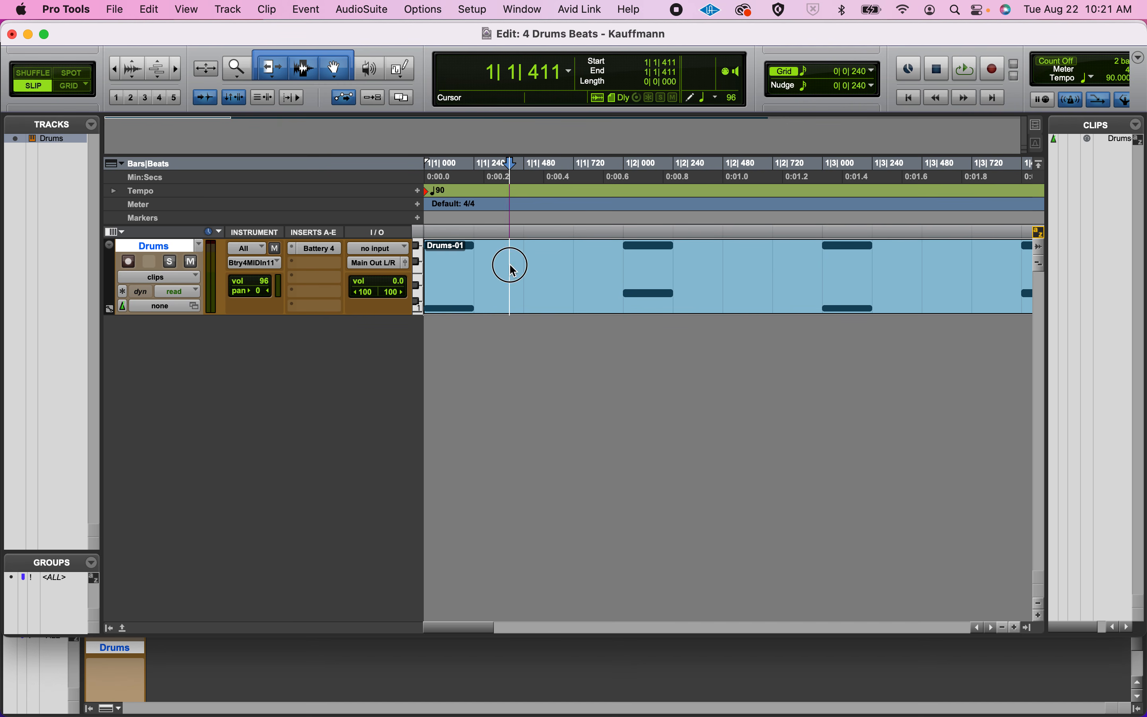
pyautogui.click(529, 267)
pyautogui.click(561, 267)
pyautogui.click(582, 266)
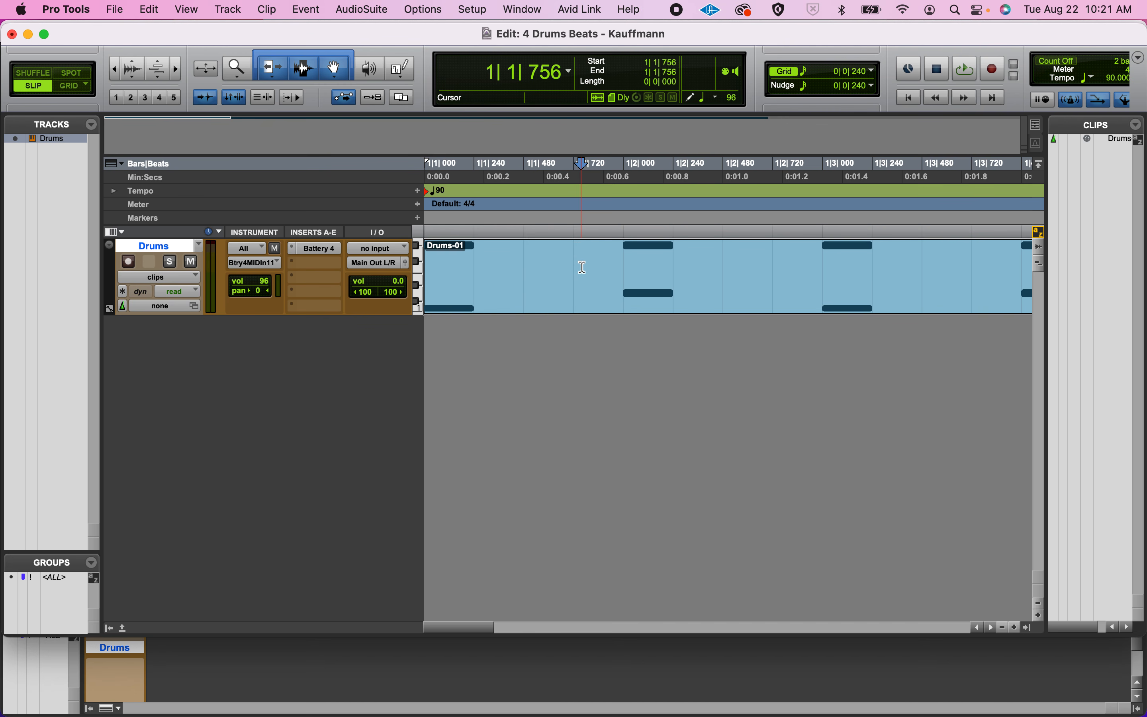
# Return to Grid mode, place the cursor at 1|2|000, and highlight the first bar from 2|1|000 back to 1|1|000.
pyautogui.click(70, 88)
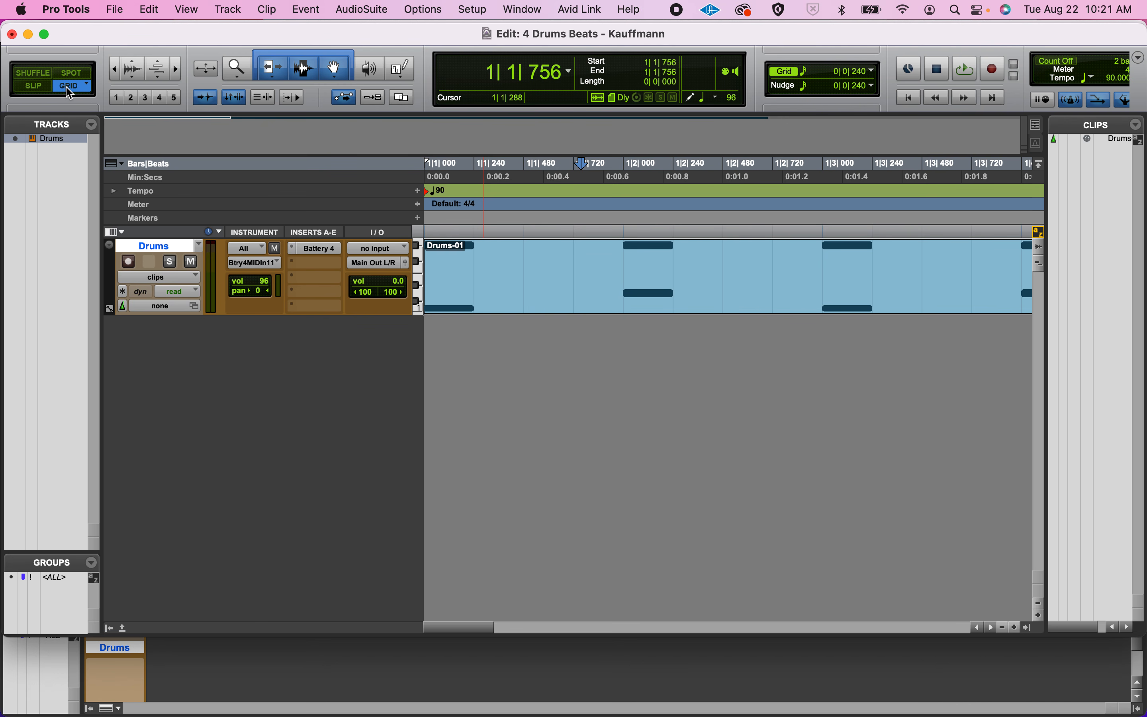
pyautogui.click(631, 256)
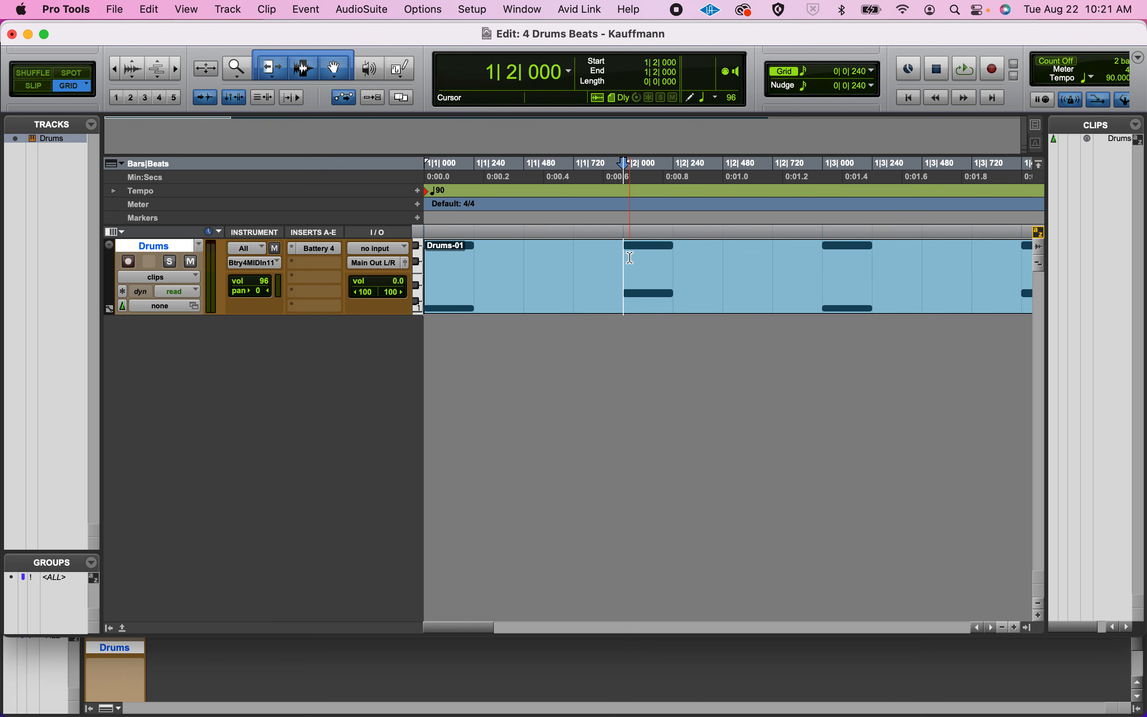
pyautogui.press('r')
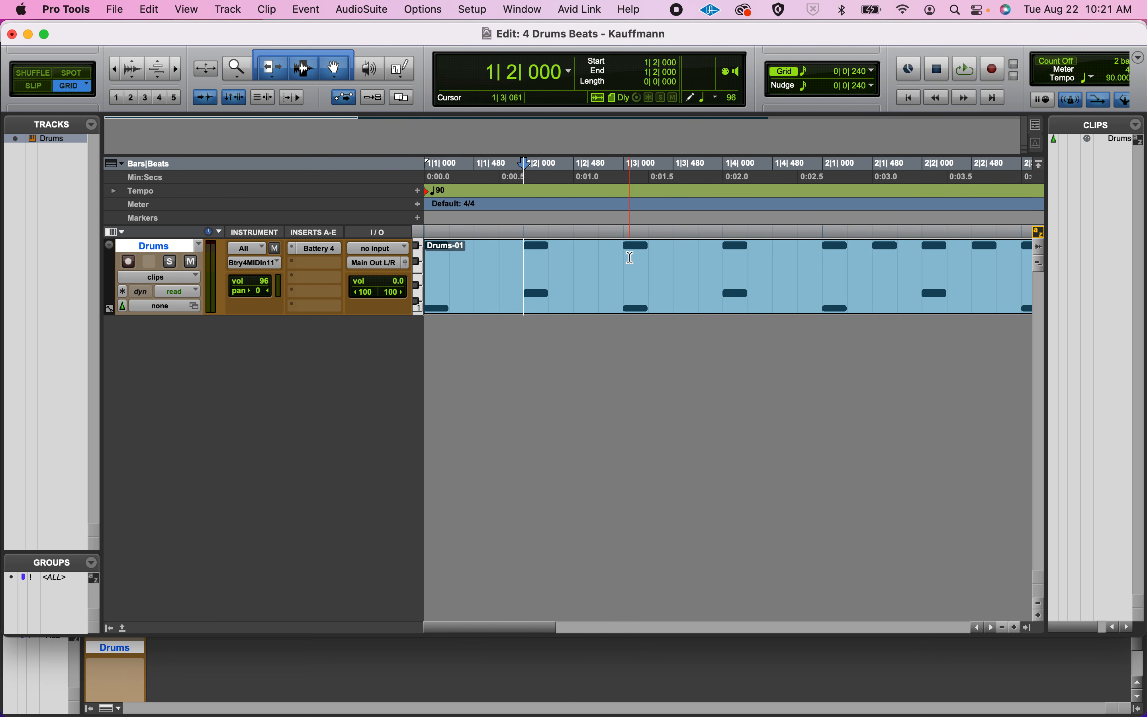
pyautogui.press('super+bracketleft')
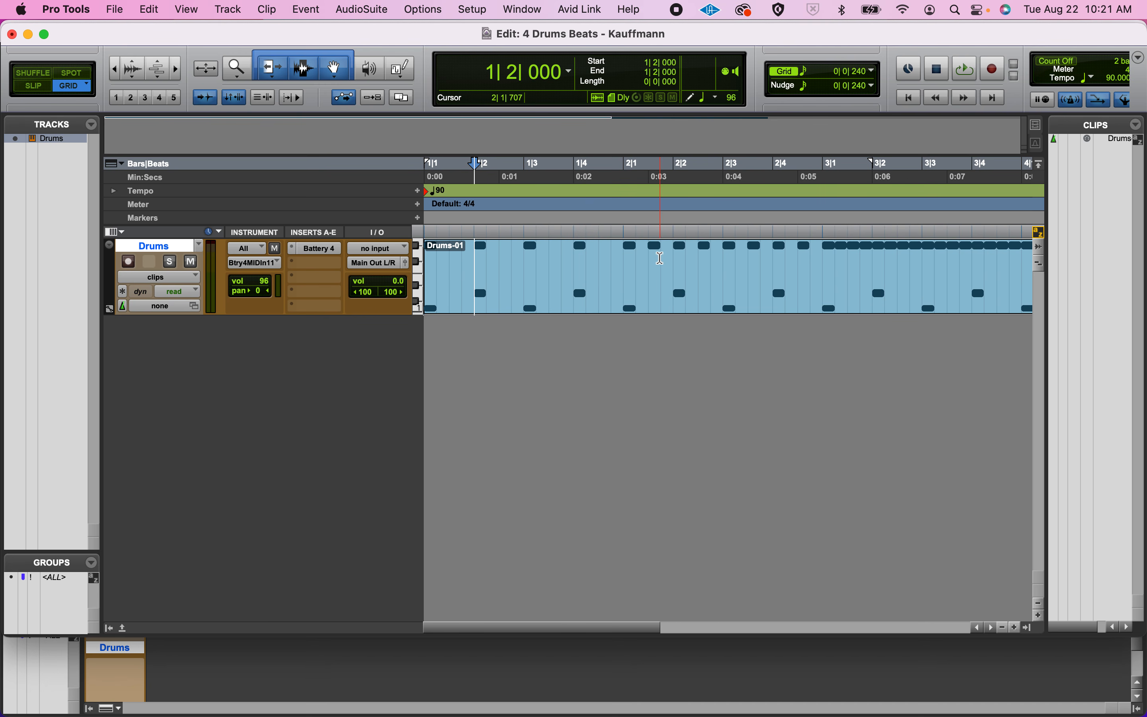
pyautogui.moveTo(624, 266); pyautogui.dragTo(393, 265)
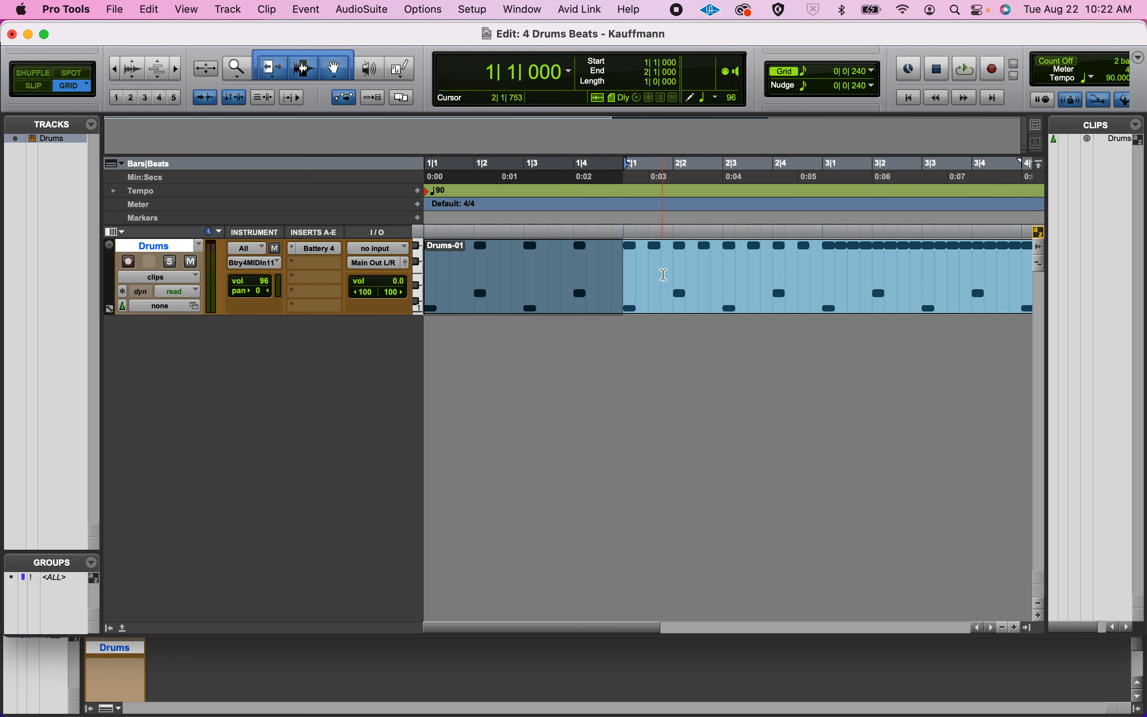
pyautogui.click(664, 275)
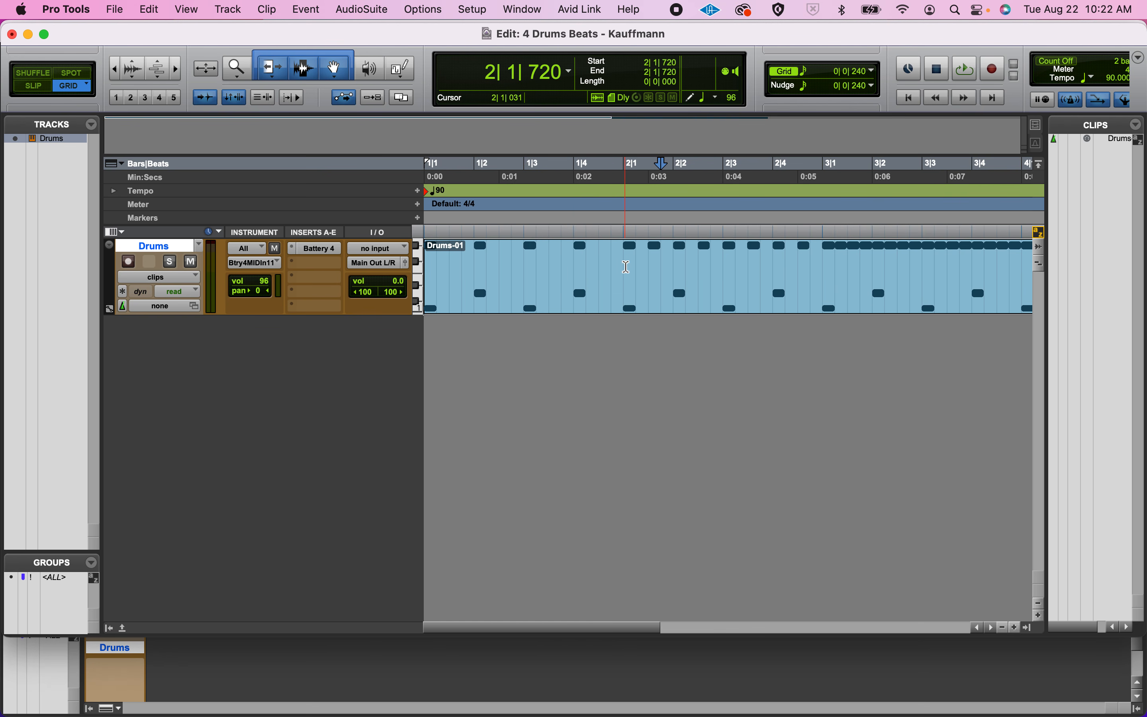
# Separate the Drums-01 clip at 2|1|000 and select each of the two resulting clips in turn.
pyautogui.click(626, 267)
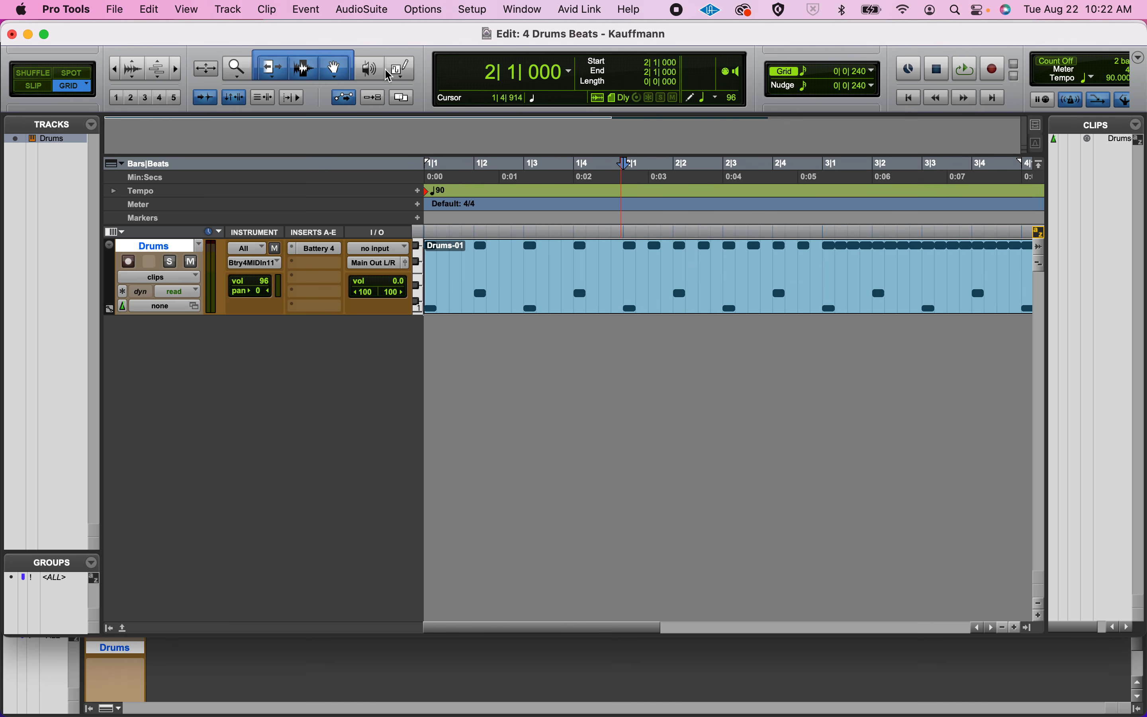
pyautogui.click(156, 8)
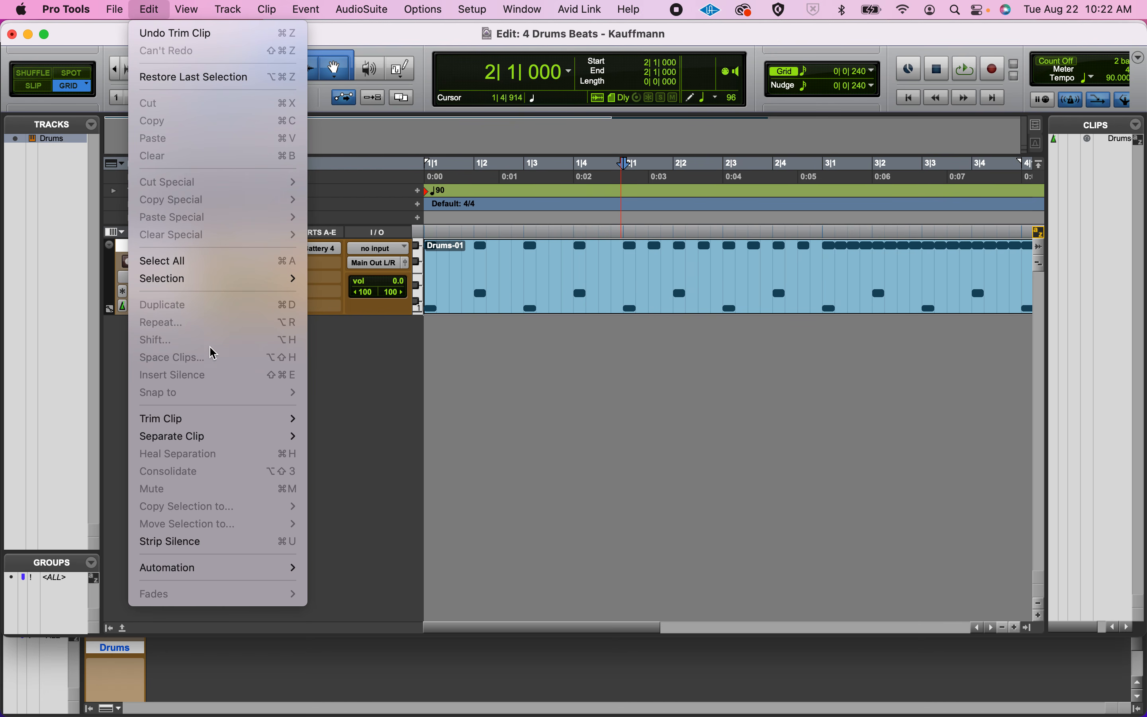
pyautogui.moveTo(207, 437)
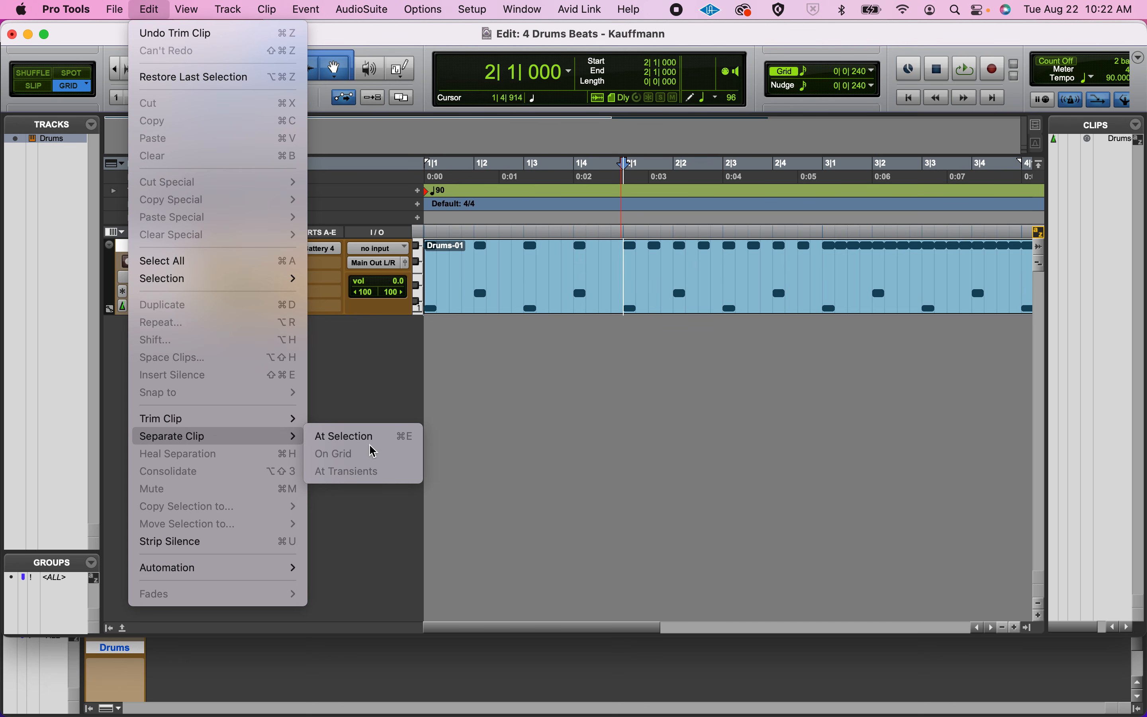
pyautogui.click(407, 436)
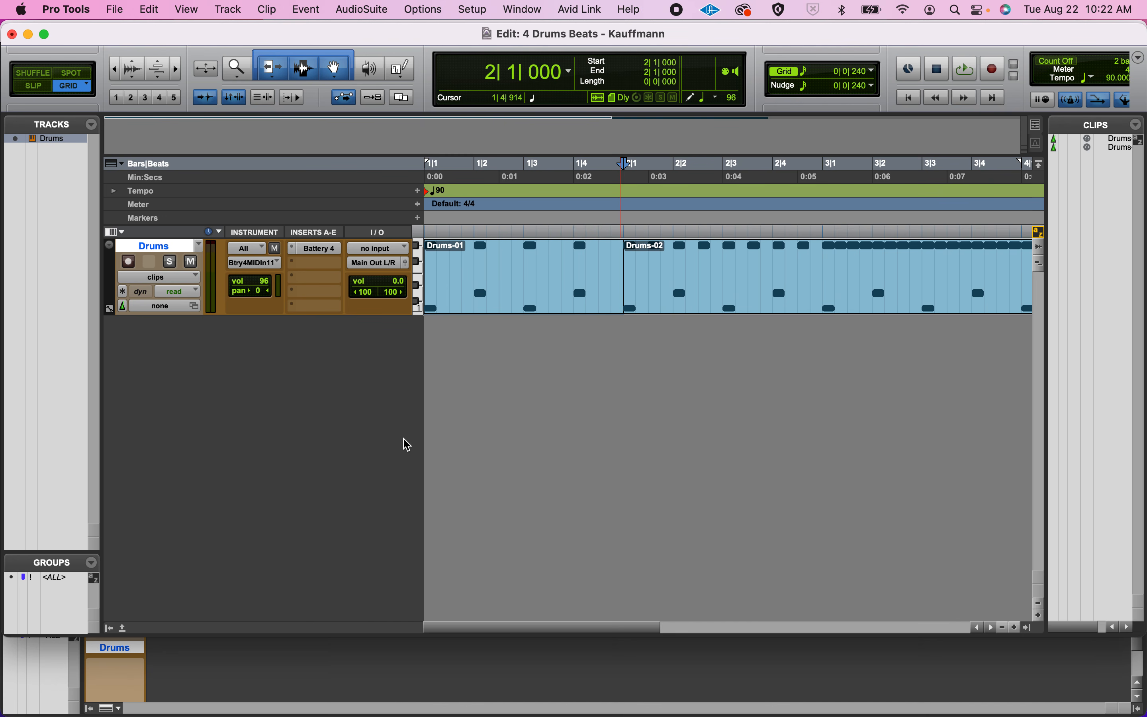
pyautogui.click(521, 306)
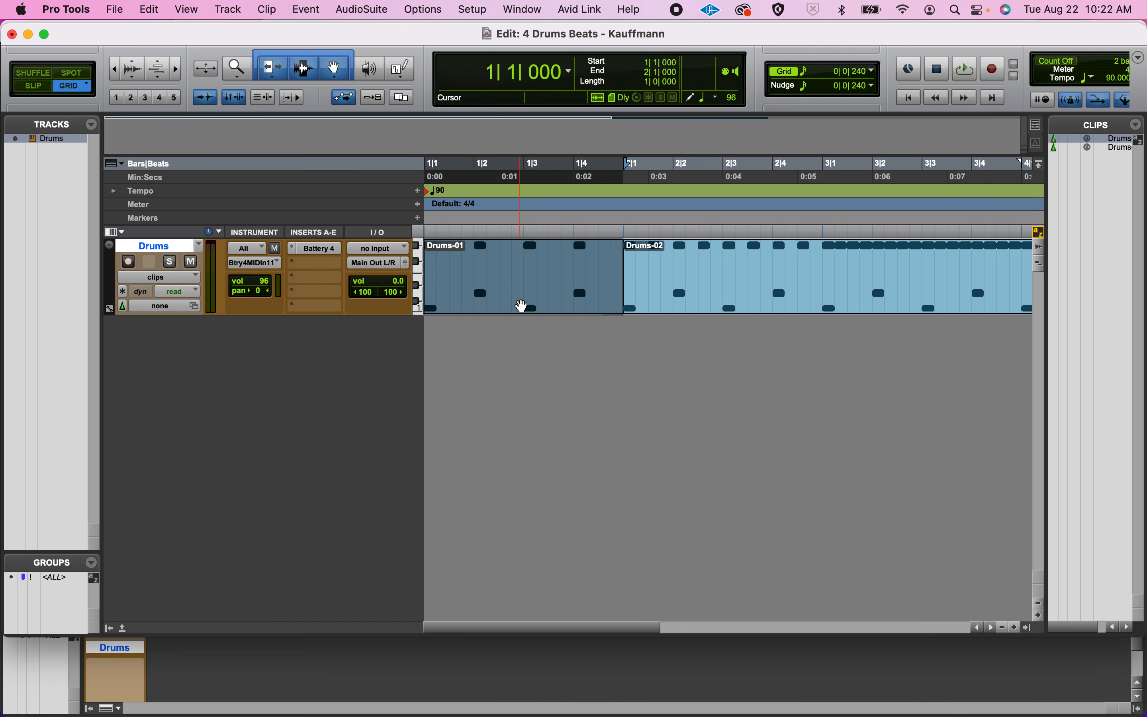
pyautogui.click(694, 306)
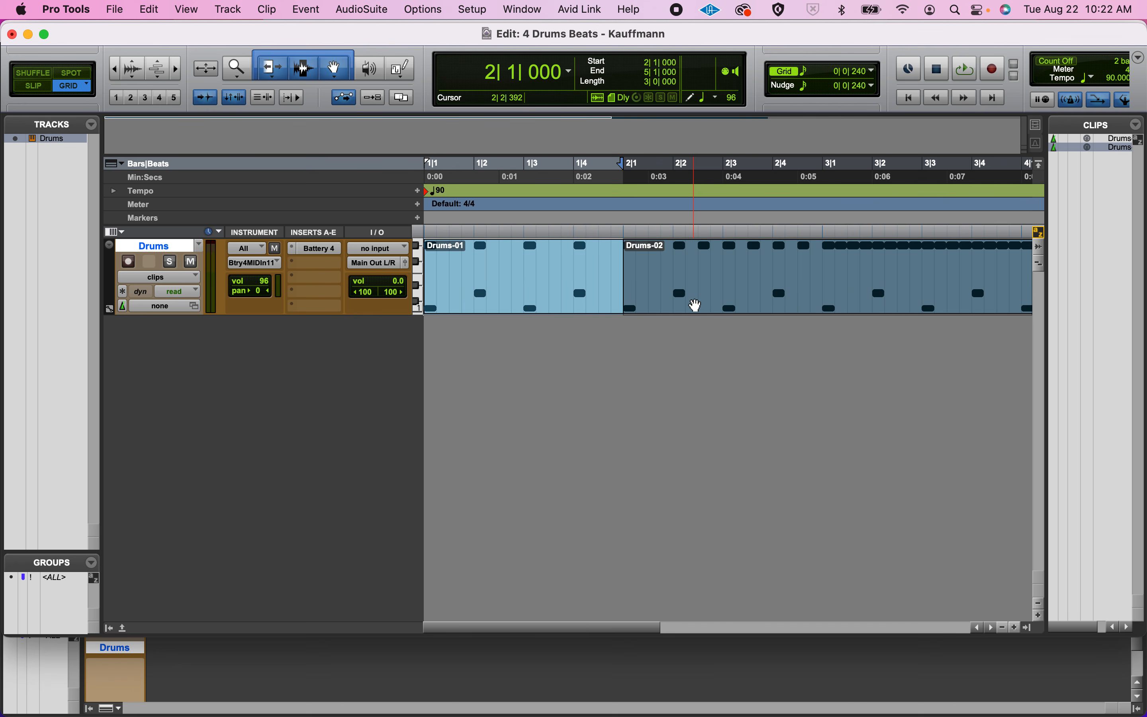
# Separate the Drums-02 clip at 3|1|000, the start of bar 3.
pyautogui.hscroll(3, 696, 306)
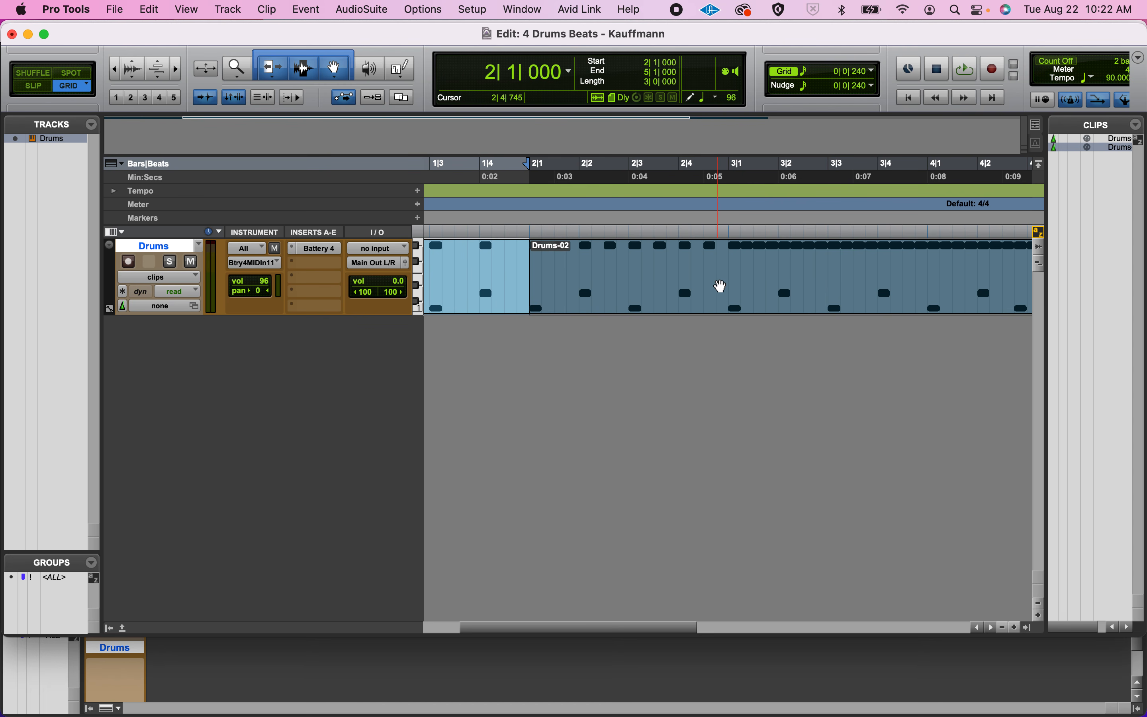
pyautogui.click(730, 269)
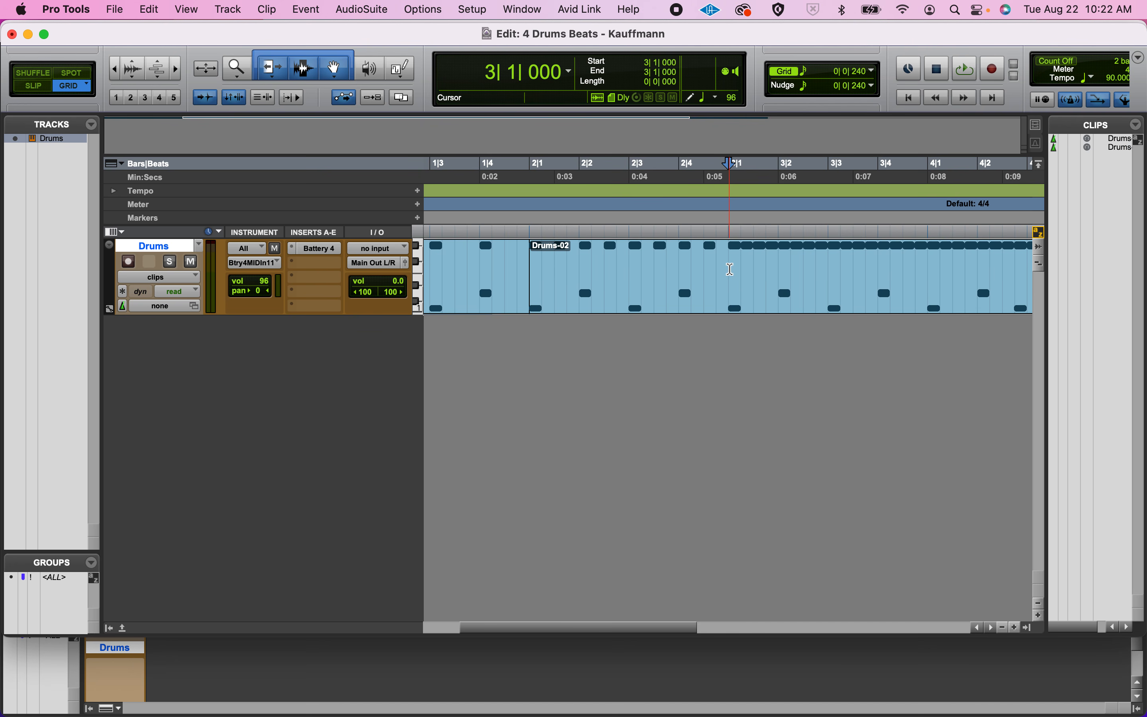
pyautogui.press('super+e')
pyautogui.hscroll(5, 732, 268)
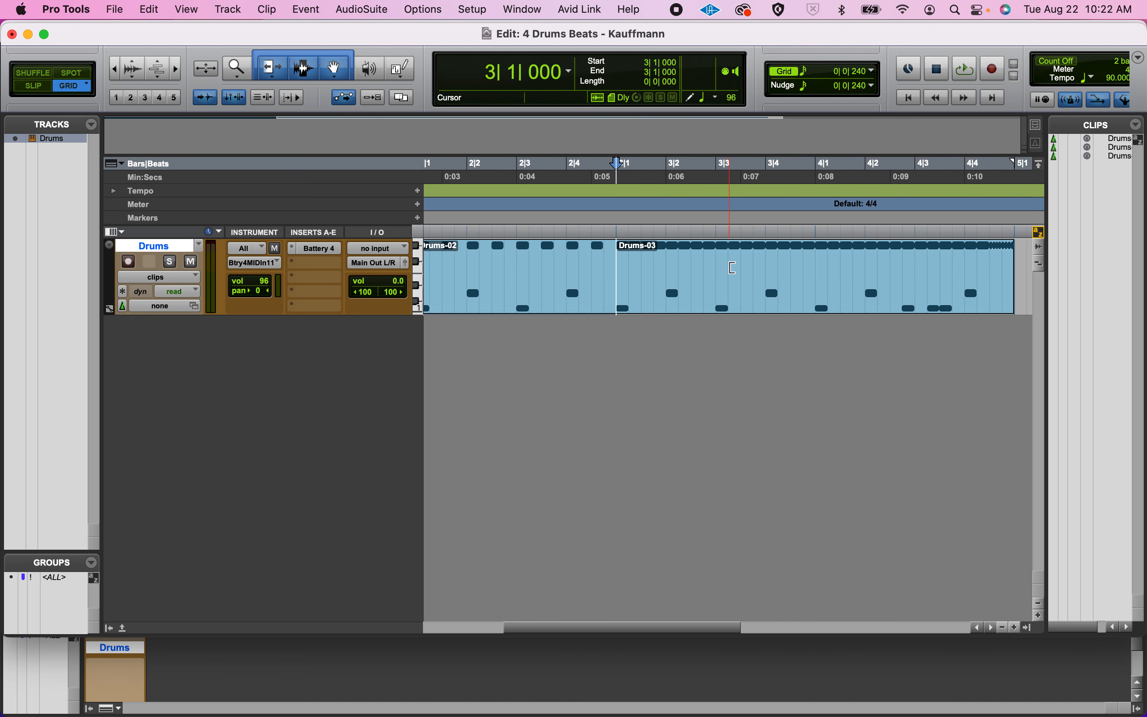
# Separate the Drums-03 clip at 4|1|000, the start of bar 4, and select the resulting one-bar clips individually back to Drums-01.
pyautogui.click(755, 266)
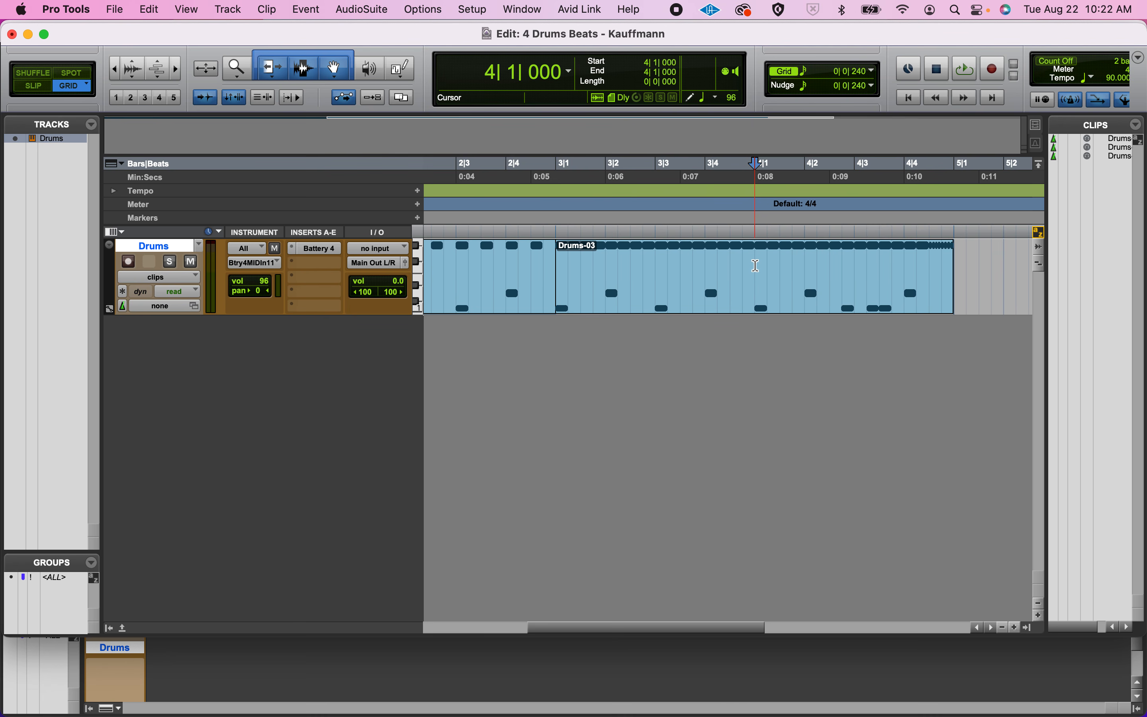
pyautogui.press('super+e')
pyautogui.click(806, 293)
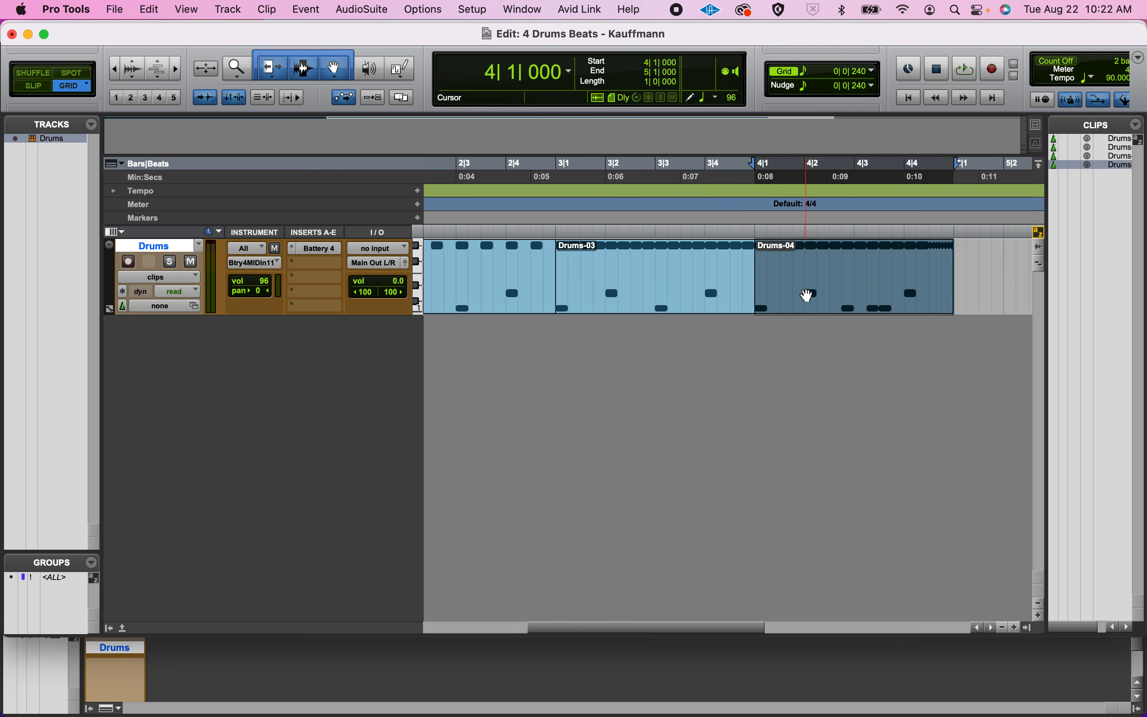
pyautogui.click(672, 306)
pyautogui.hscroll(-4, 673, 305)
pyautogui.click(630, 306)
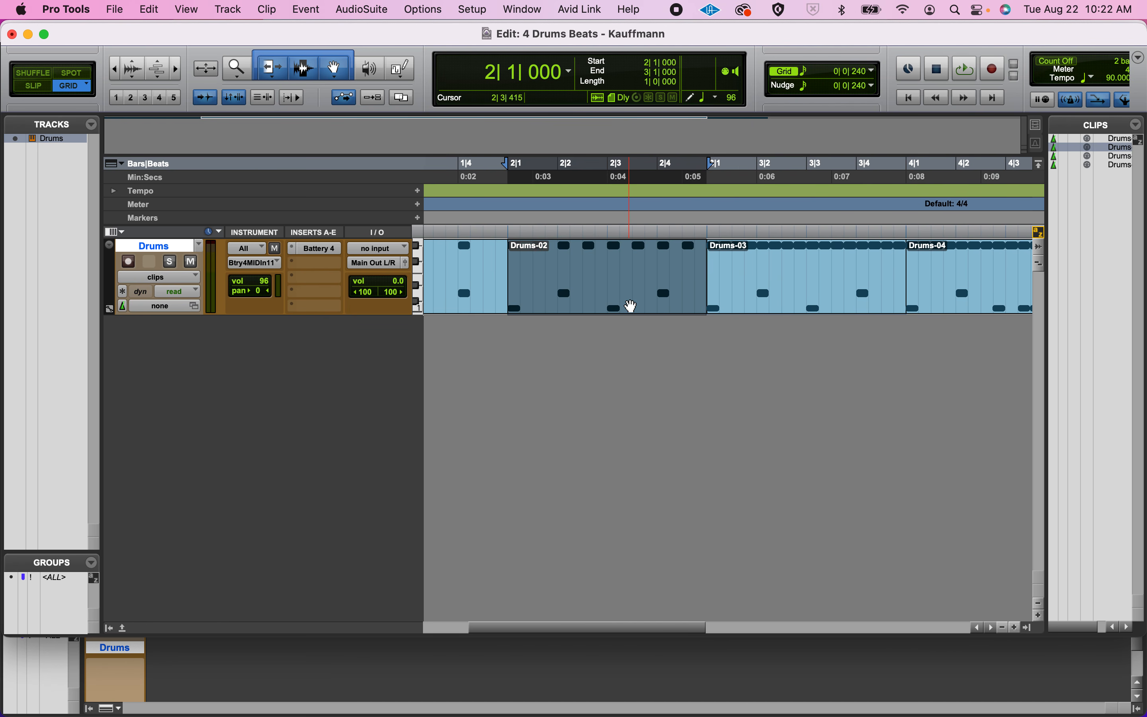
pyautogui.hscroll(-5, 627, 307)
pyautogui.click(546, 307)
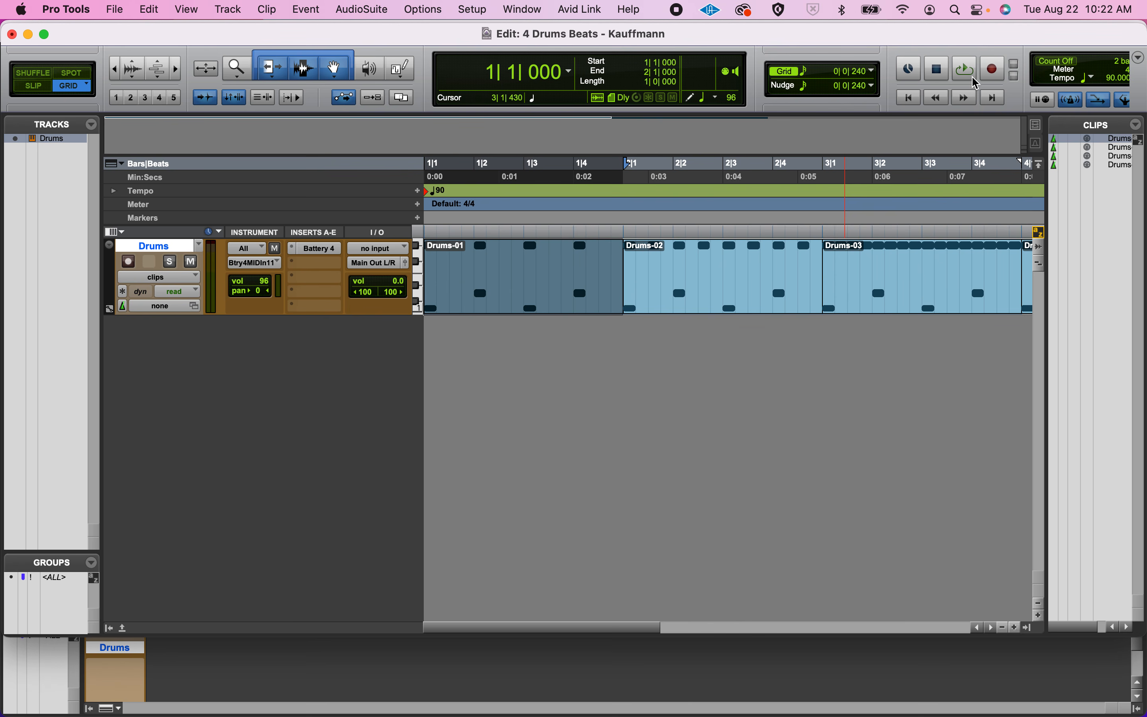
# Check that Loop Playback is enabled in the options and audition the selected Drums-01 clip as a loop.
pyautogui.click(419, 10)
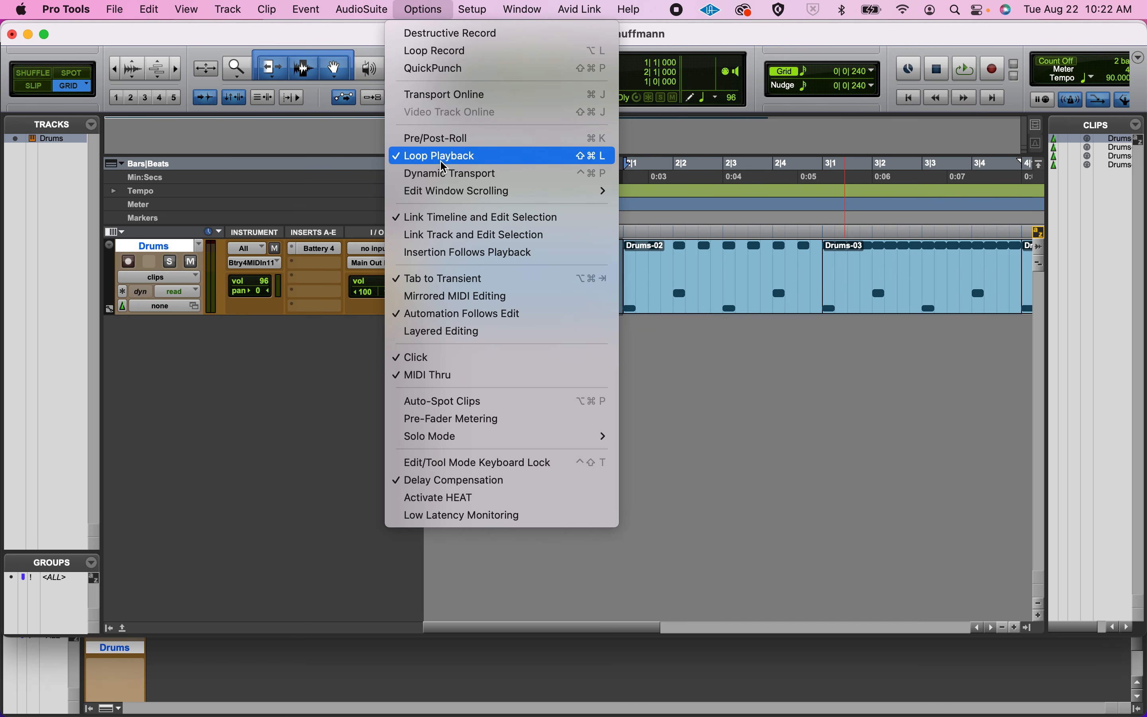
pyautogui.click(425, 8)
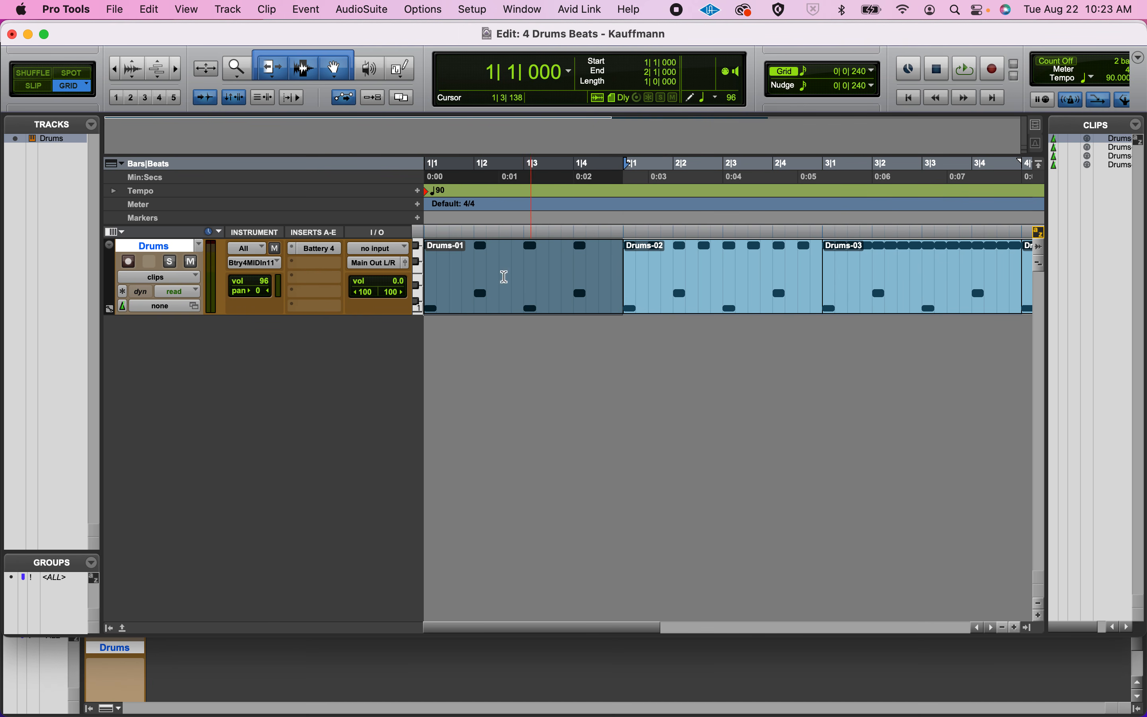
pyautogui.press('space')
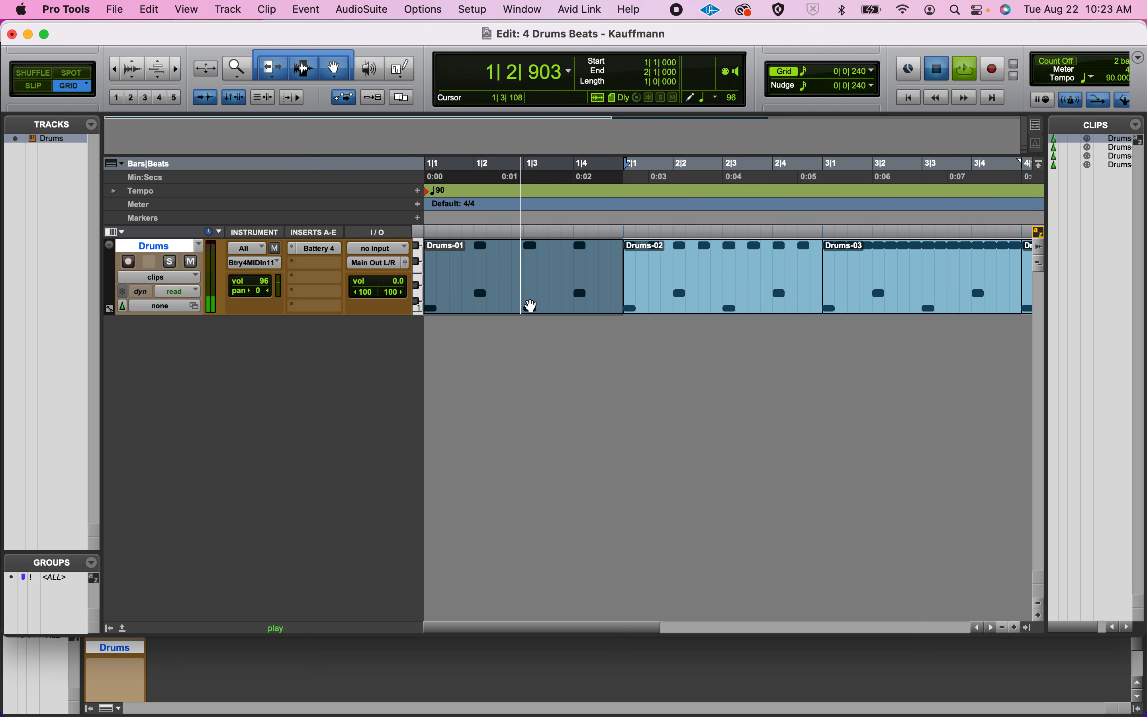
pyautogui.press('space')
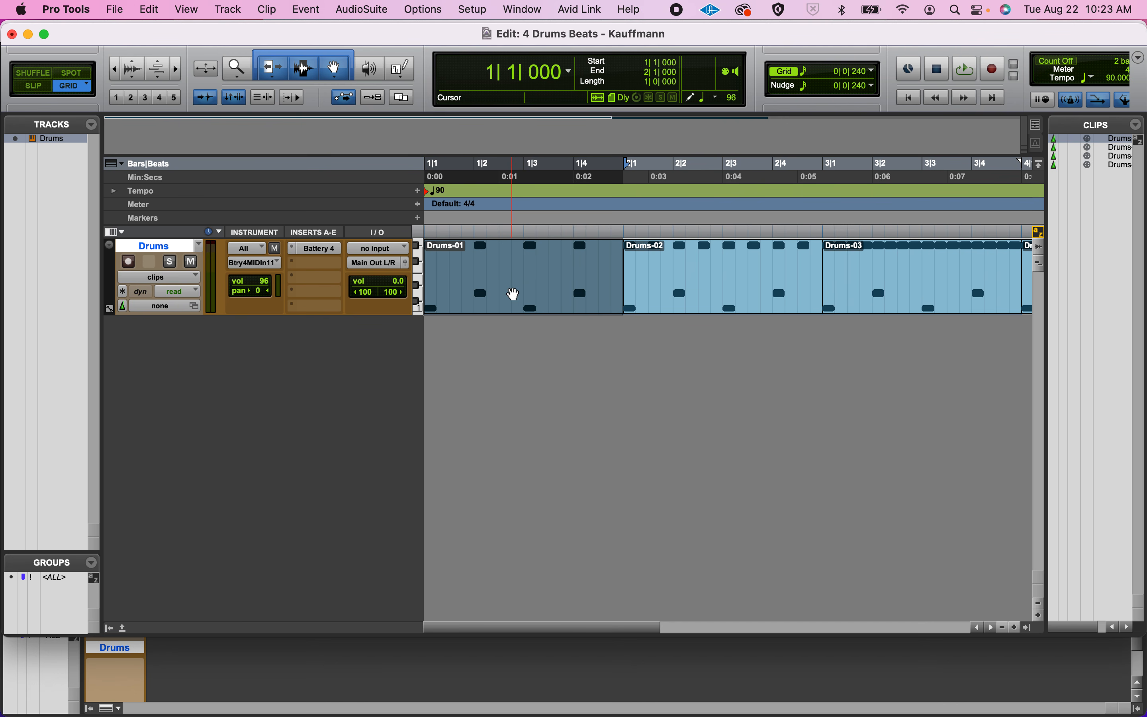
# Open the Drums-01 clip in the MIDI Editor, set the editor's grid value to 0|0|240, and close the editor.
pyautogui.doubleClick(513, 294)
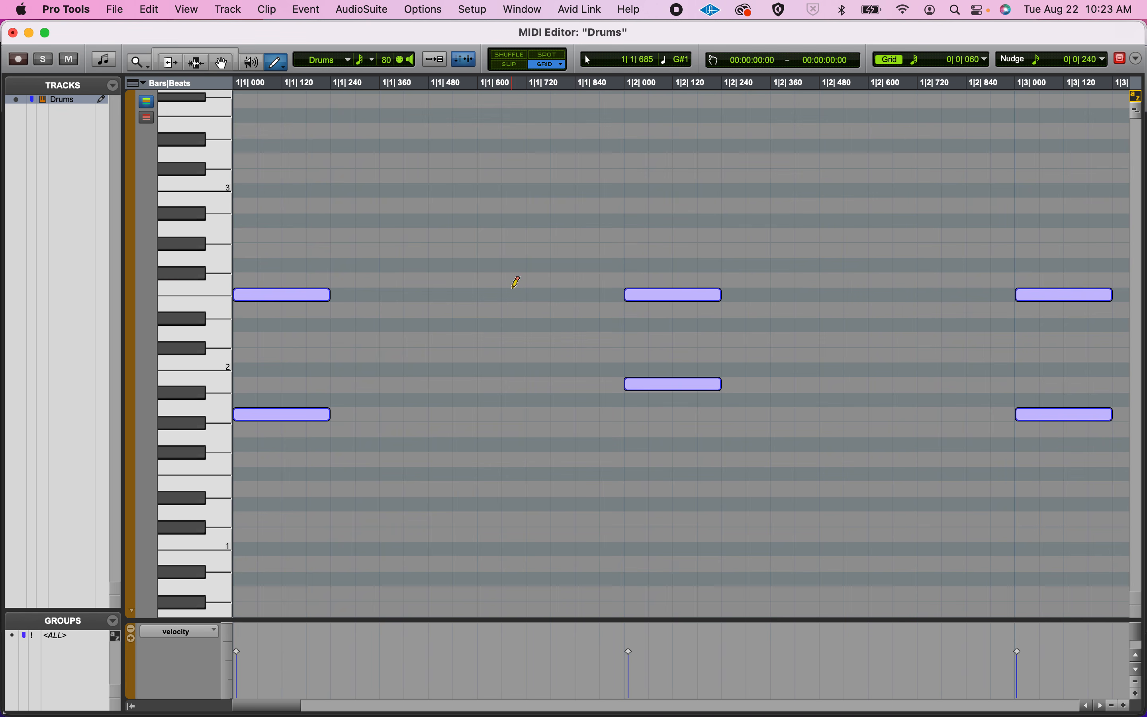
pyautogui.press('r')
pyautogui.press('r')
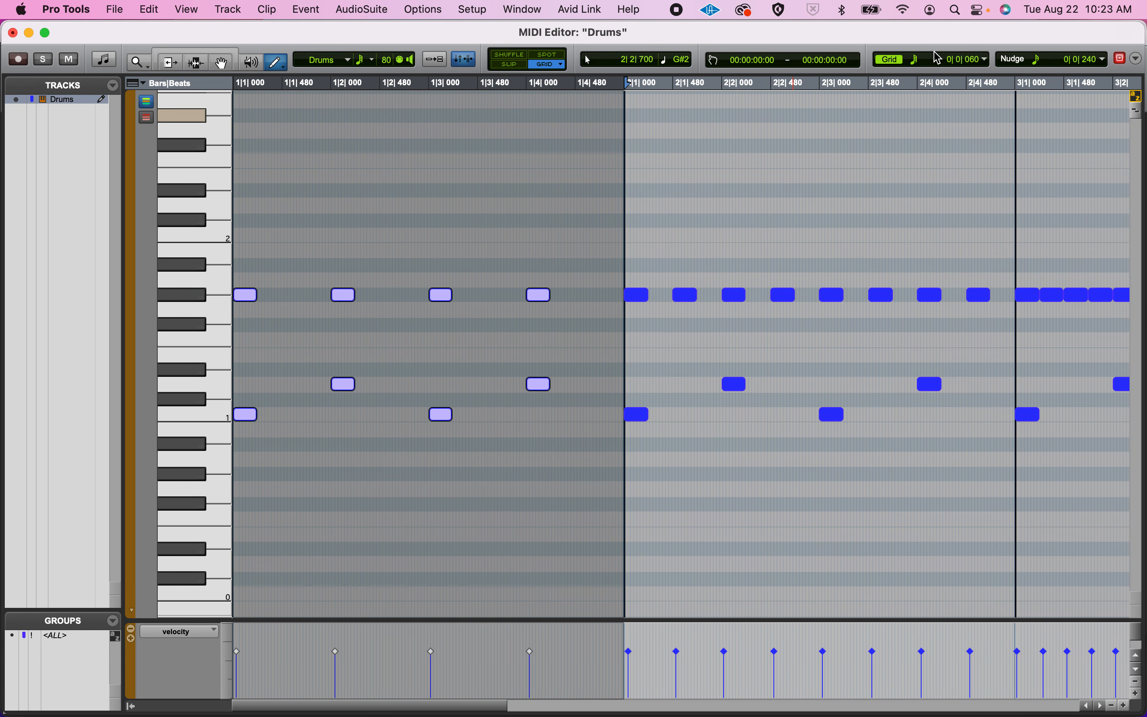
pyautogui.click(920, 59)
pyautogui.click(938, 34)
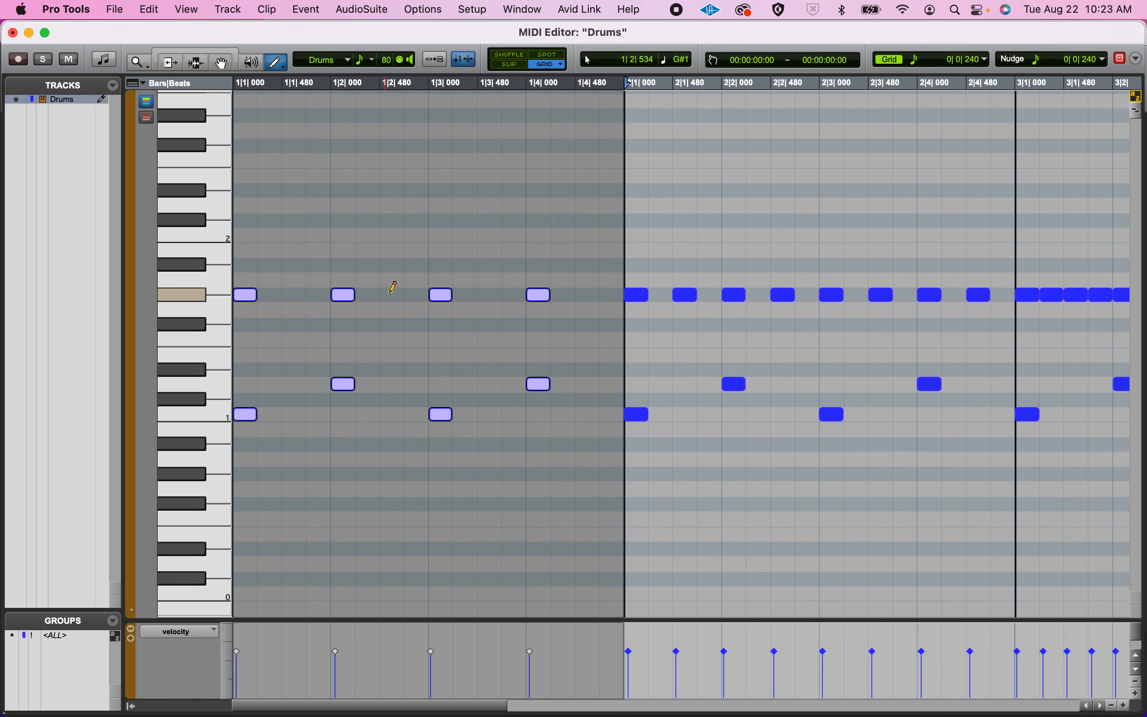
pyautogui.click(13, 33)
# Select and audition the Drums-02, Drums-03 and Drums-04 clips one after another with looped playback.
pyautogui.click(722, 308)
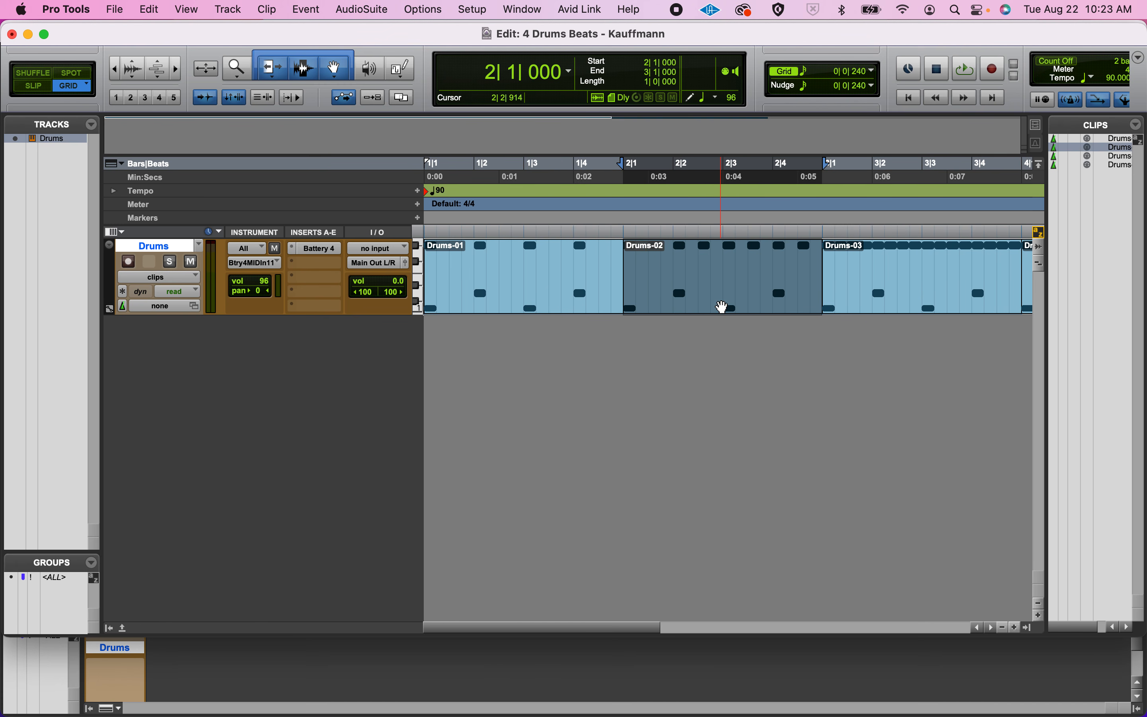
pyautogui.press('space')
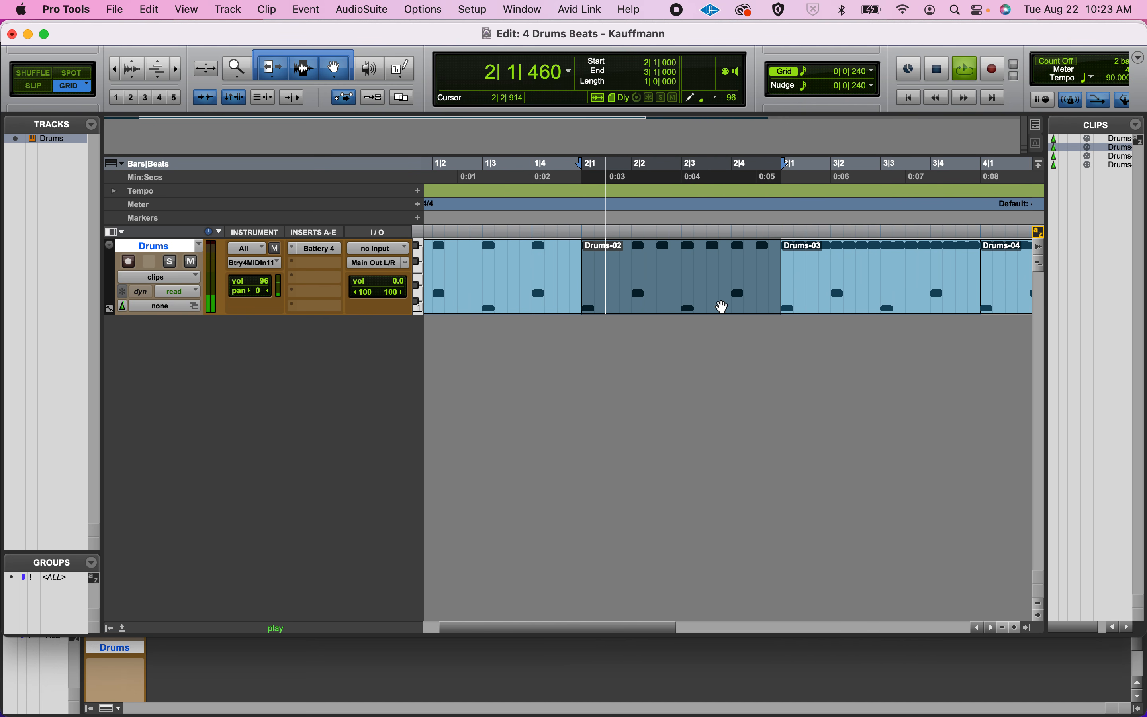
pyautogui.press('space')
pyautogui.click(755, 305)
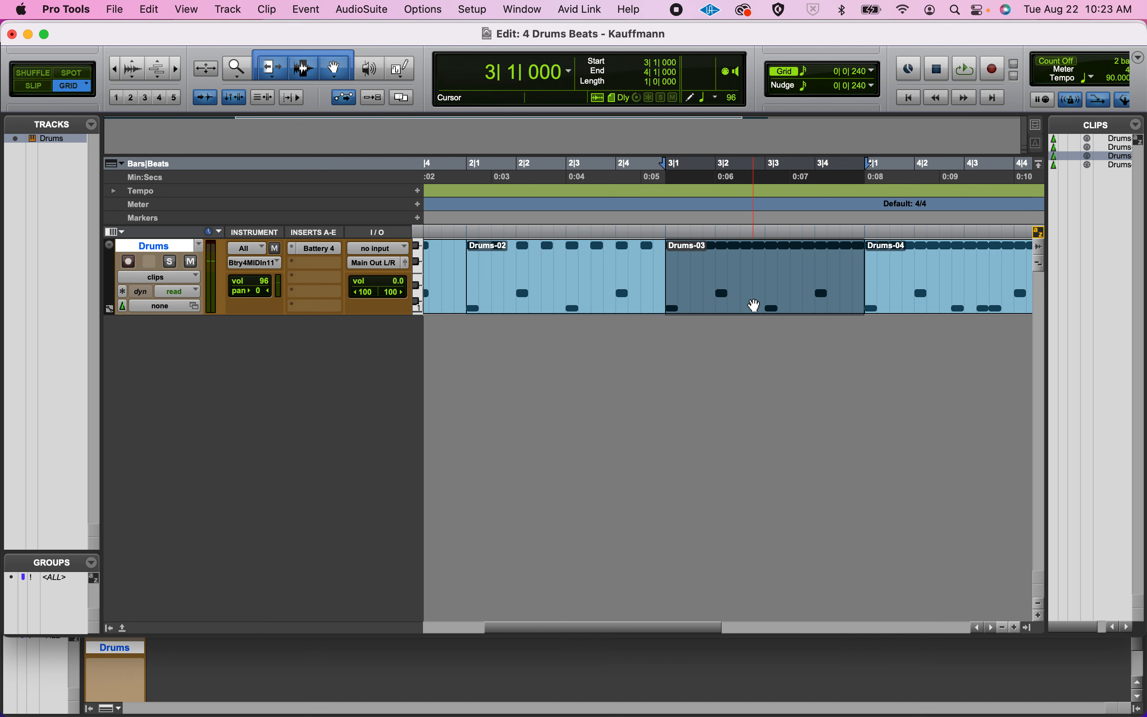
pyautogui.press('space')
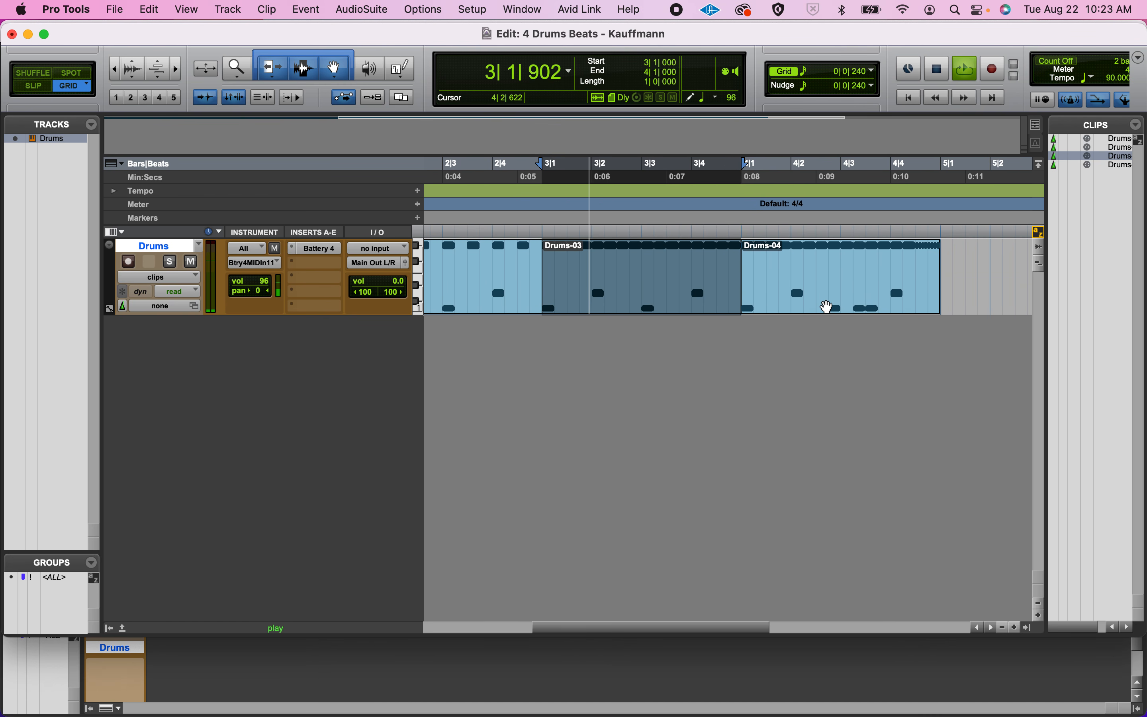
pyautogui.press('space')
pyautogui.click(827, 307)
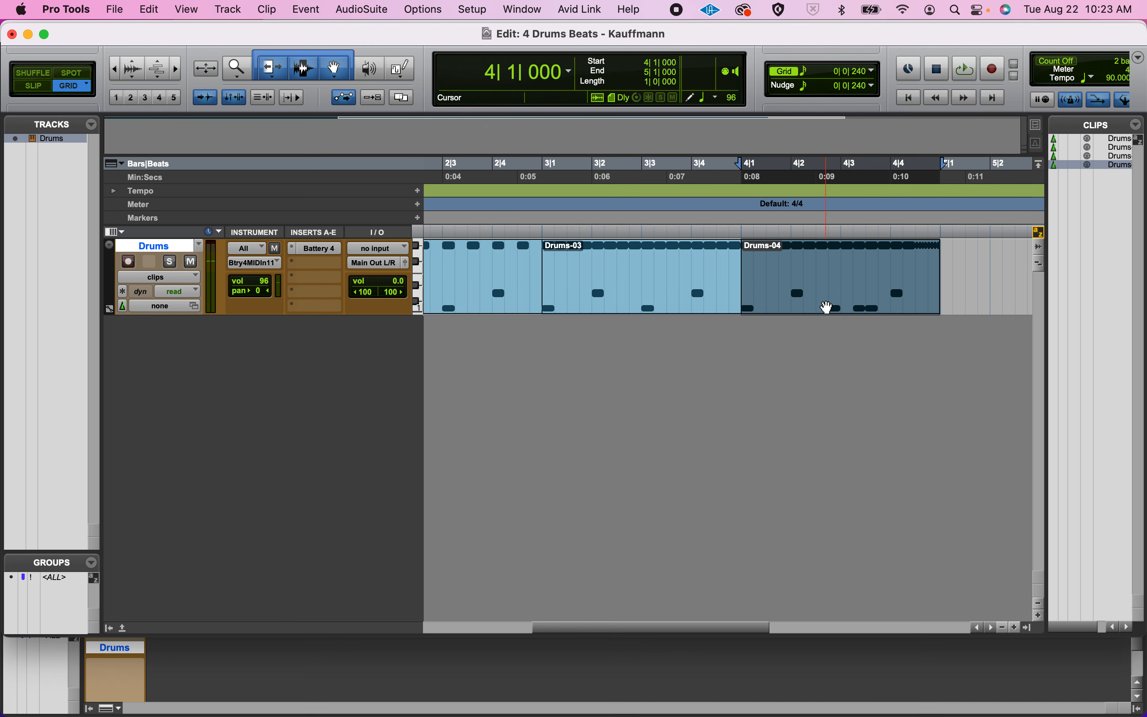
pyautogui.press('space')
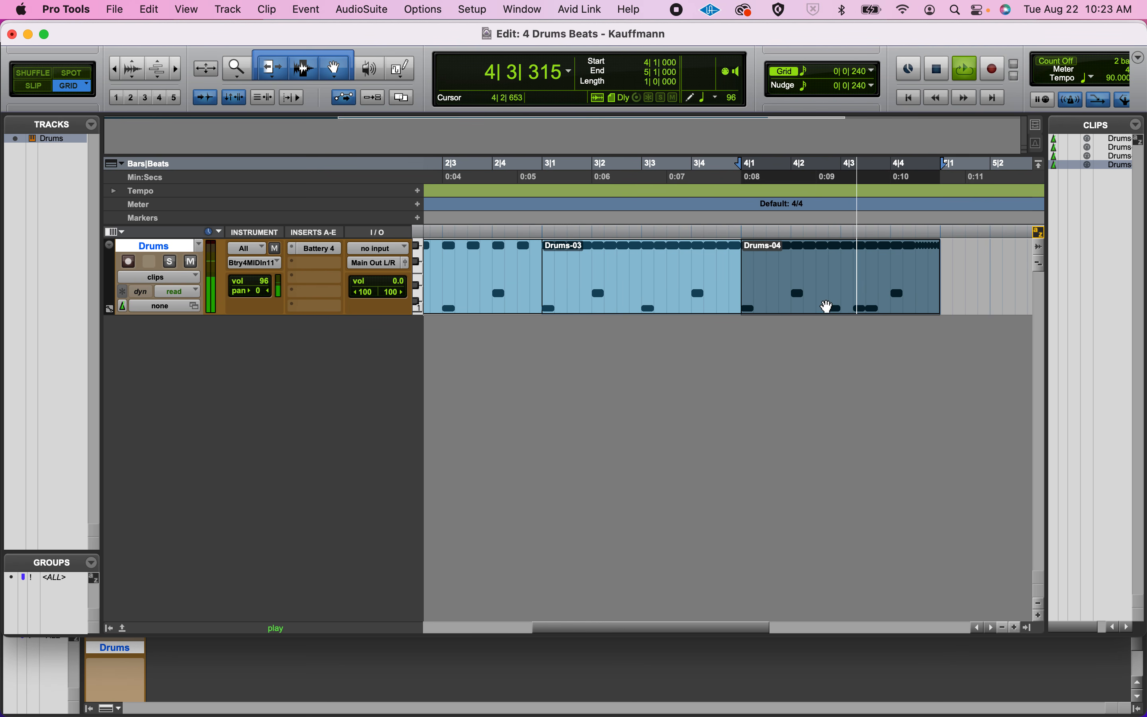
pyautogui.press('space')
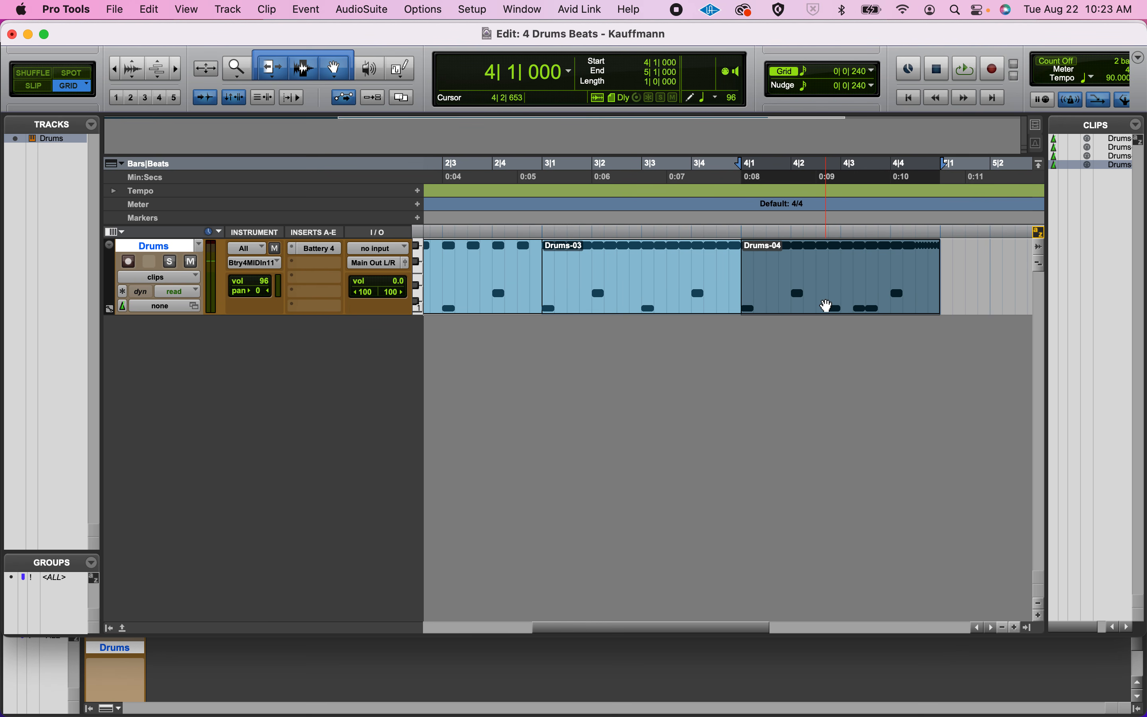
# Select all four clips from Drums-01 through Drums-04 with the Grabber tool and play the four-bar selection.
pyautogui.press('r')
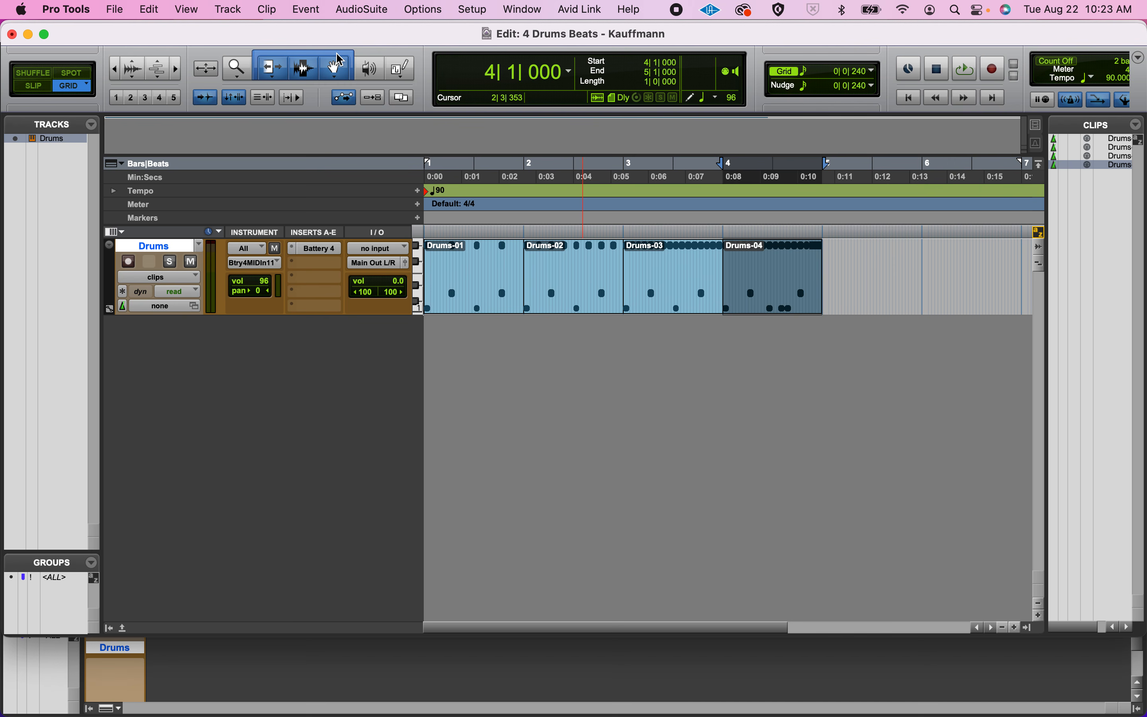
pyautogui.click(340, 75)
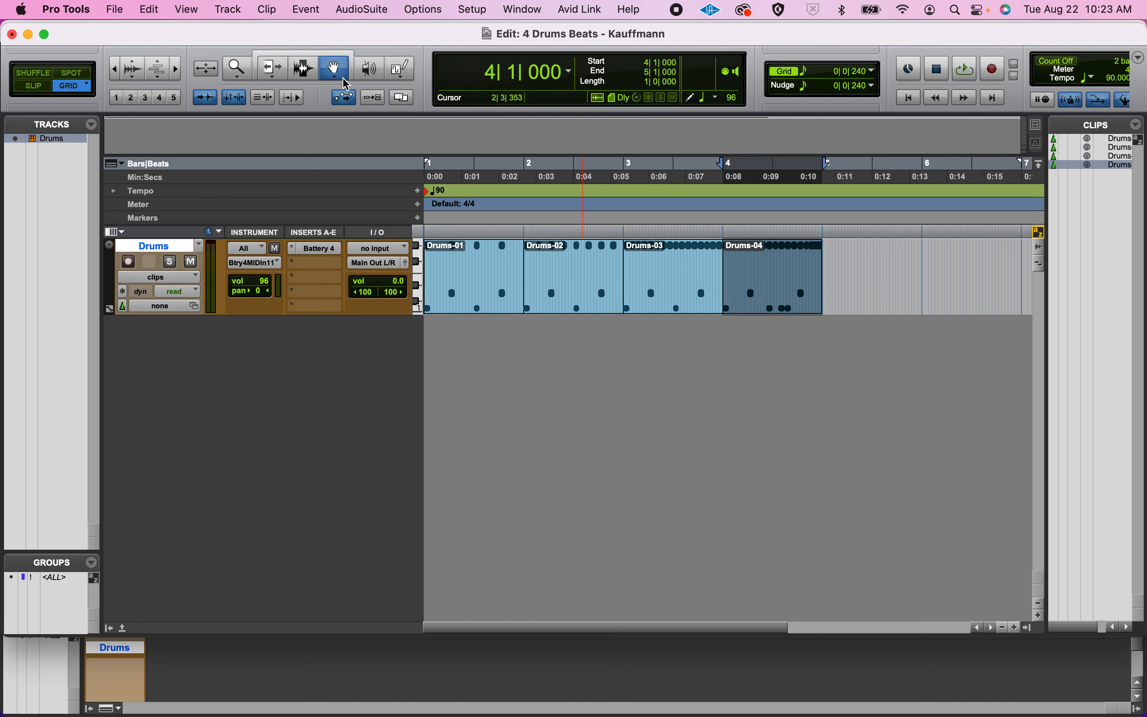
pyautogui.click(466, 308)
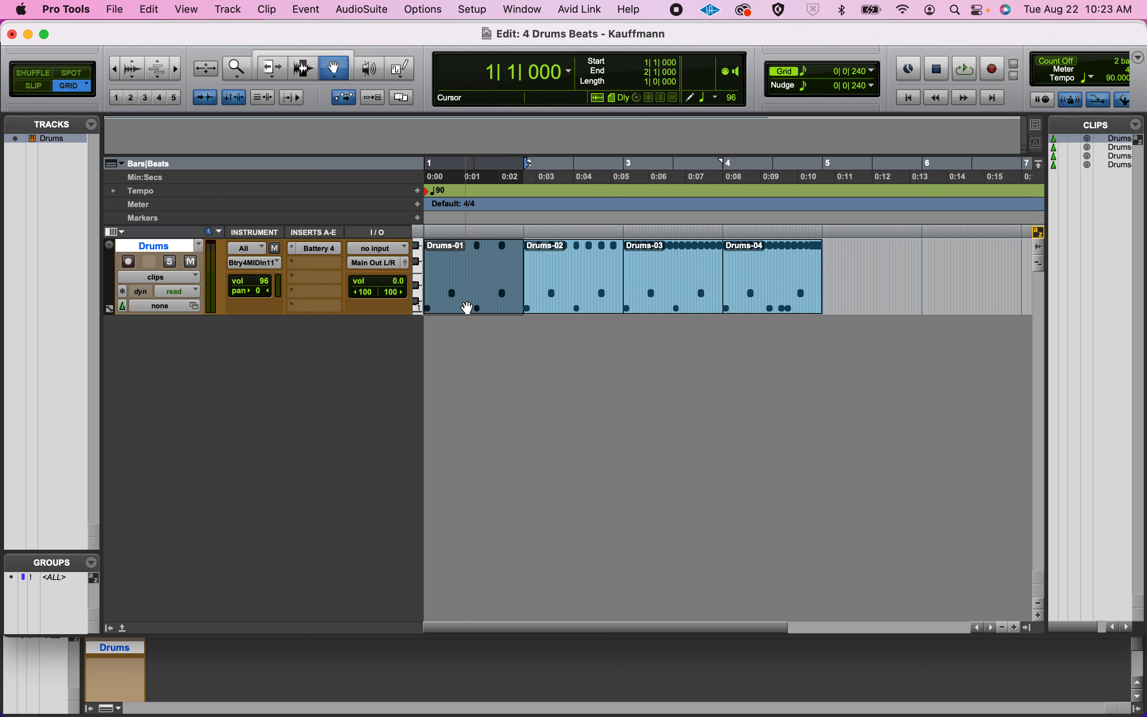
pyautogui.keyDown('shift'); pyautogui.click(777, 291); pyautogui.keyUp('shift')
pyautogui.press('space')
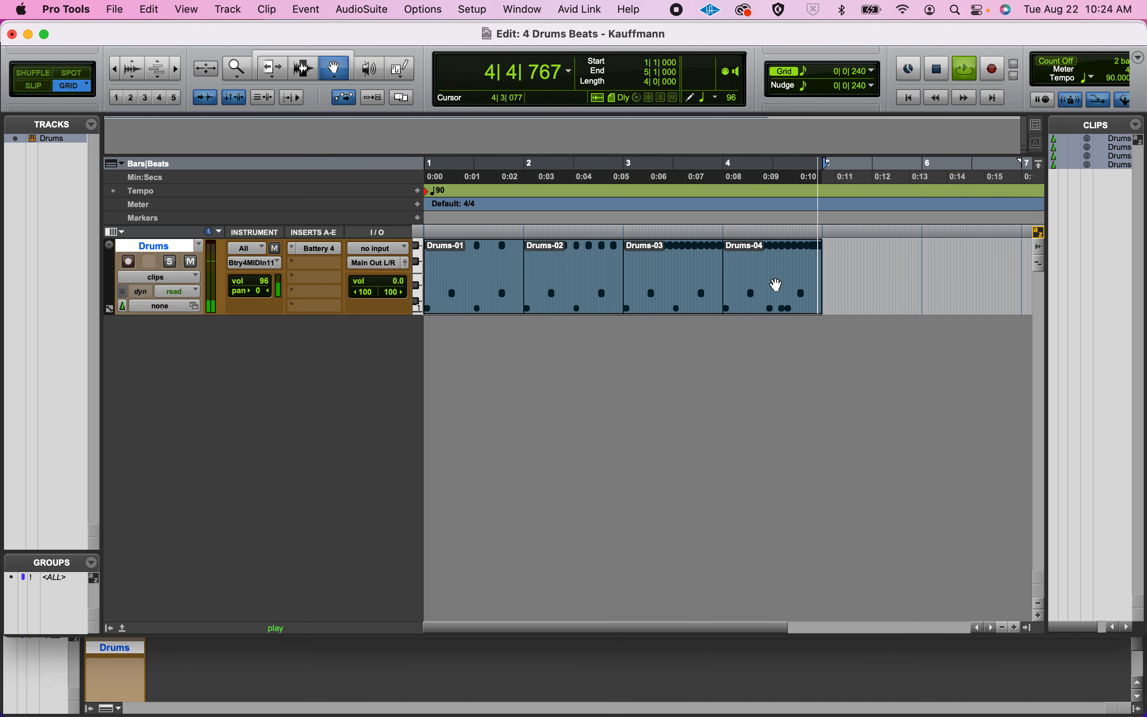
pyautogui.press('space')
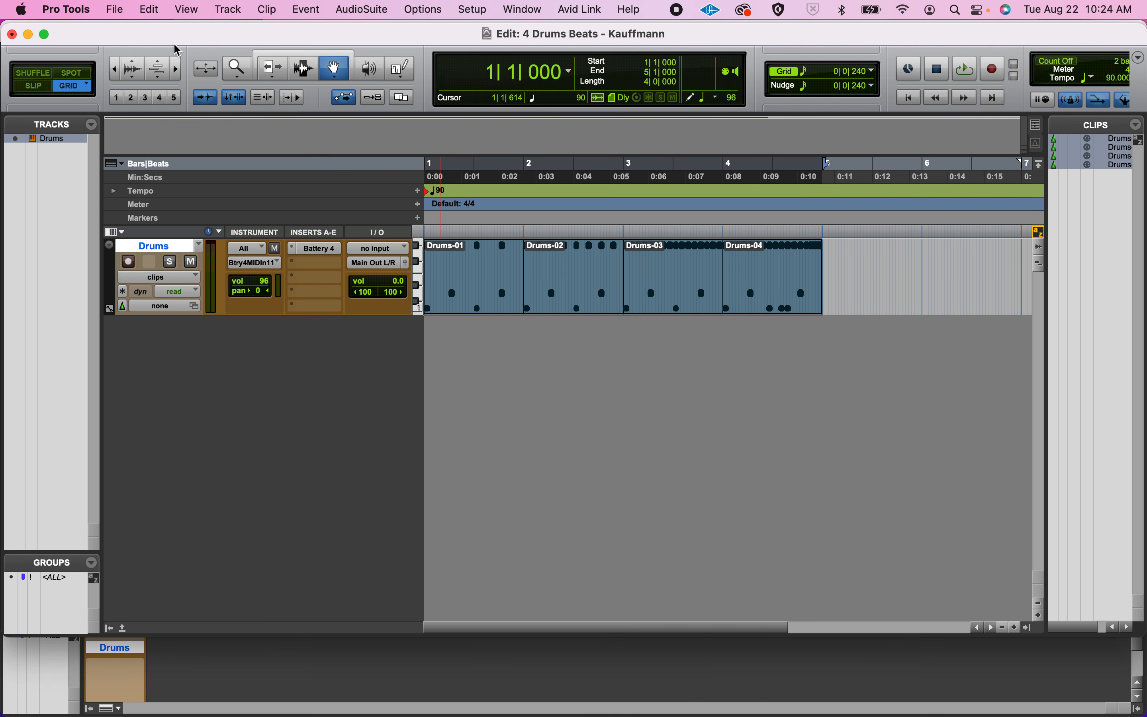
# Bounce the selected four bars offline as an MP3 at 48 kHz into the session's Bounced Files folder, accepting the MP3 encoder settings.
pyautogui.click(116, 9)
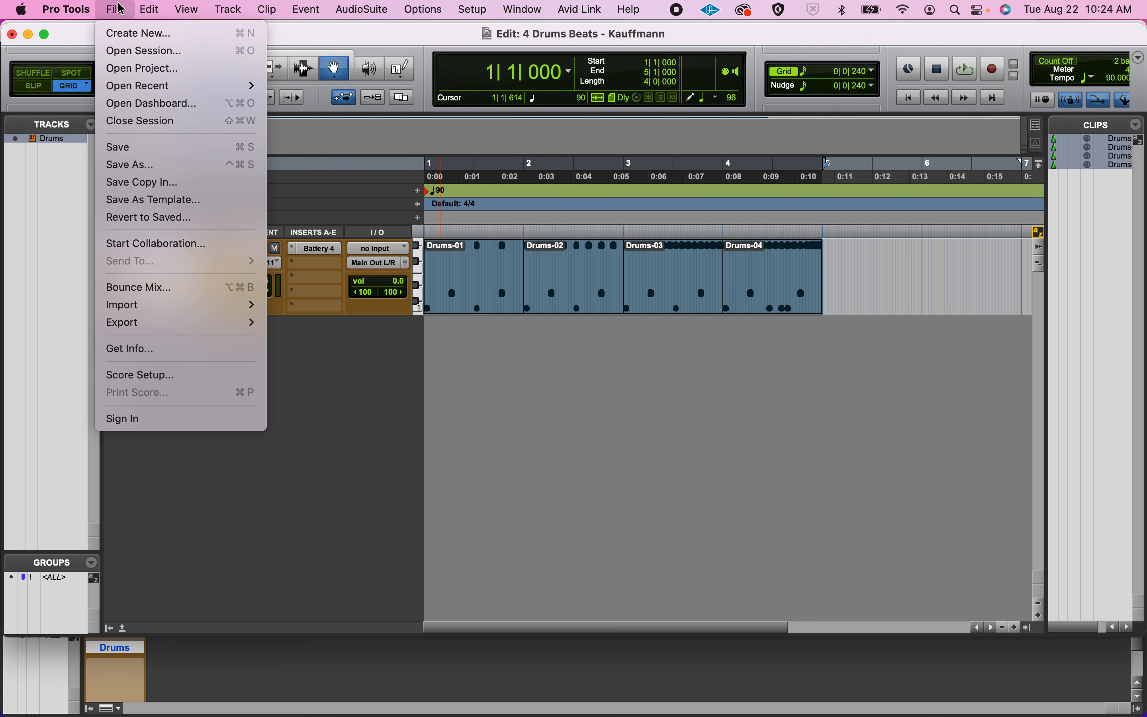
pyautogui.click(152, 288)
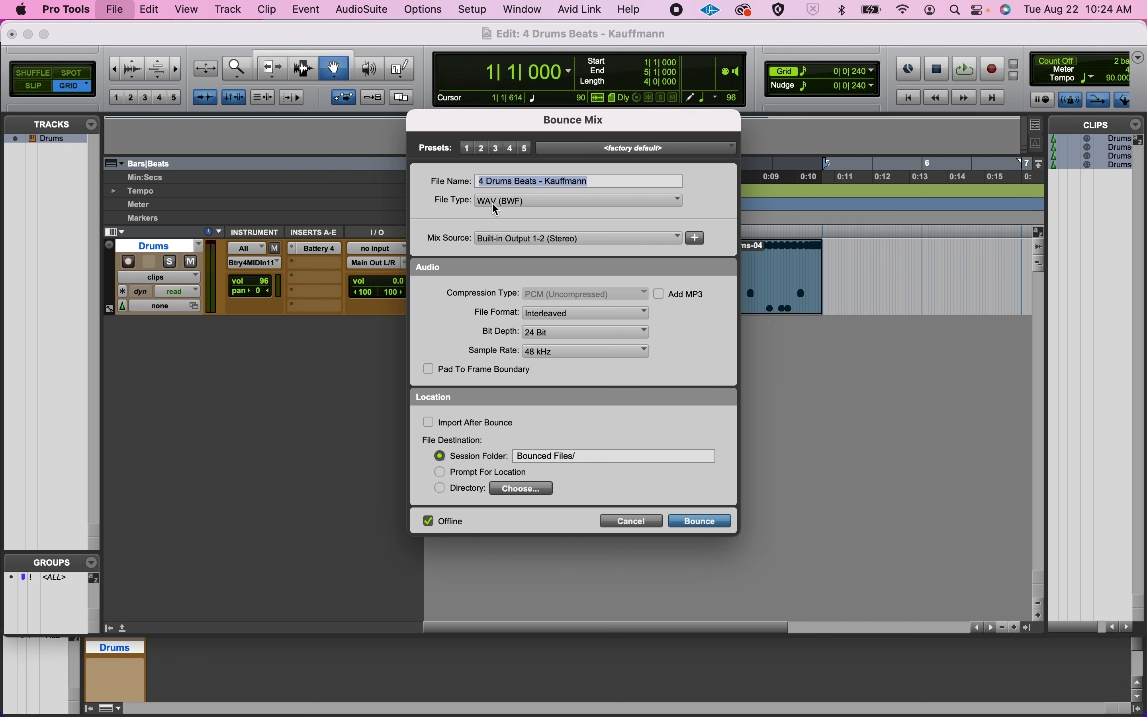
pyautogui.click(497, 207)
pyautogui.click(511, 234)
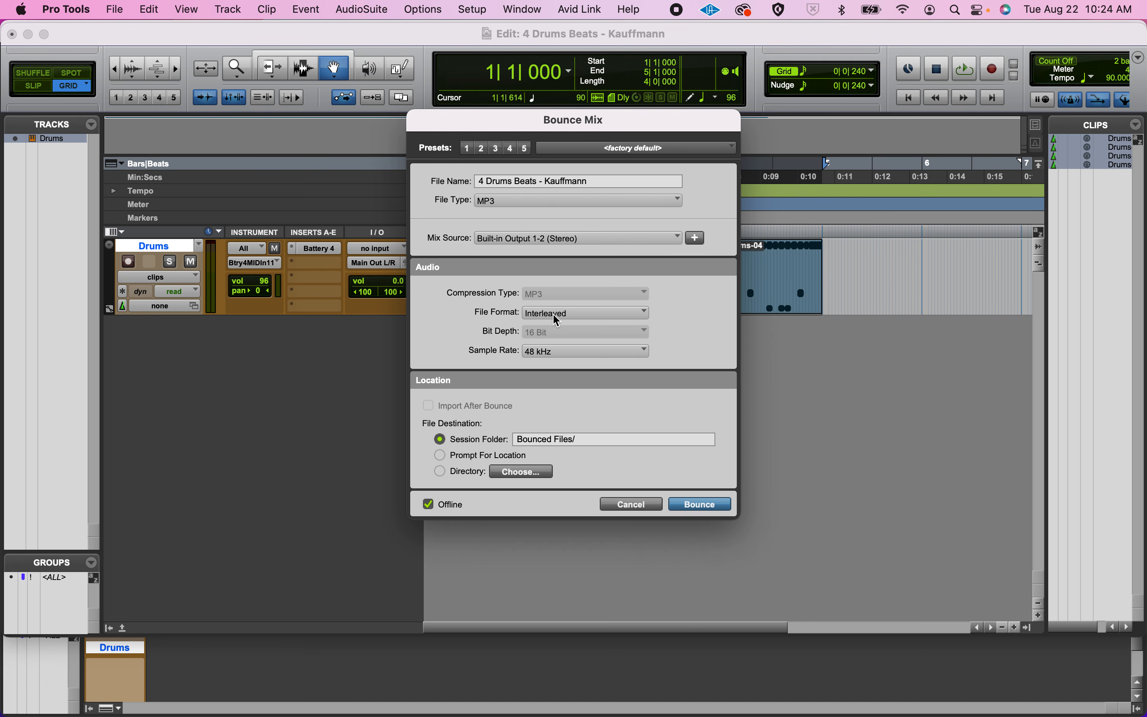
pyautogui.click(558, 353)
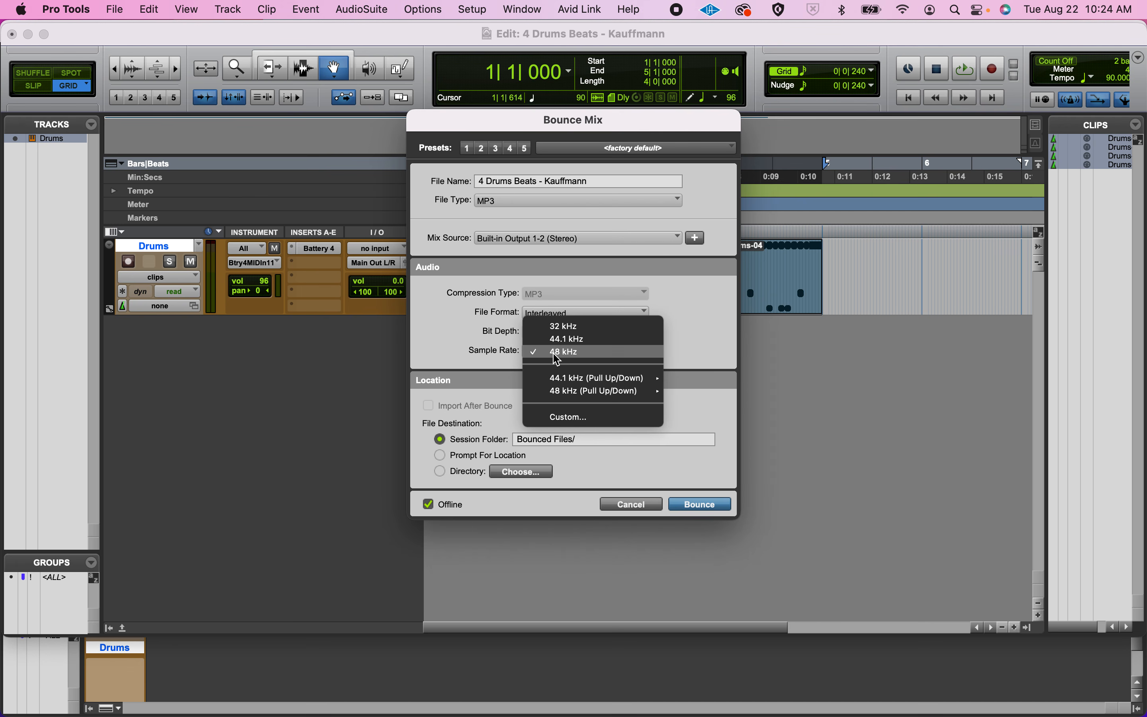
pyautogui.click(494, 354)
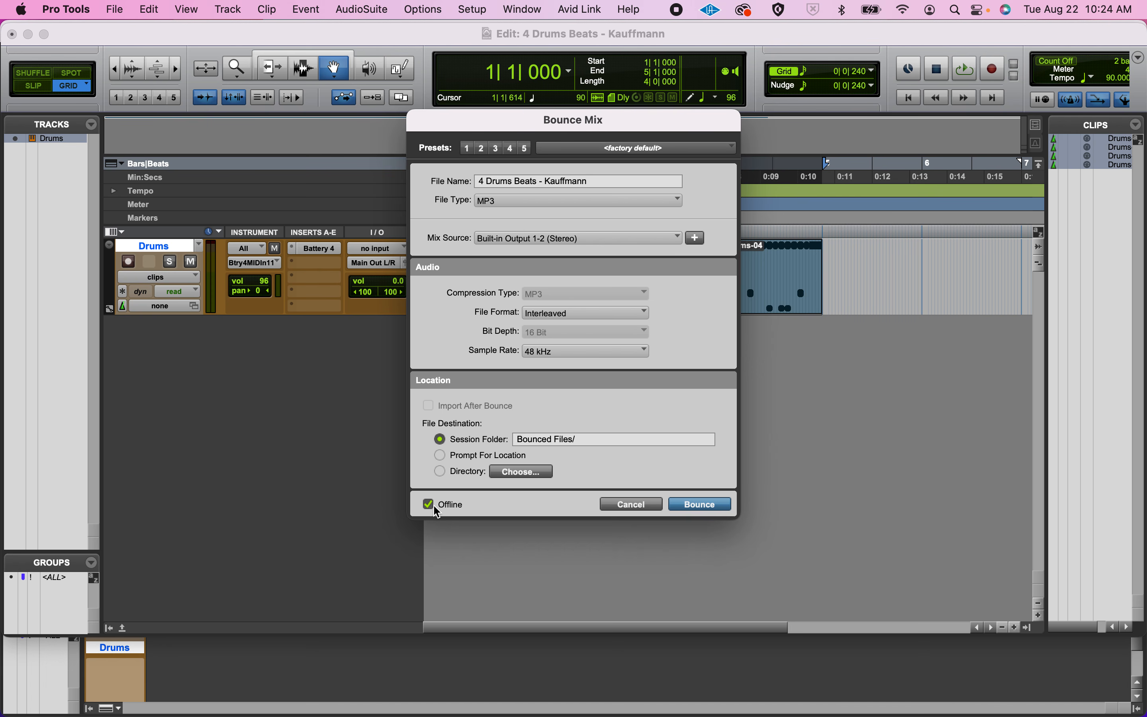
pyautogui.click(692, 504)
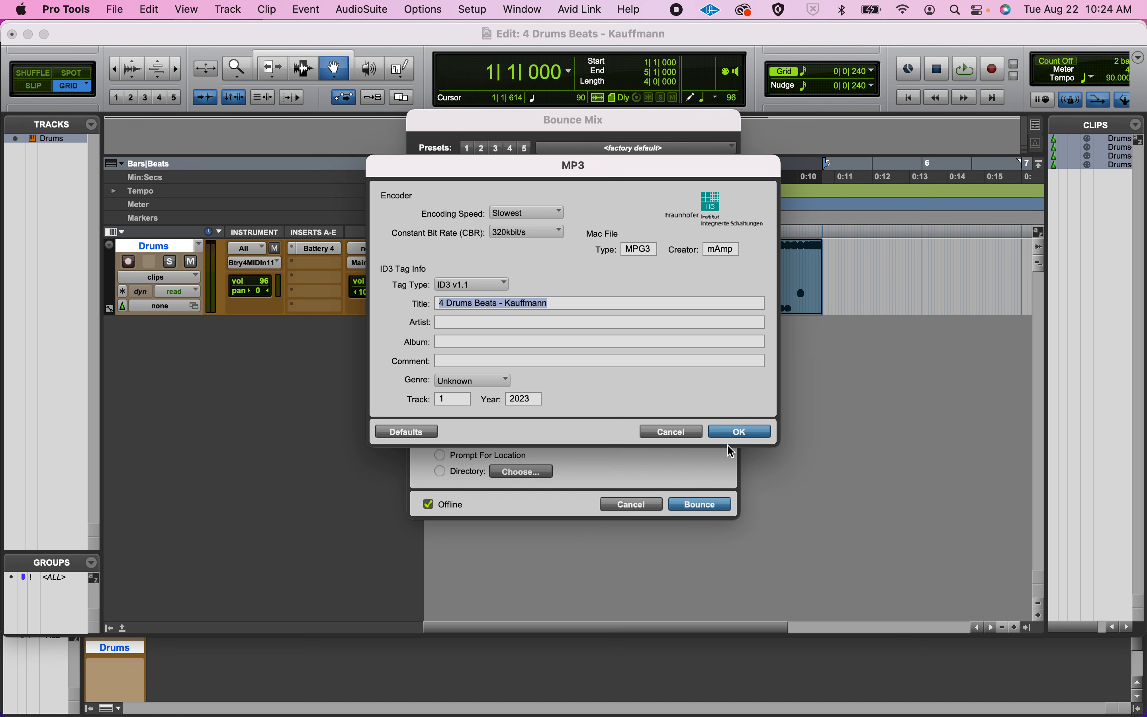
pyautogui.click(733, 433)
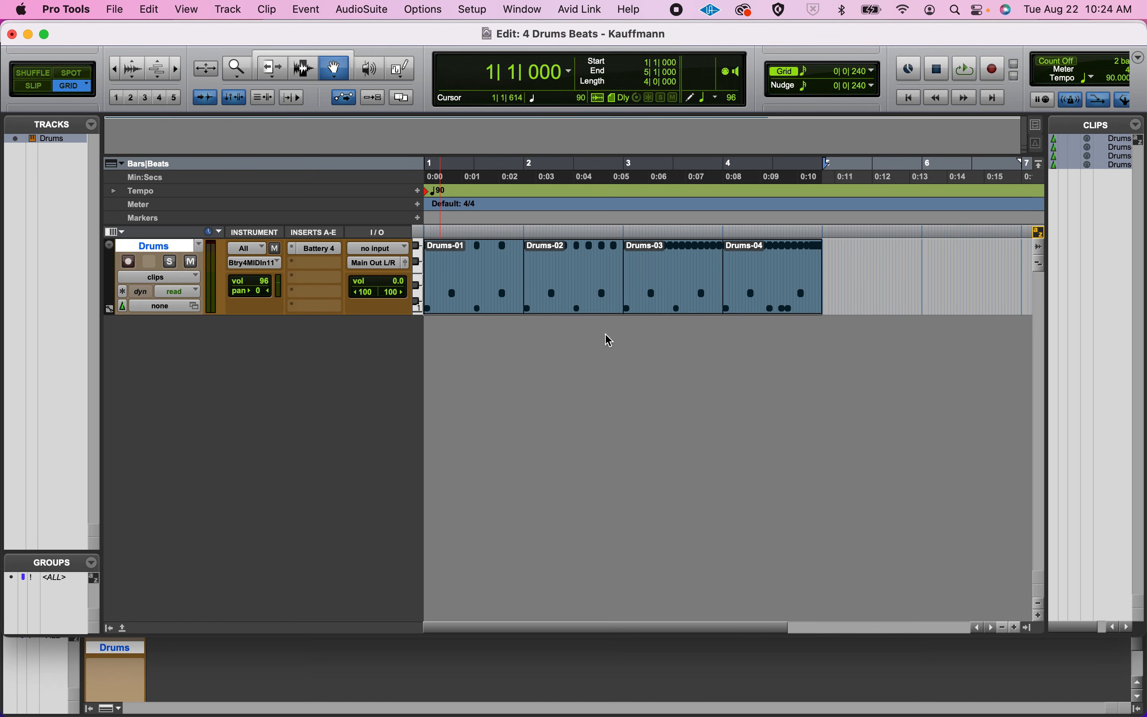
# Hide Pro Tools, open the session folder on the desktop in Finder, and expand Bounced Files to locate the exported MP3.
pyautogui.click(80, 7)
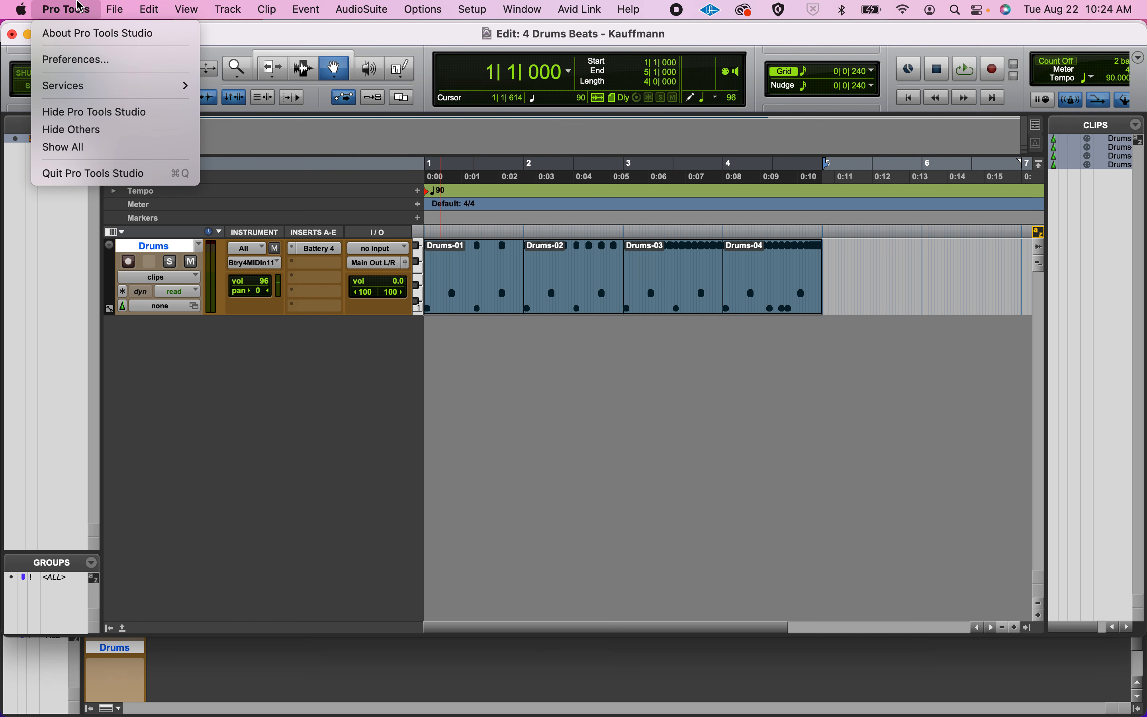
pyautogui.click(101, 112)
pyautogui.press('super+h')
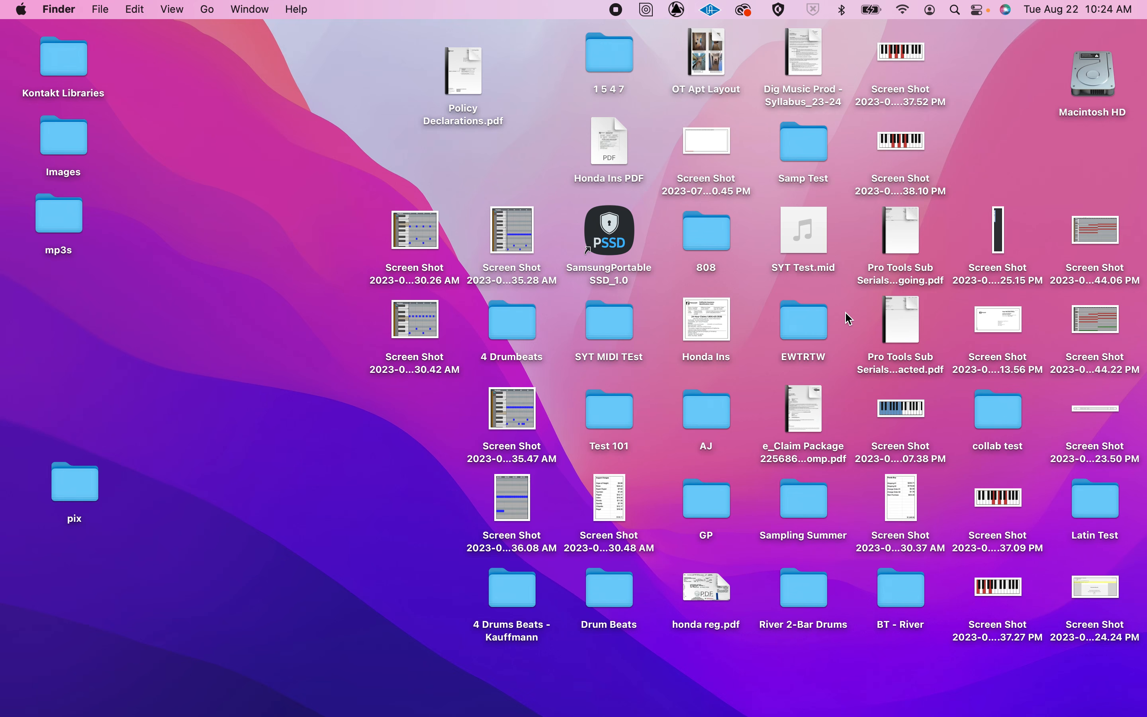
pyautogui.click(516, 583)
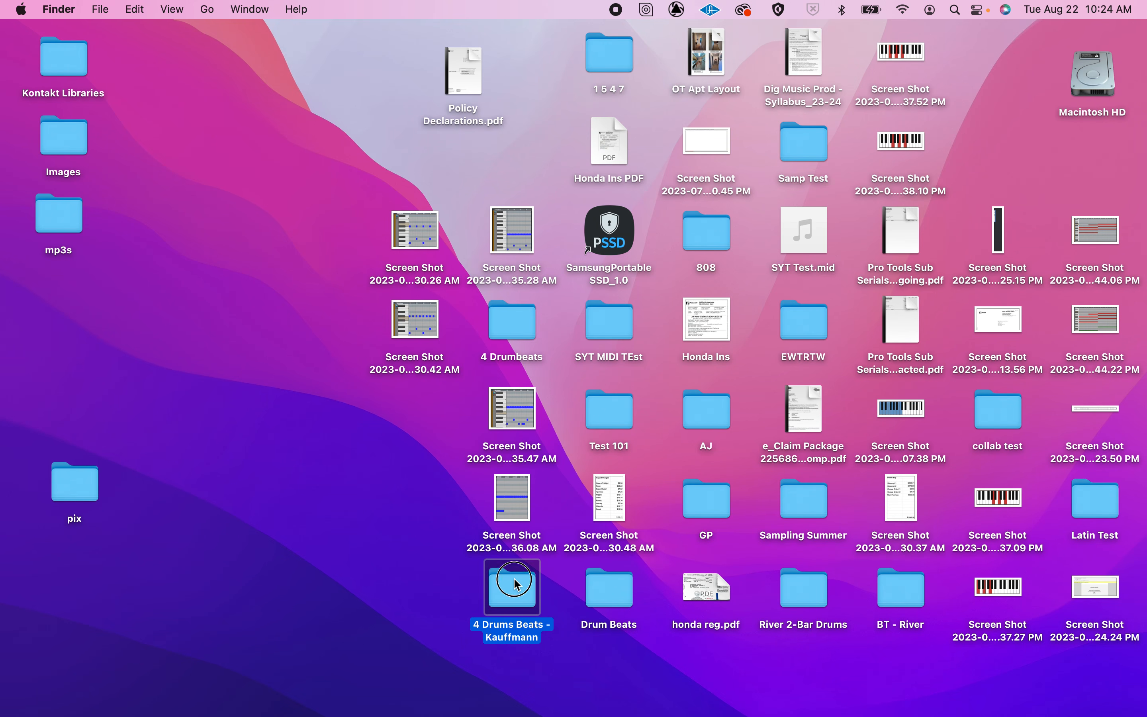
pyautogui.doubleClick(516, 583)
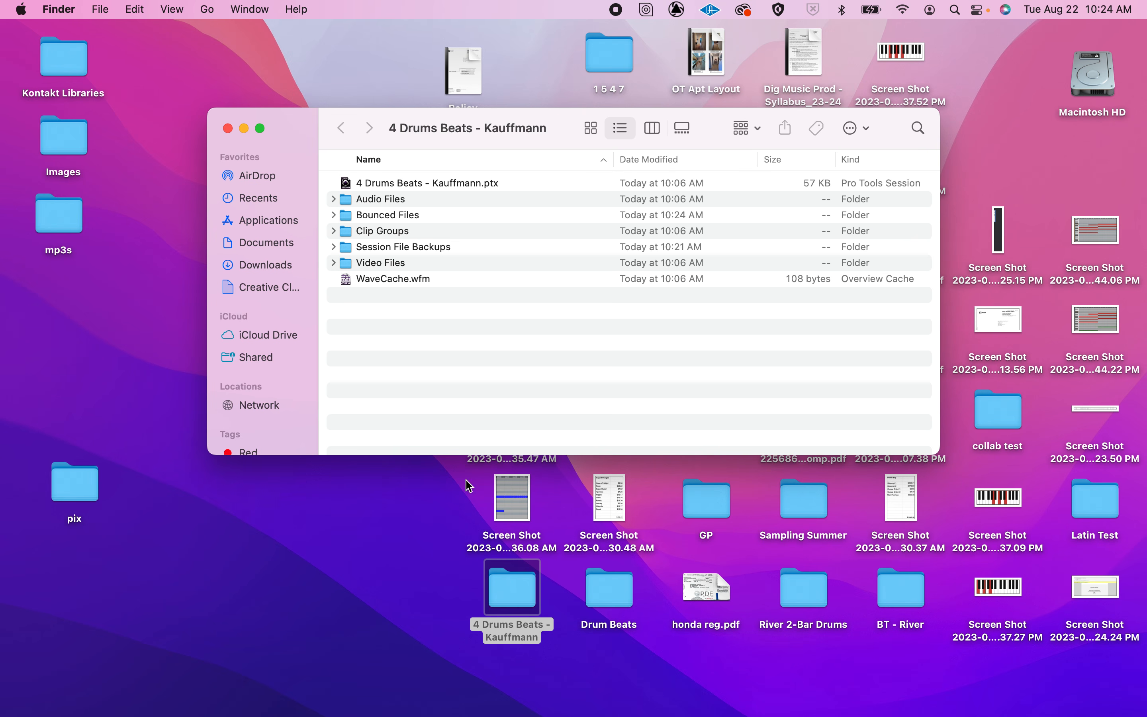
pyautogui.click(337, 221)
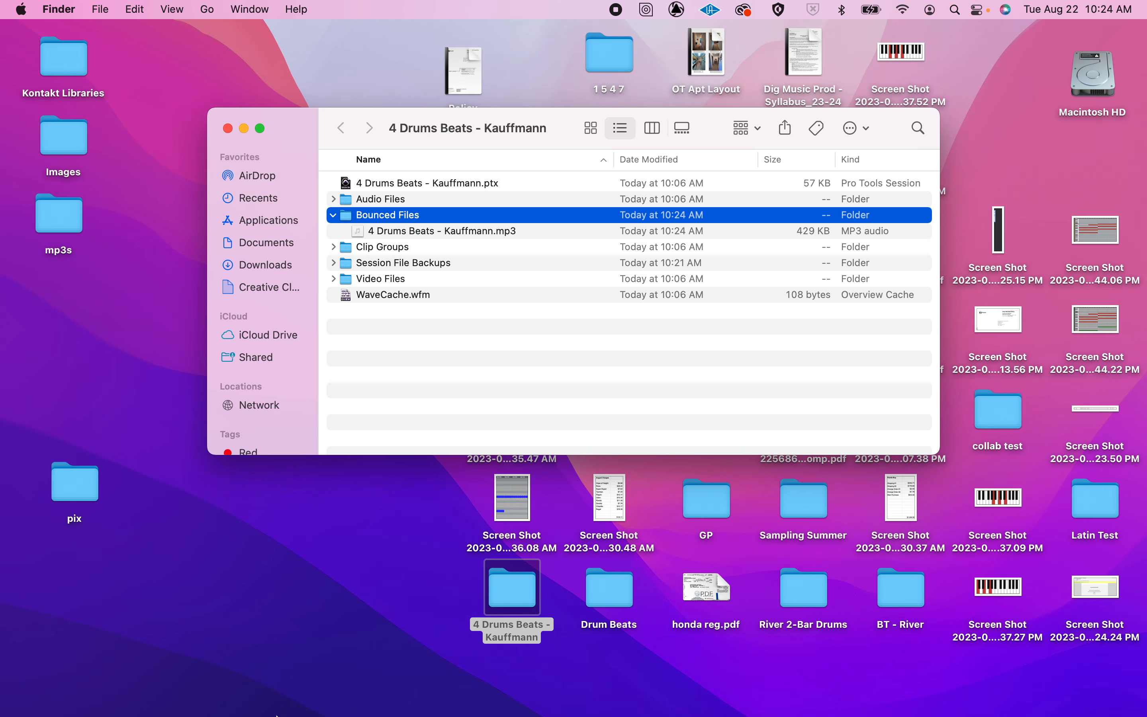